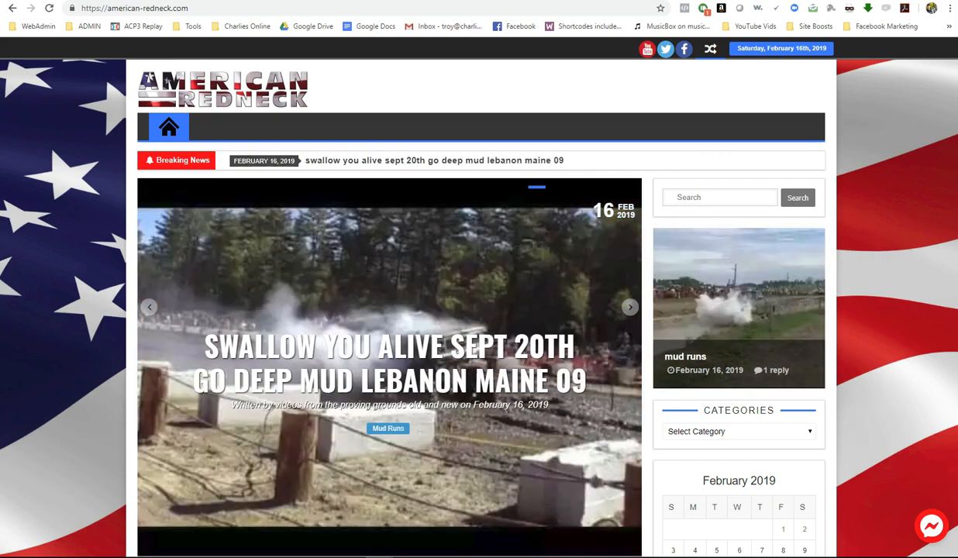
- Search for Twitter in a new tab and open the Analytics home, showing 1,195 tweets and 149K impressions
click(552, 0)
click(563, 7)
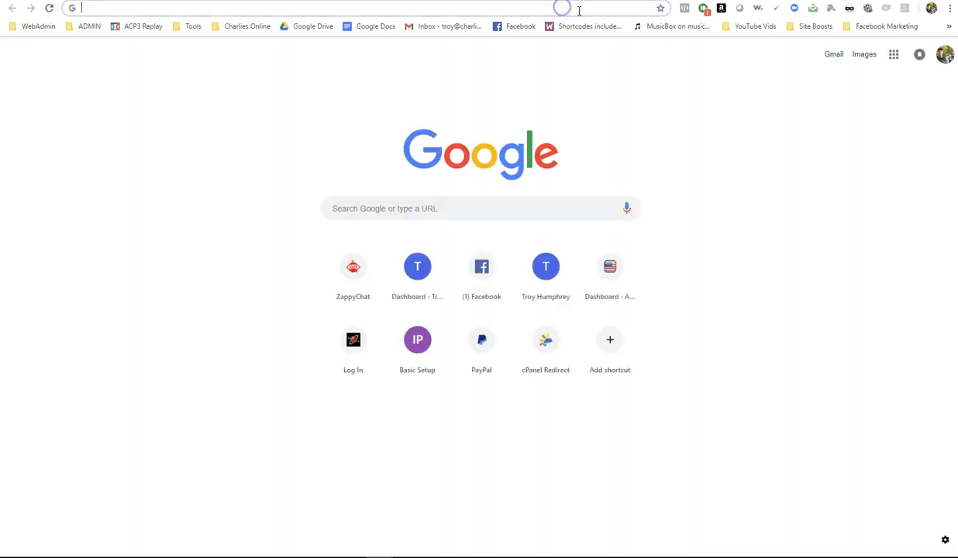
text(tw)
key(Return)
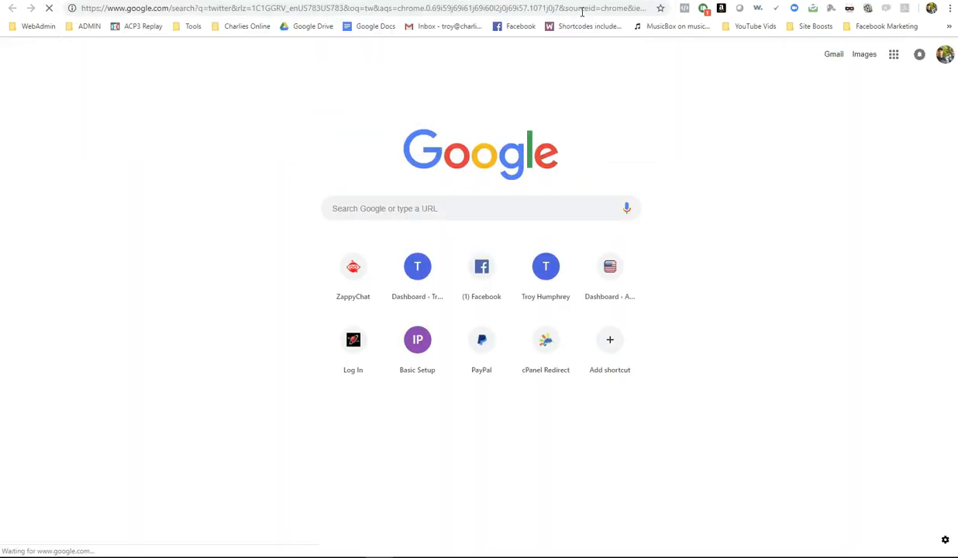
click(121, 200)
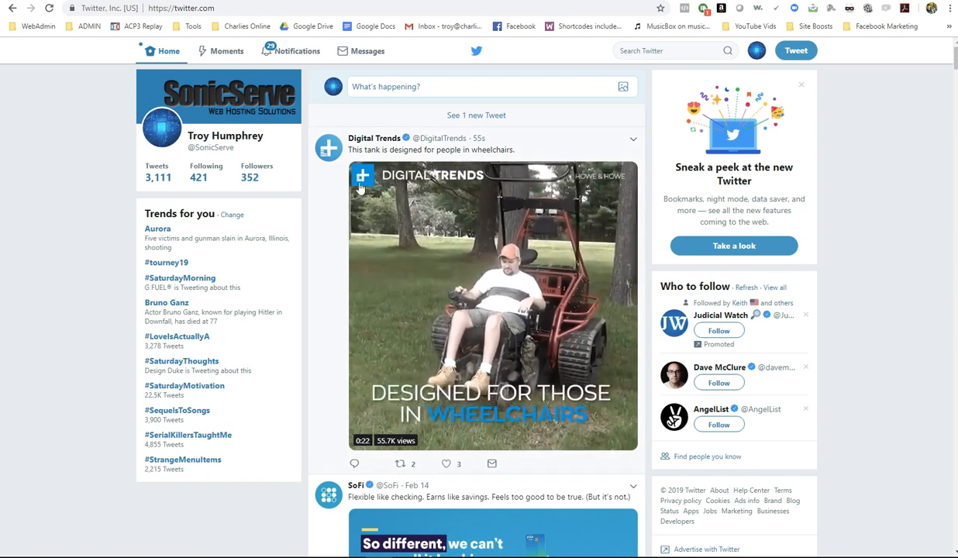
click(758, 52)
click(717, 224)
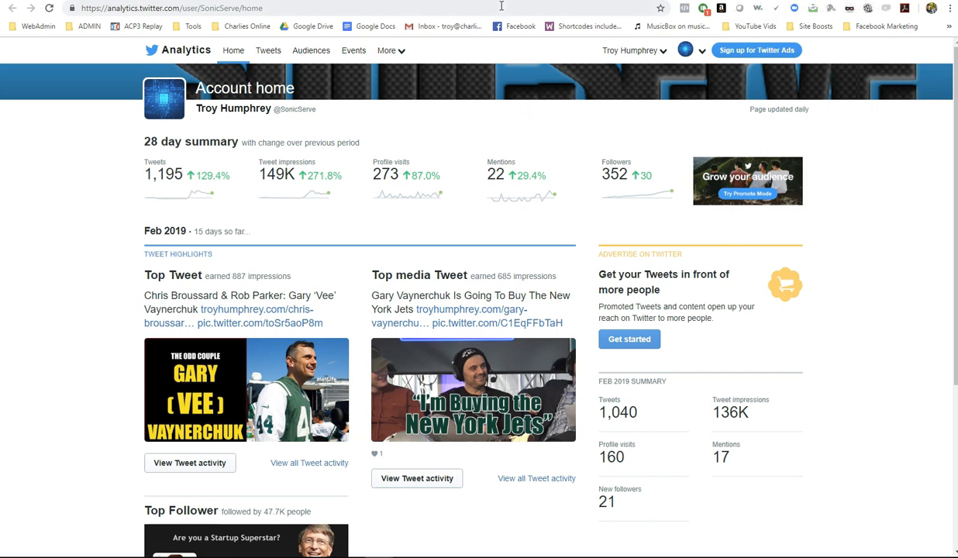
- Go to zappychat.com, log in, and open the February 2019 Activity Calendar
click(441, 11)
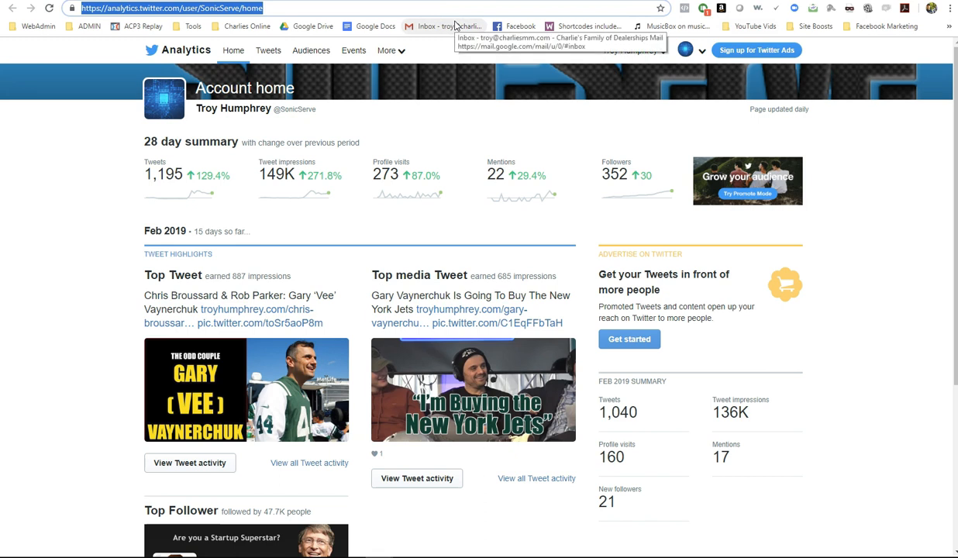
text(zappychat.com)
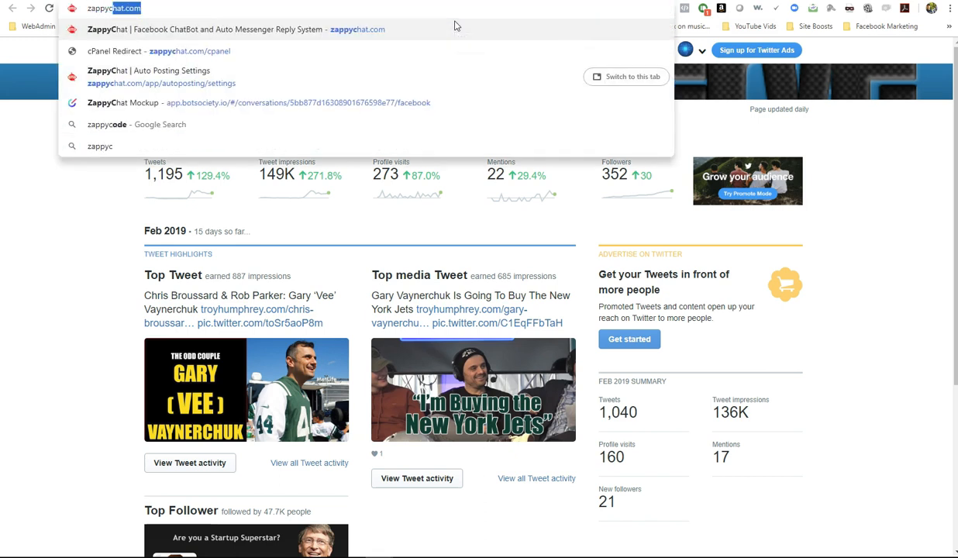
key(Return)
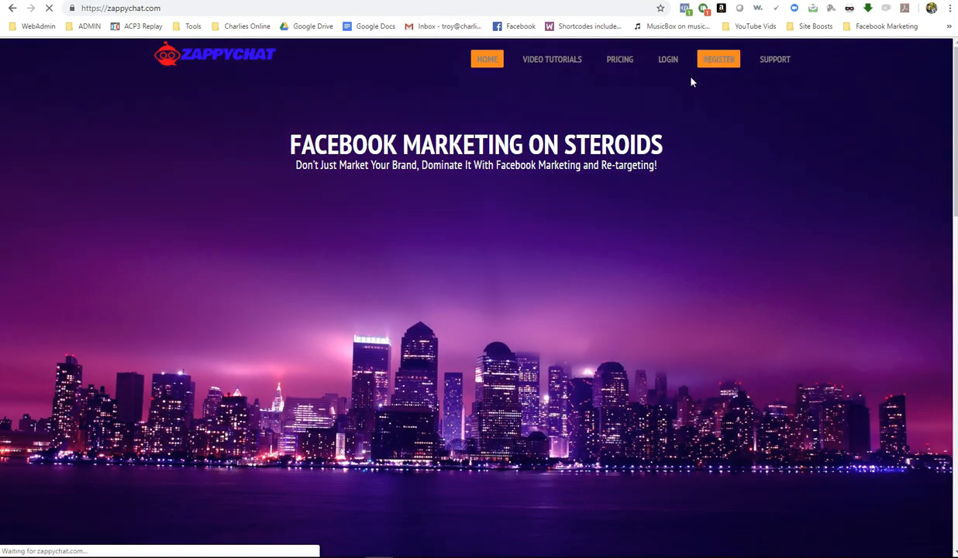
click(669, 62)
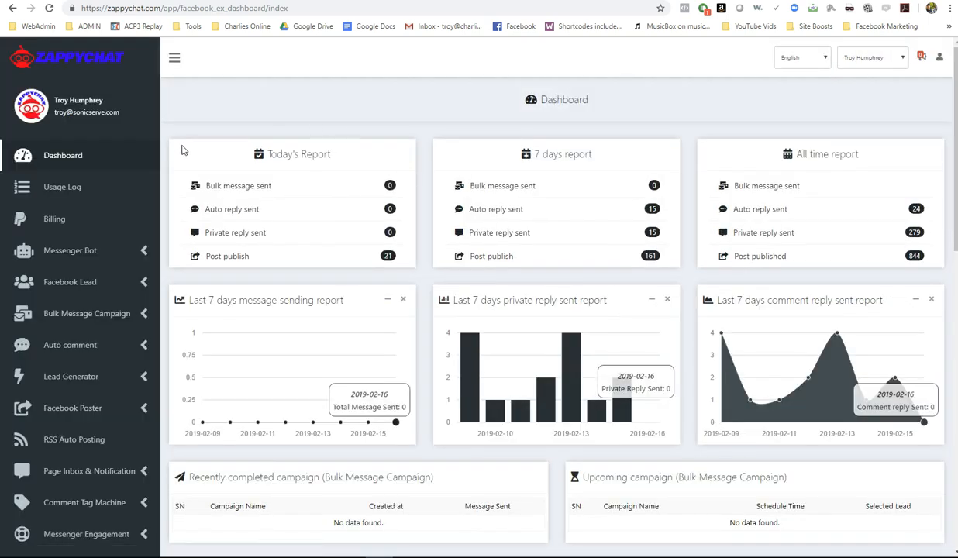
scroll(165, 143, down, 2)
scroll(163, 141, down, 2)
click(55, 349)
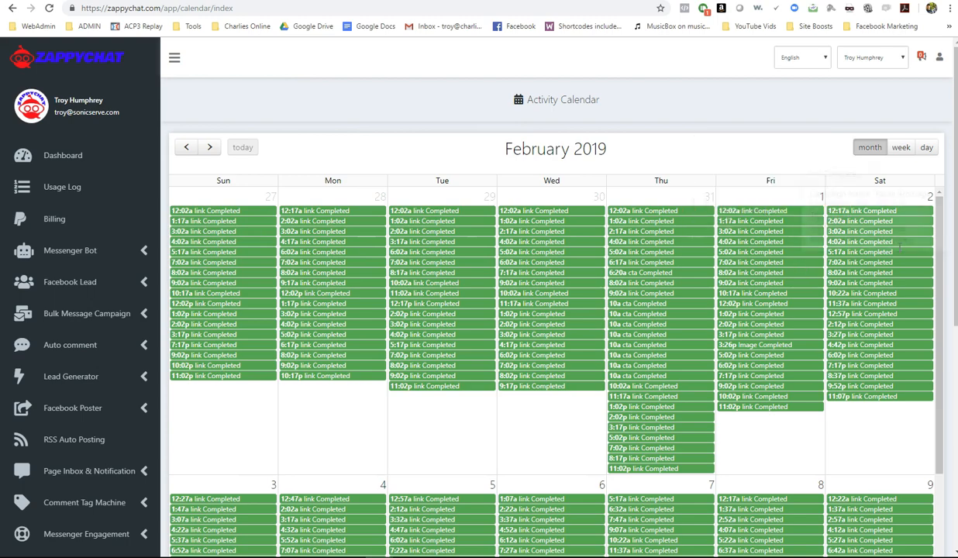
- Scroll through the February 2019 Activity Calendar month view to review the completed link posts
drag(939, 229, 939, 435)
scroll(781, 297, down, 2)
scroll(781, 280, up, 2)
scroll(782, 283, down, 2)
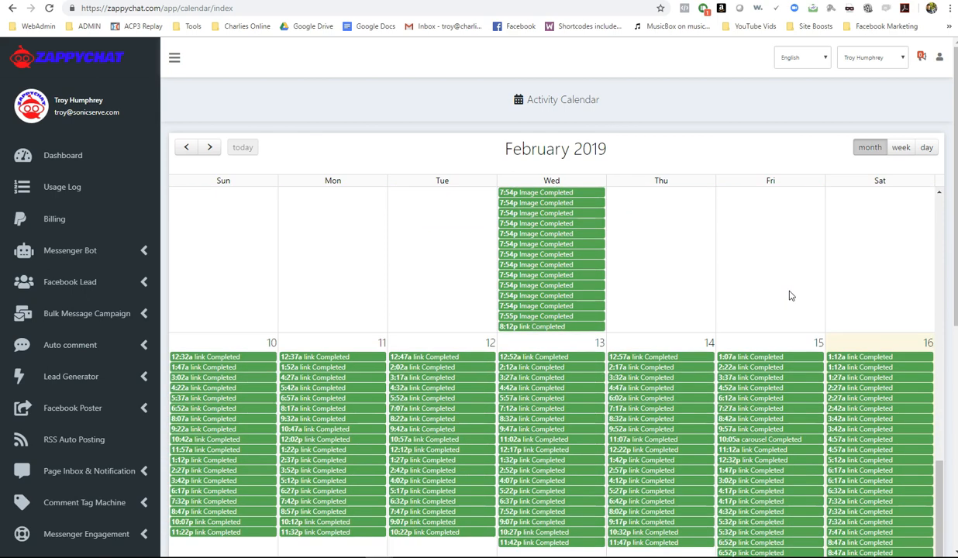
scroll(868, 313, down, 5)
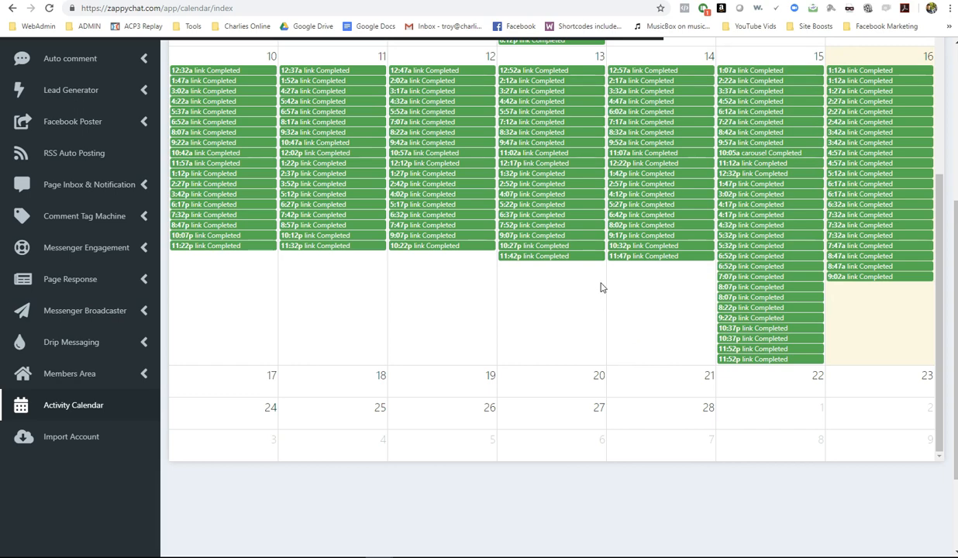
scroll(602, 290, up, 2)
scroll(603, 287, up, 5)
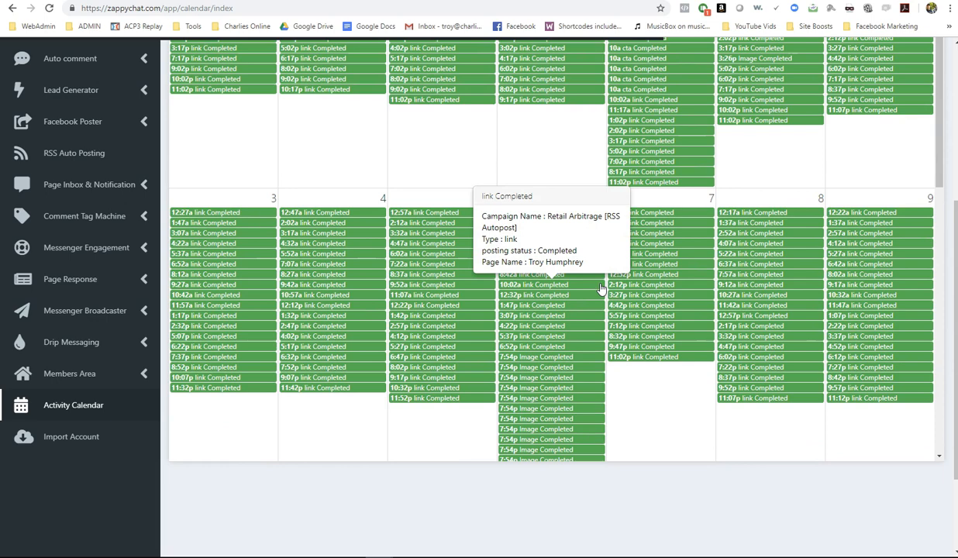
scroll(798, 368, up, 3)
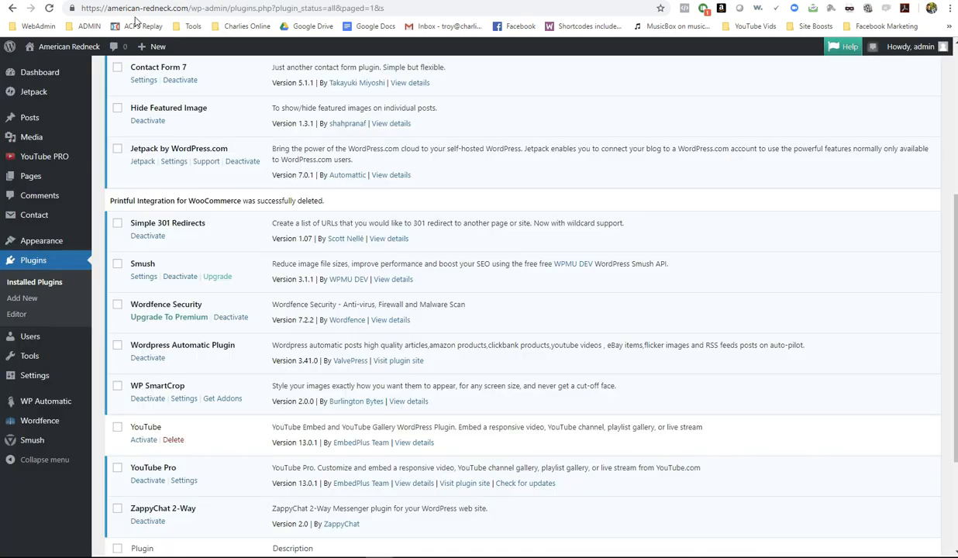
- Search the plugin directory for WooCommerce, then install and activate it
scroll(198, 181, up, 5)
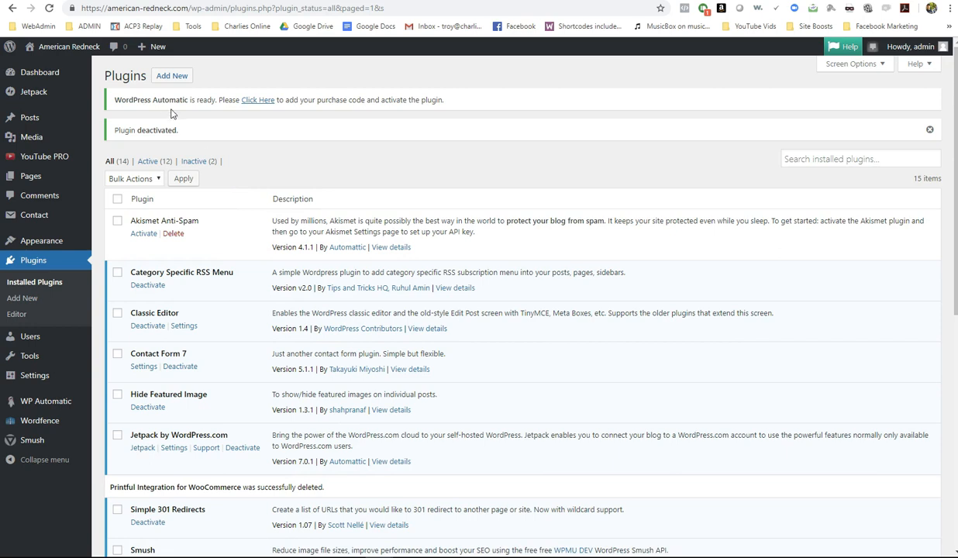
click(178, 76)
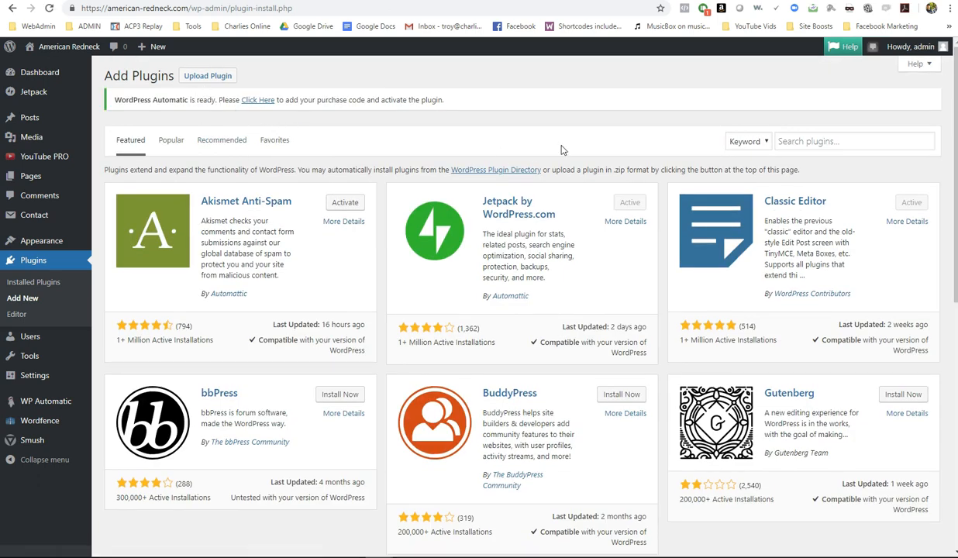
click(806, 141)
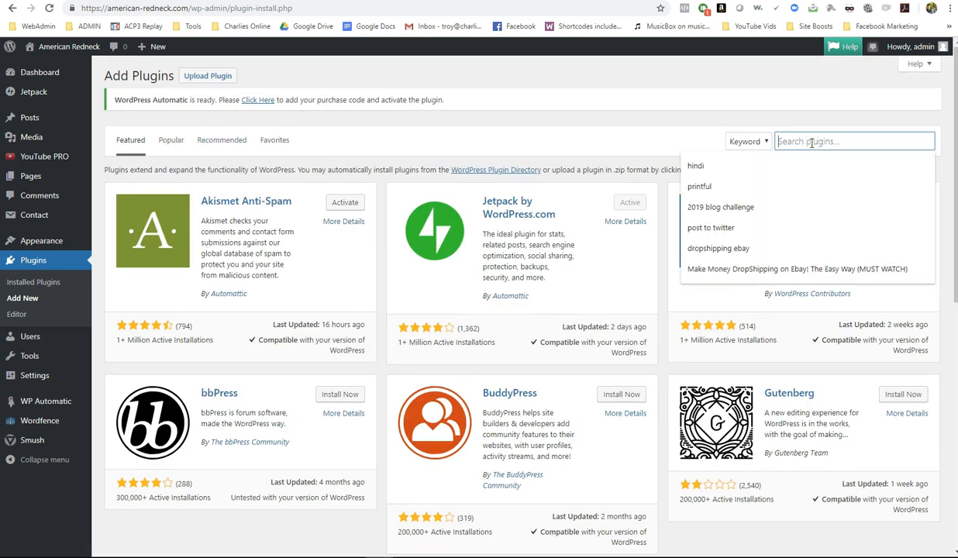
text(woocommerce)
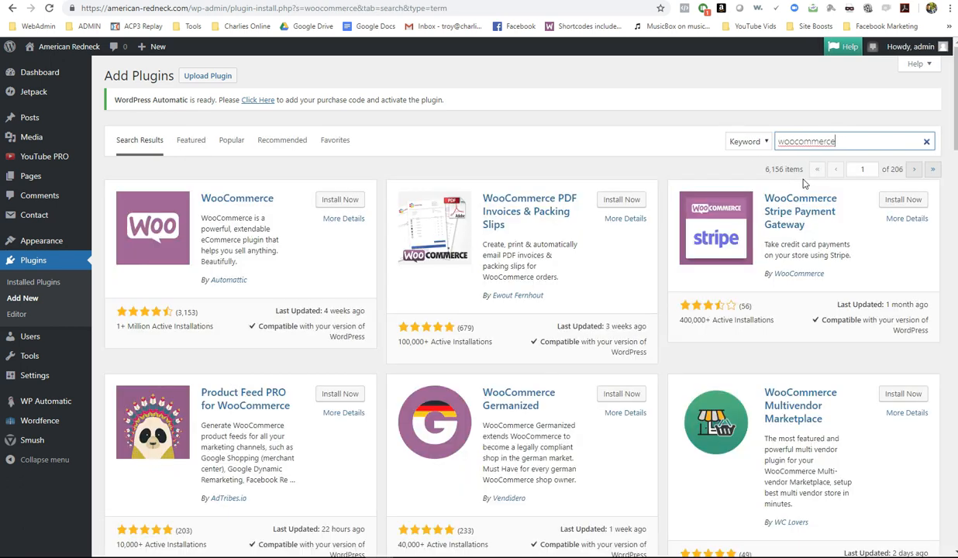
click(345, 200)
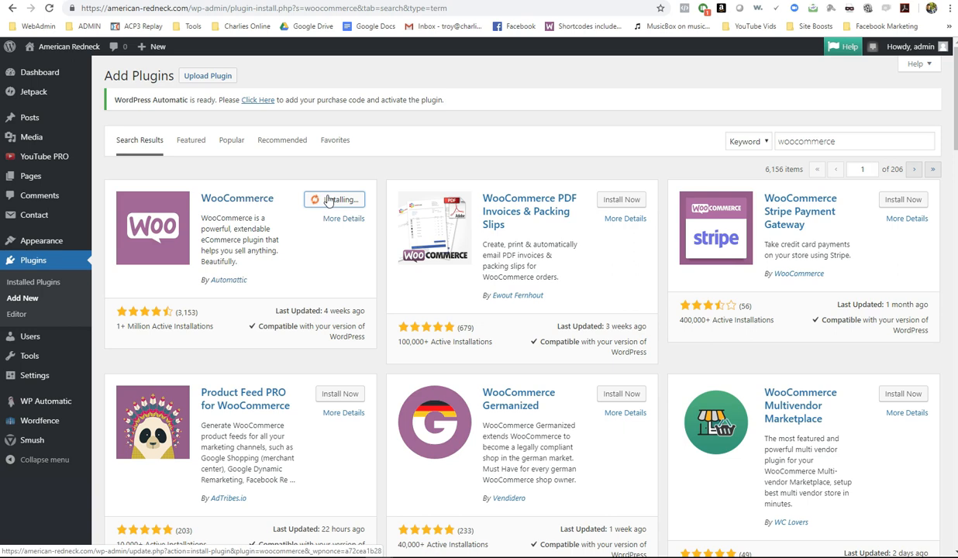
click(344, 201)
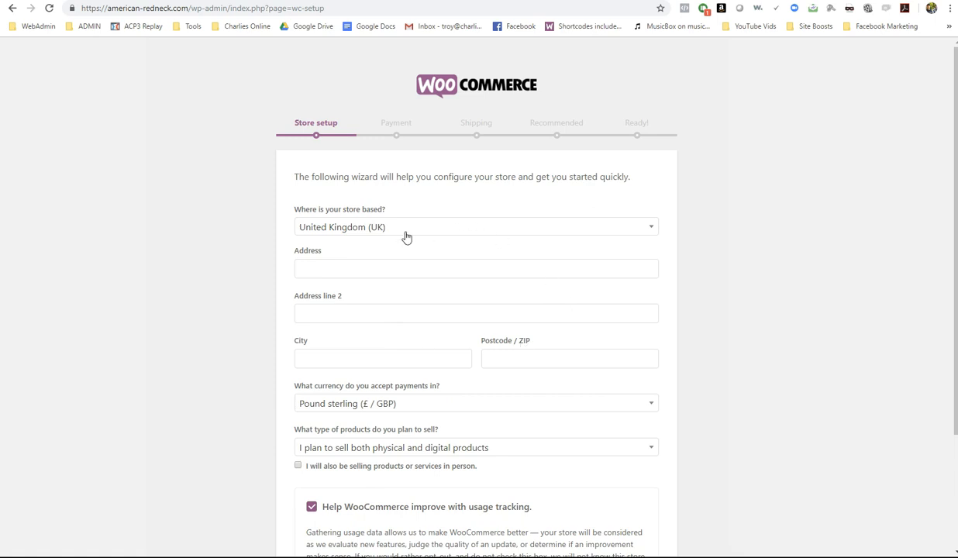
- Base the store in the United States (US) with an autofilled address, physical products only, and tracking off
click(325, 224)
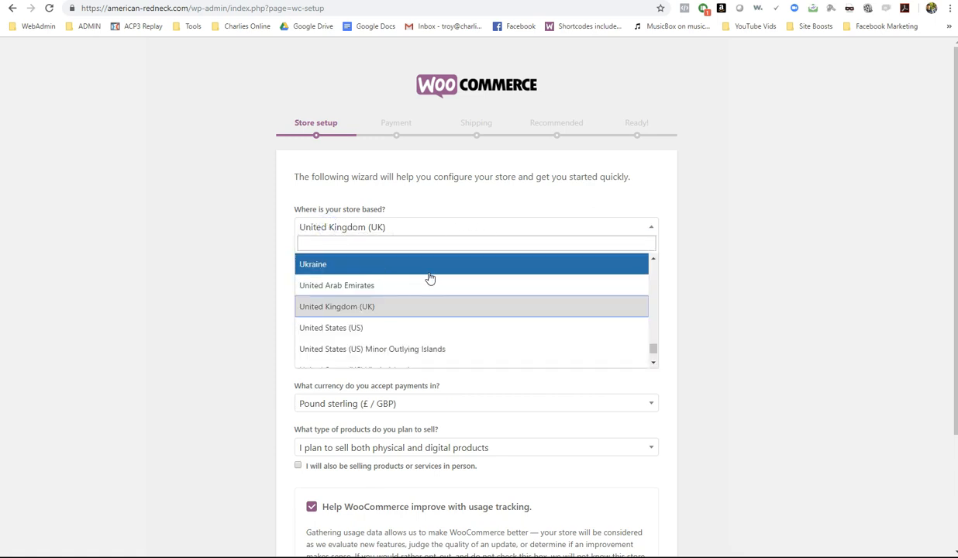
click(339, 326)
click(313, 265)
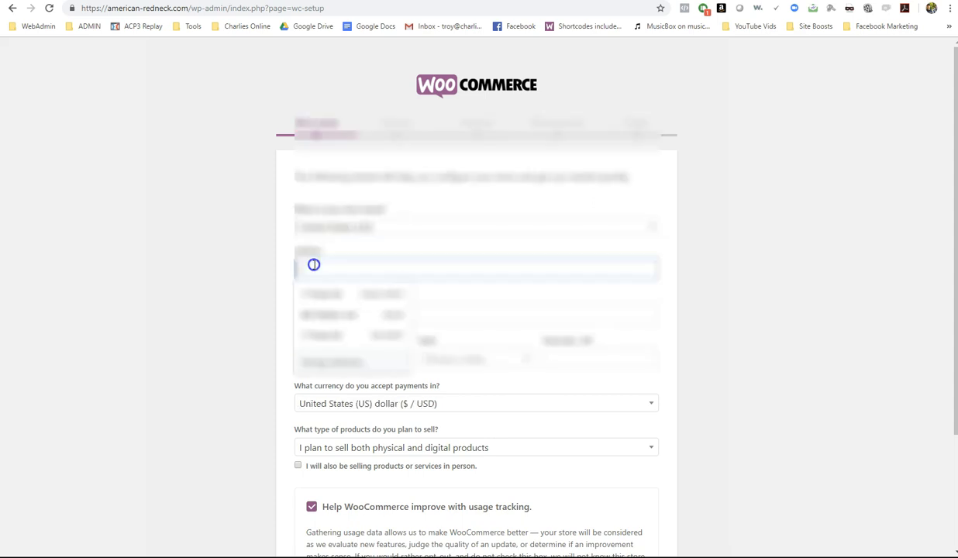
click(313, 293)
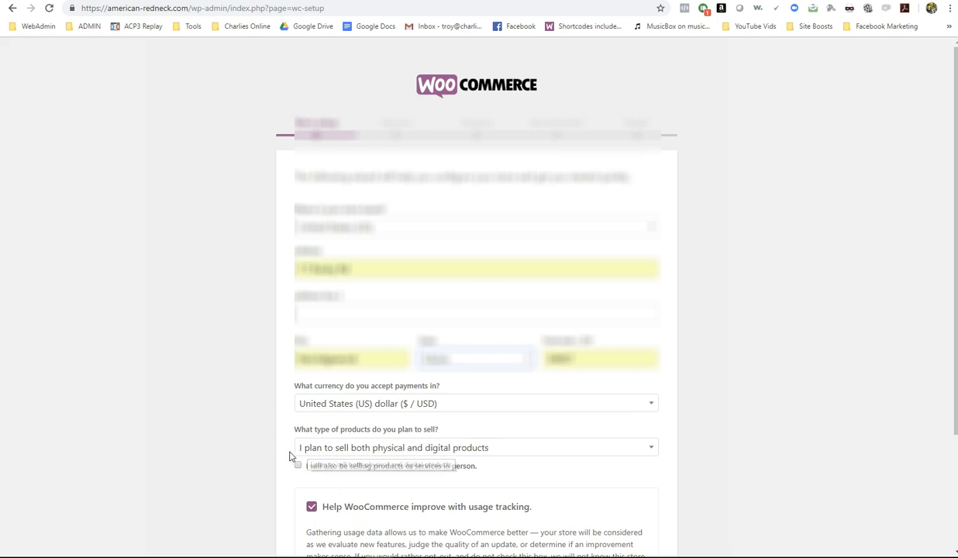
click(326, 448)
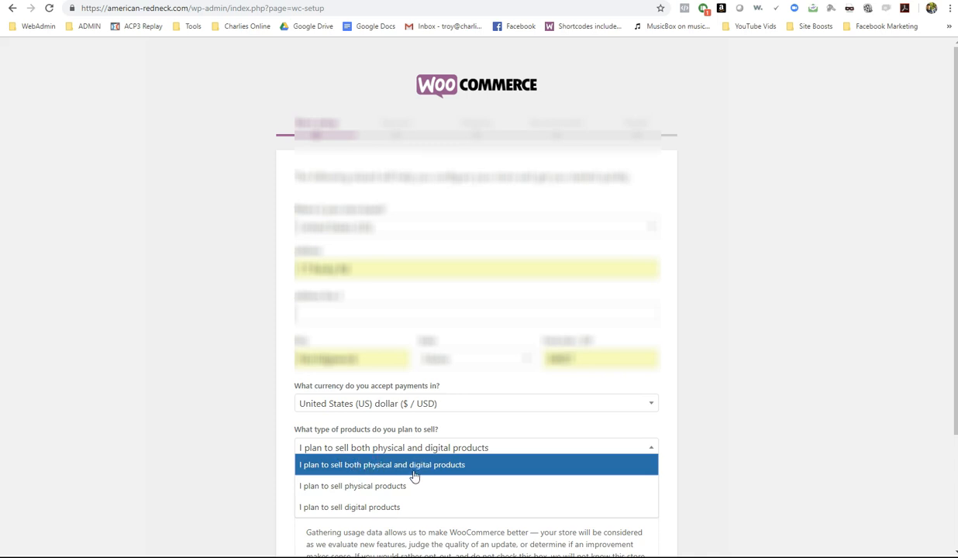
click(318, 485)
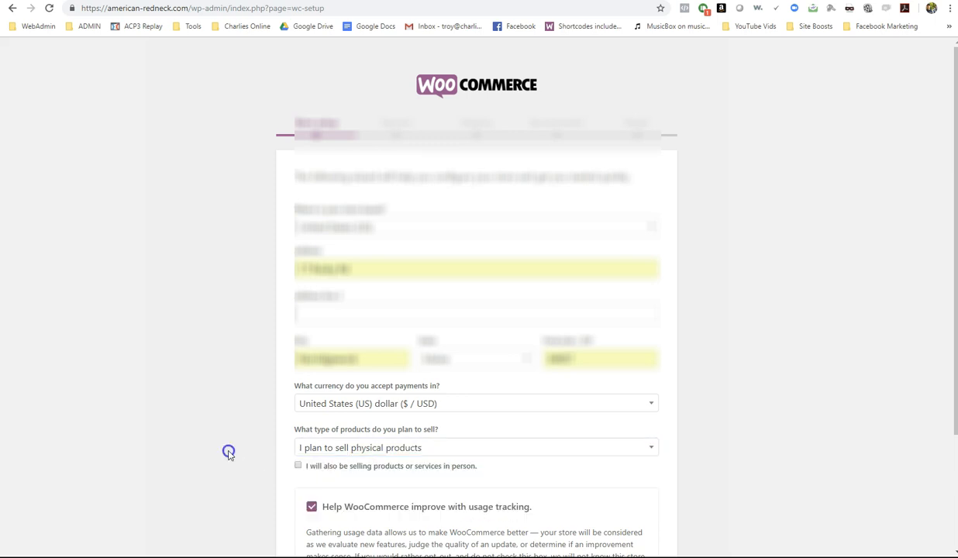
scroll(246, 445, down, 2)
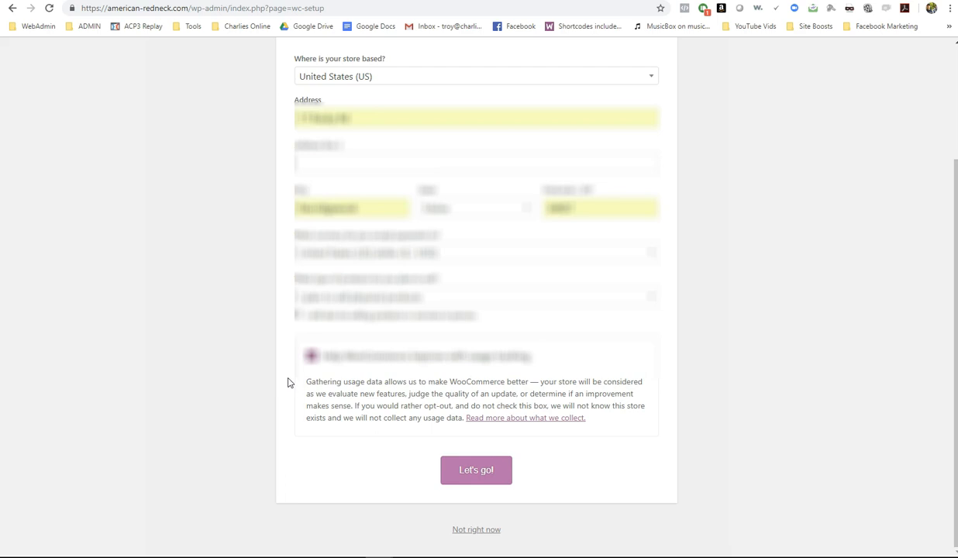
click(315, 358)
click(467, 463)
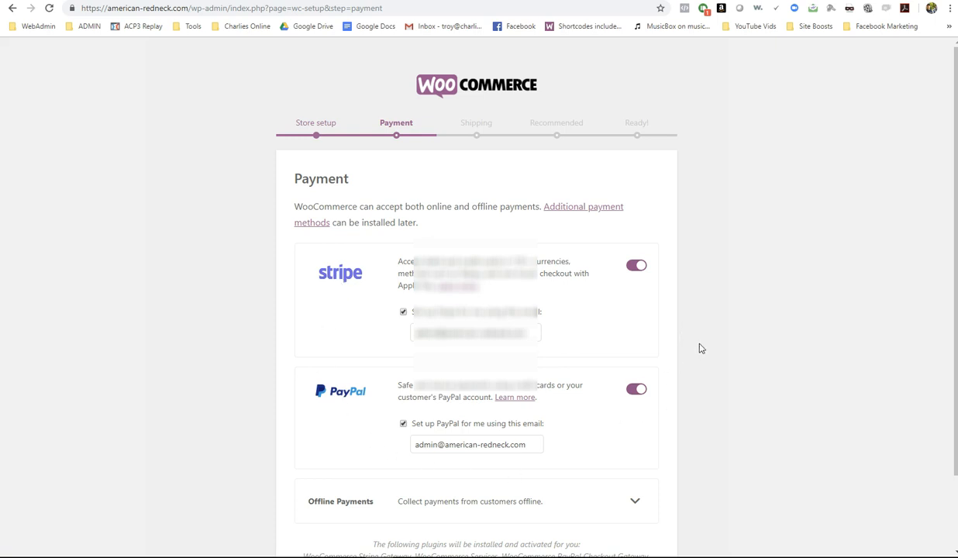
- Replace the Stripe and PayPal account email addresses with new ones and continue
scroll(699, 348, down, 2)
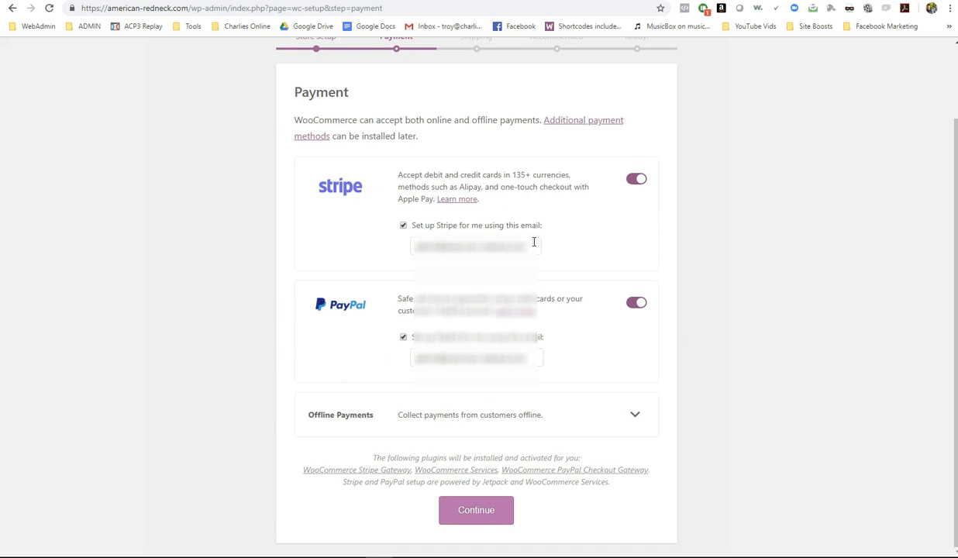
drag(531, 245, 375, 253)
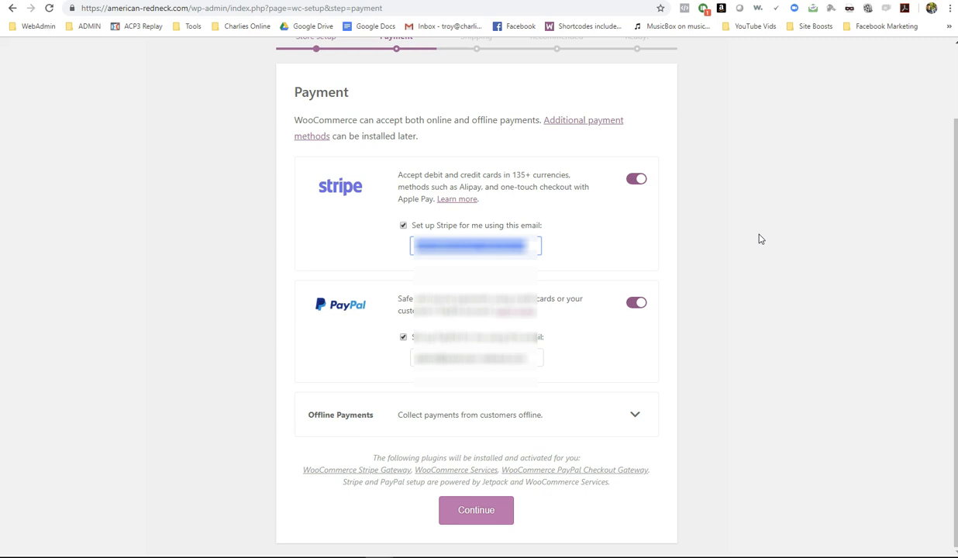
text(tr)
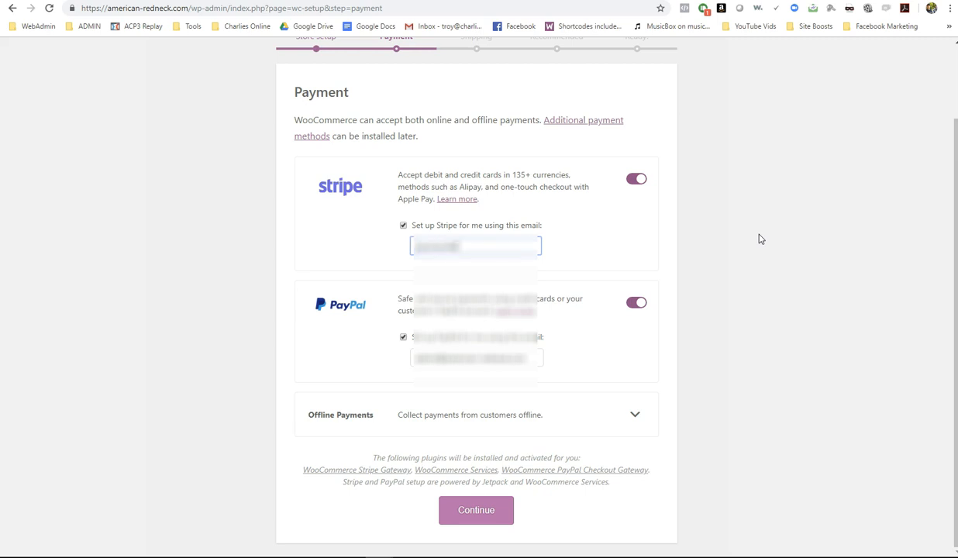
text(.co)
key(ctrl+a)
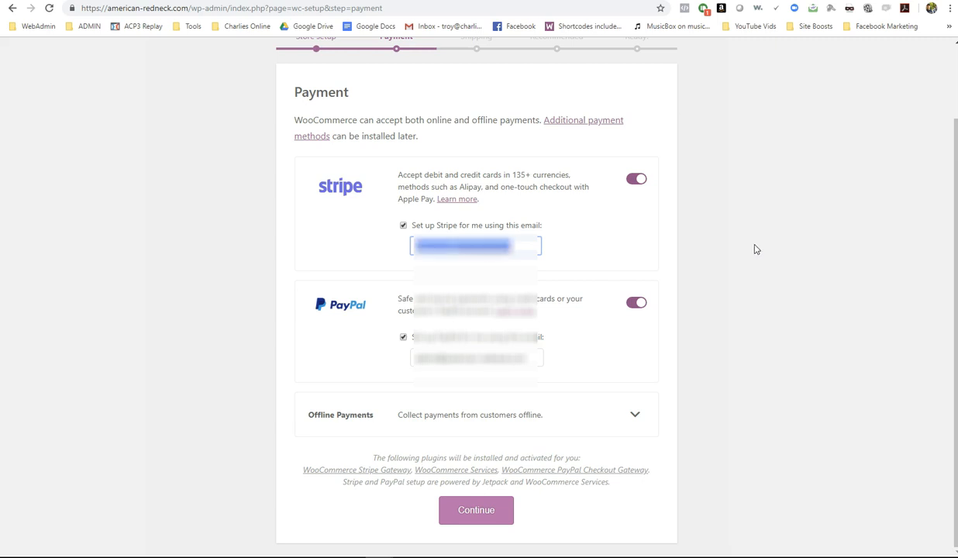
click(508, 361)
drag(537, 360, 388, 363)
key(ctrl+v)
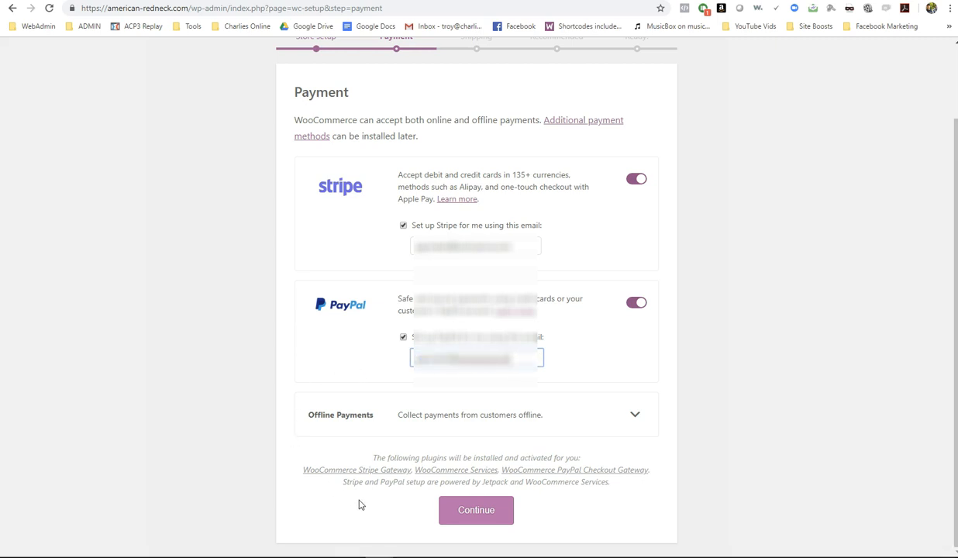
click(476, 512)
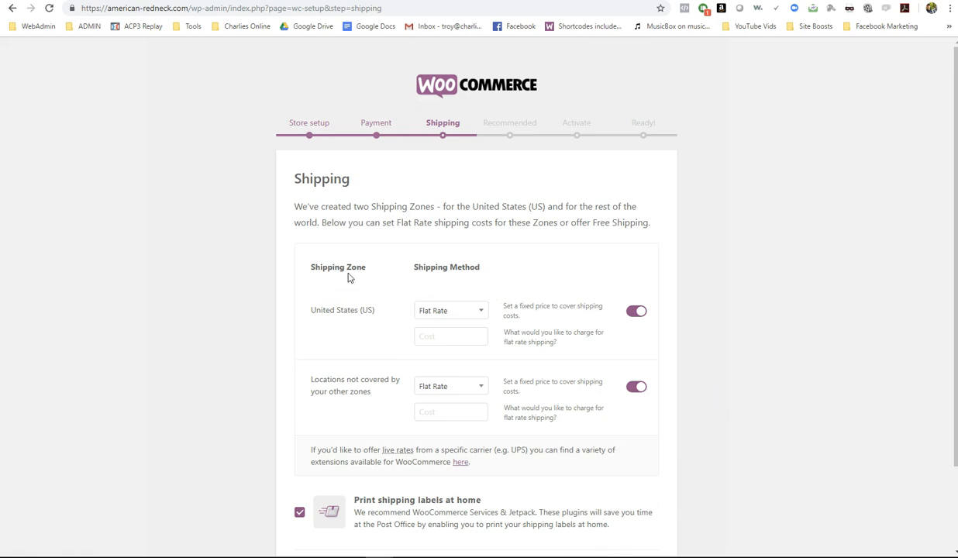
- Keep Flat Rate shipping with a cost of 4.95 for the US and 9.95 for other locations
scroll(365, 276, down, 3)
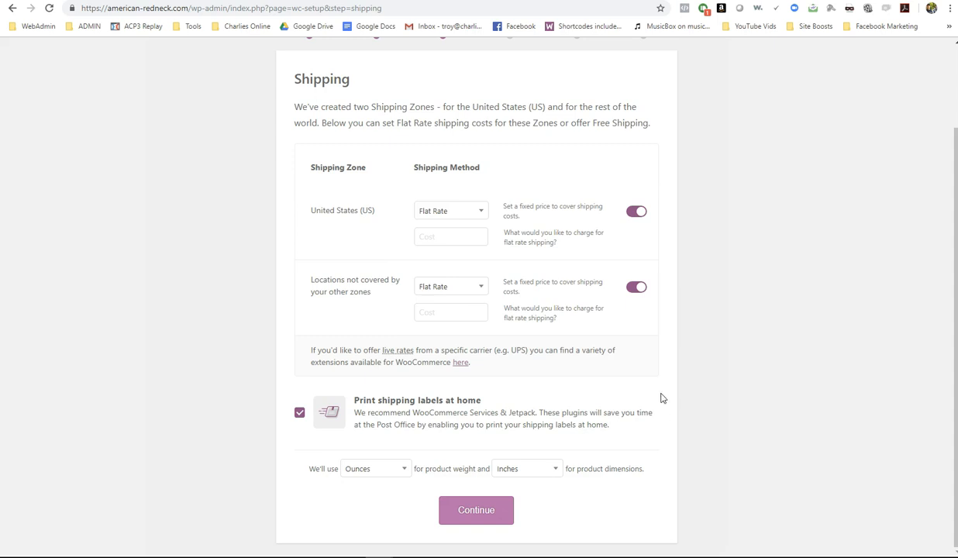
click(447, 506)
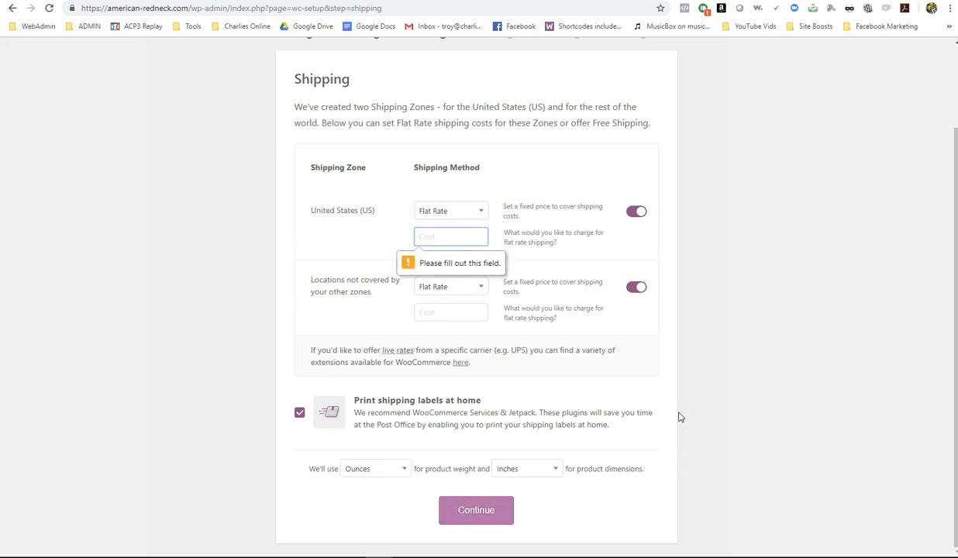
click(463, 217)
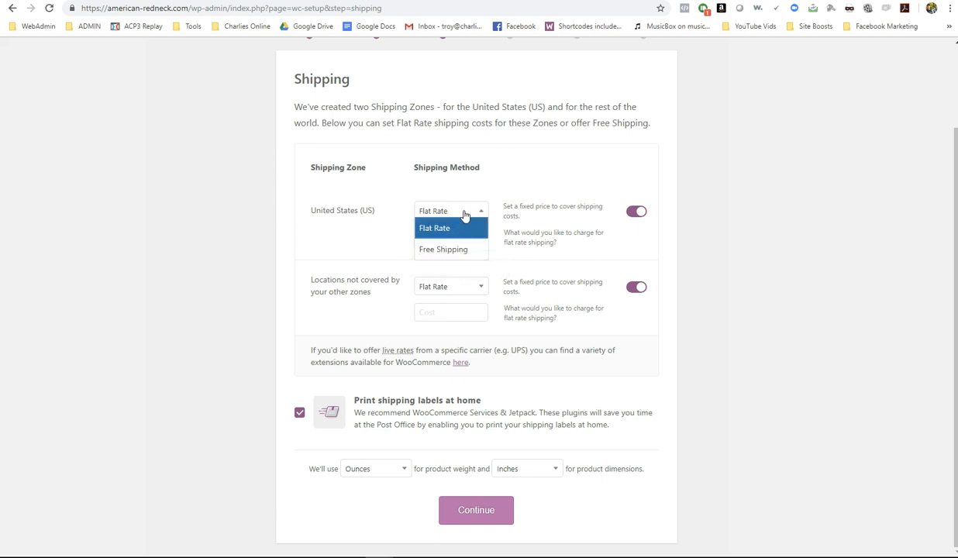
click(465, 214)
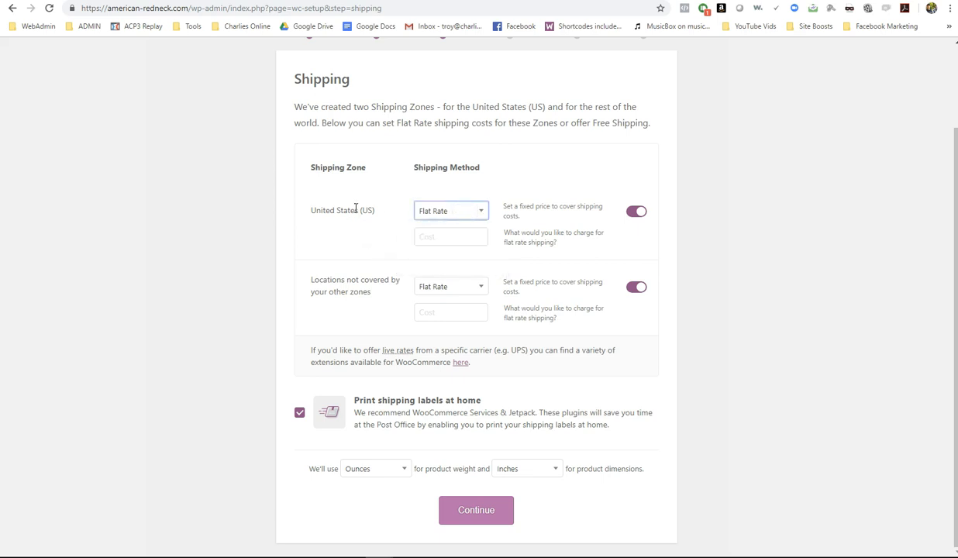
click(444, 238)
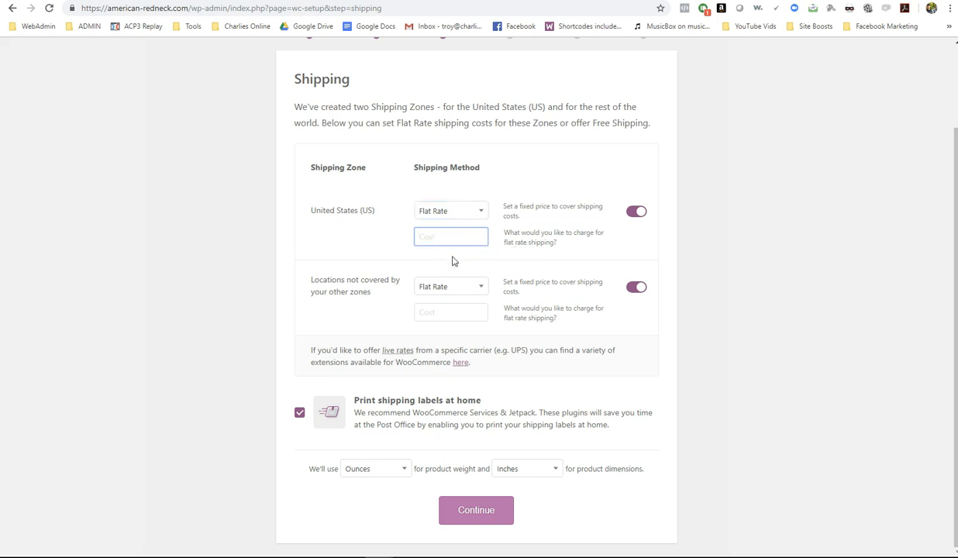
click(450, 316)
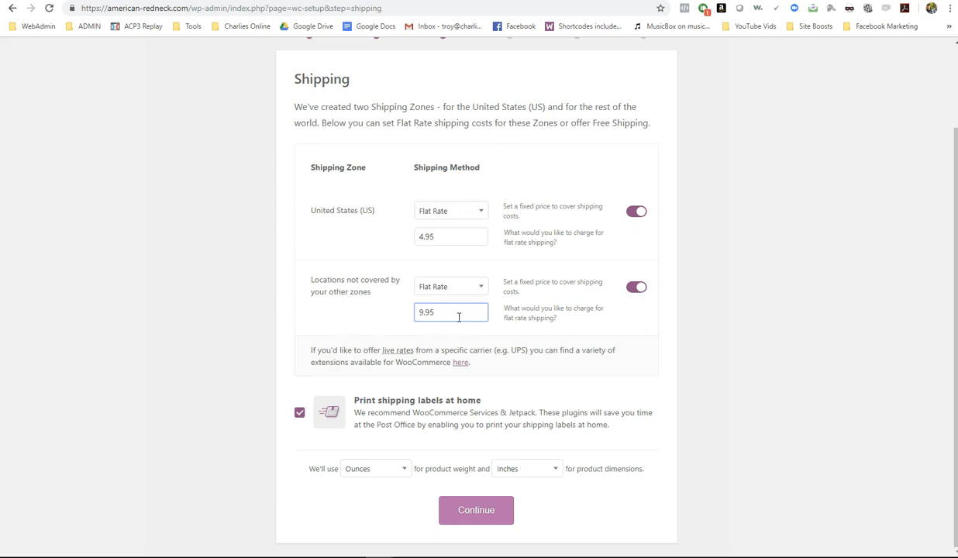
click(480, 512)
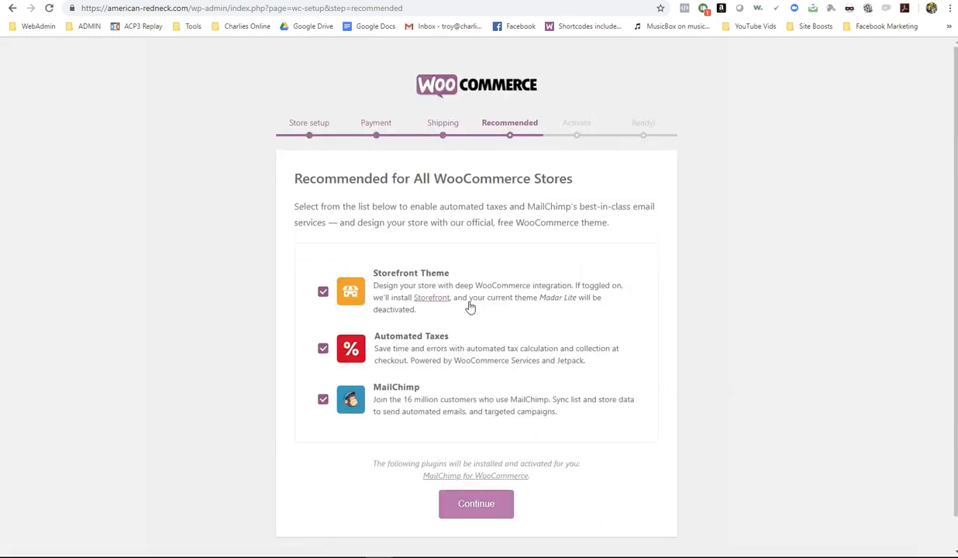
- Untick the Storefront theme, keep Automated Taxes and MailChimp, and continue with WooCommerce Services
click(323, 292)
click(478, 506)
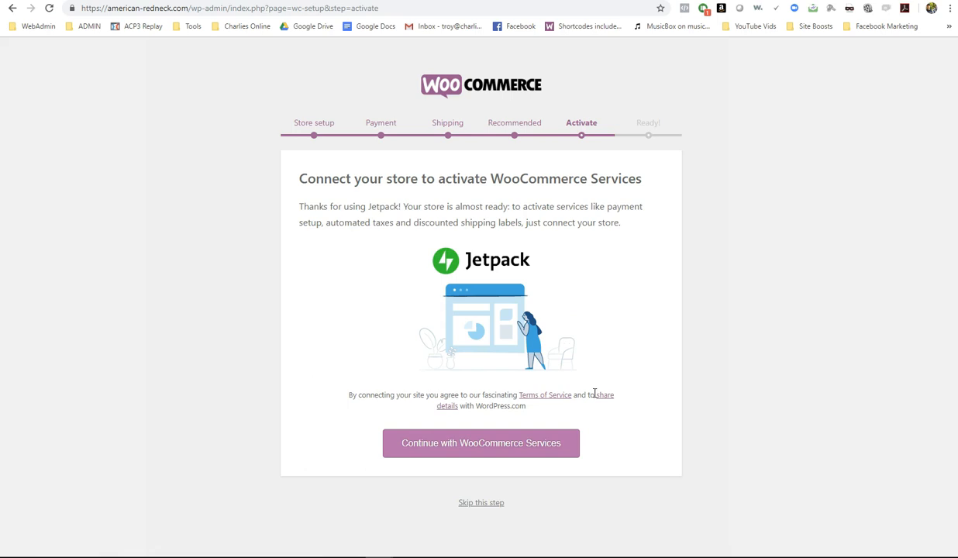
click(432, 448)
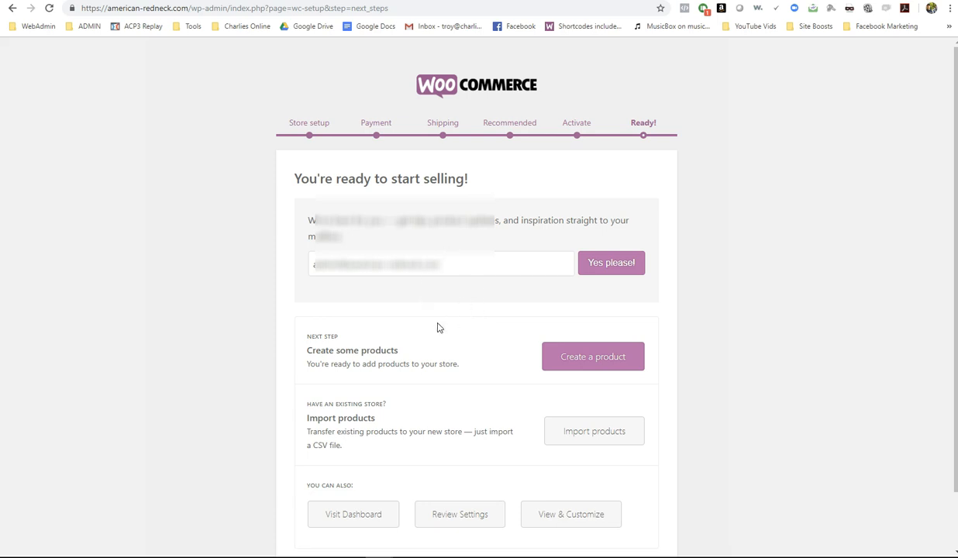
- Leave the wizard for the dashboard and dismiss the Smush, Products Block and Stripe notices
scroll(426, 325, down, 1)
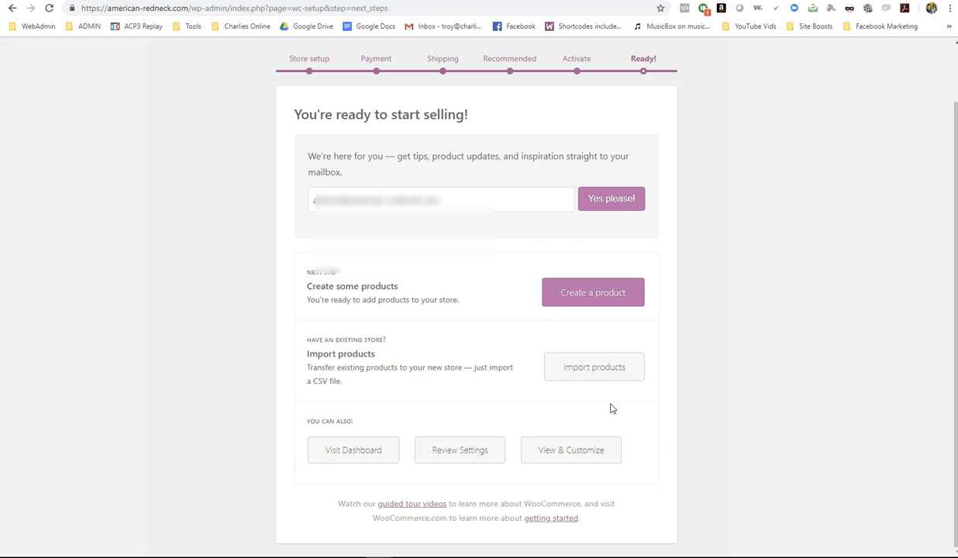
click(355, 450)
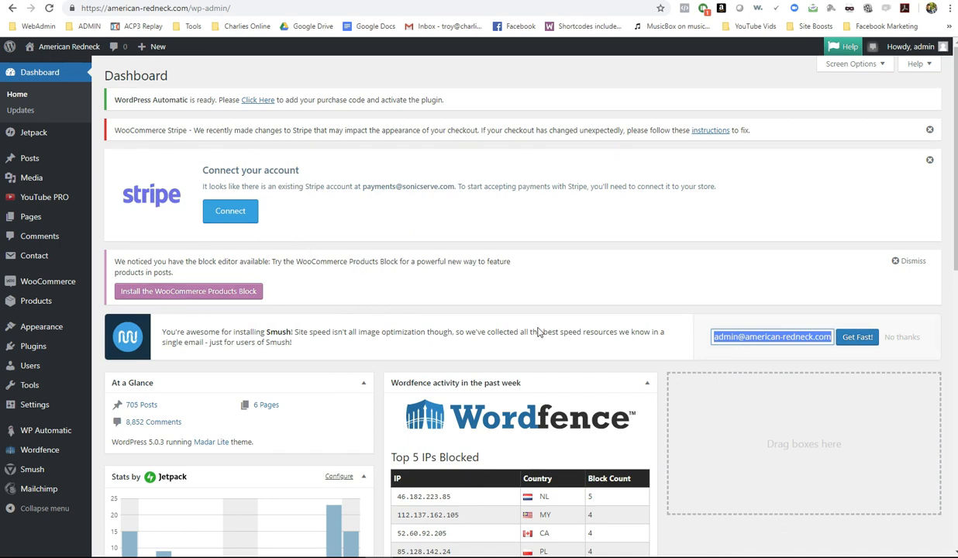
click(902, 337)
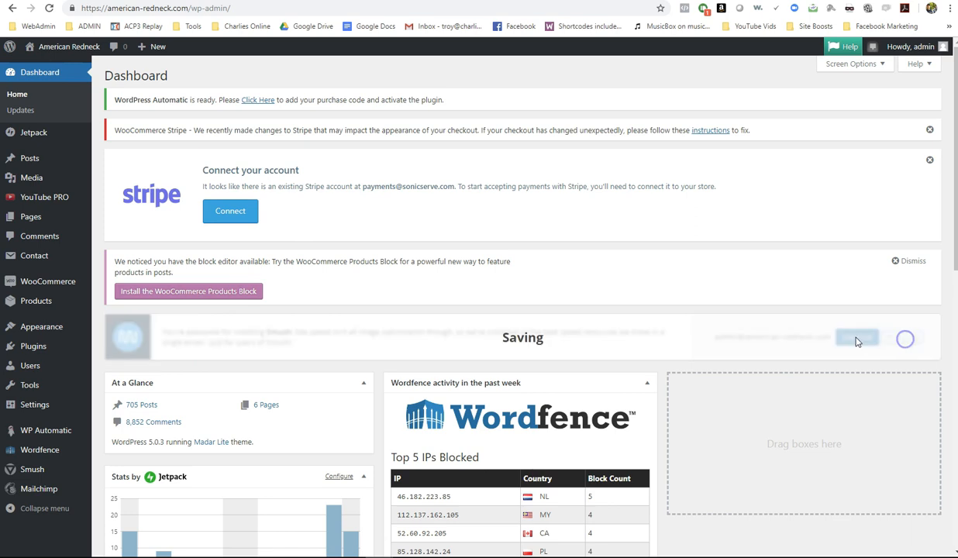
click(909, 261)
click(929, 159)
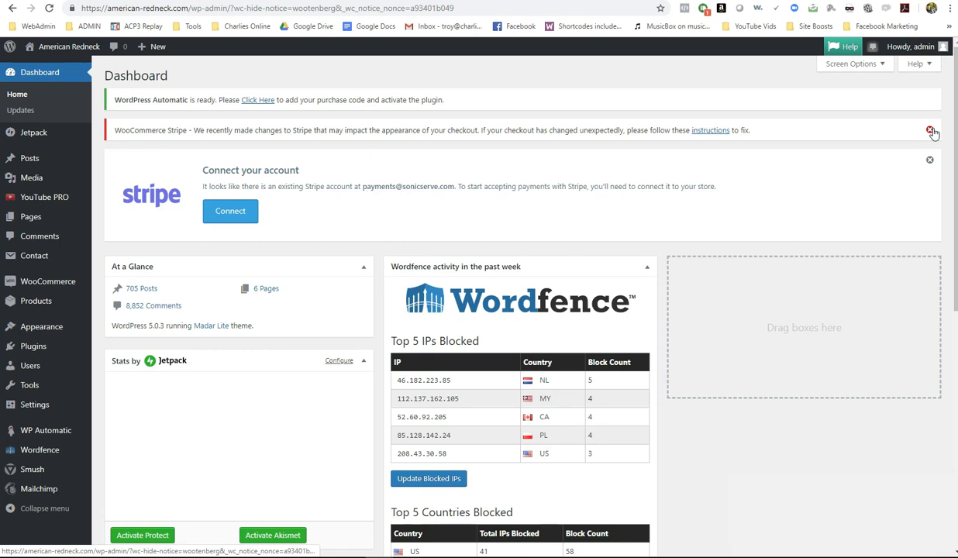
click(931, 131)
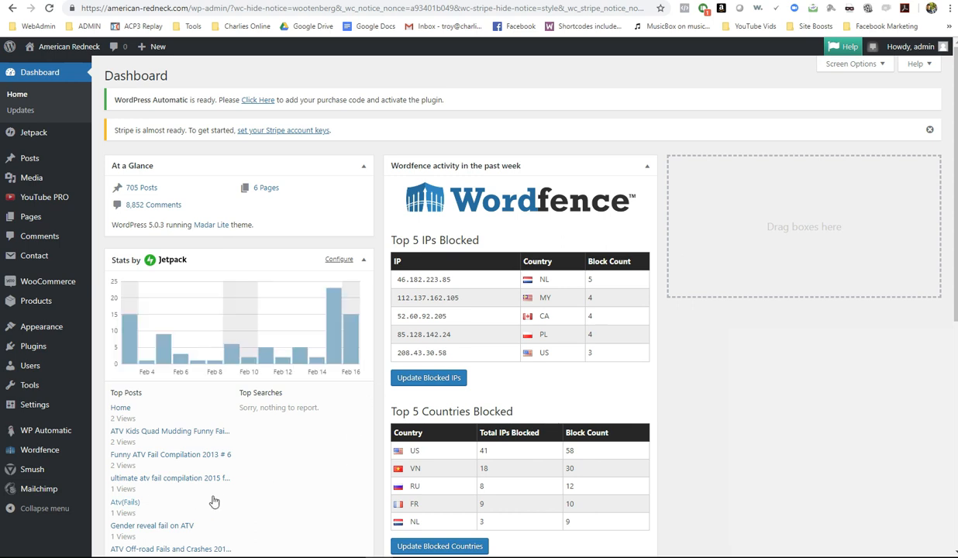
- Go to Plugins > Add New
mouse_move(39, 285)
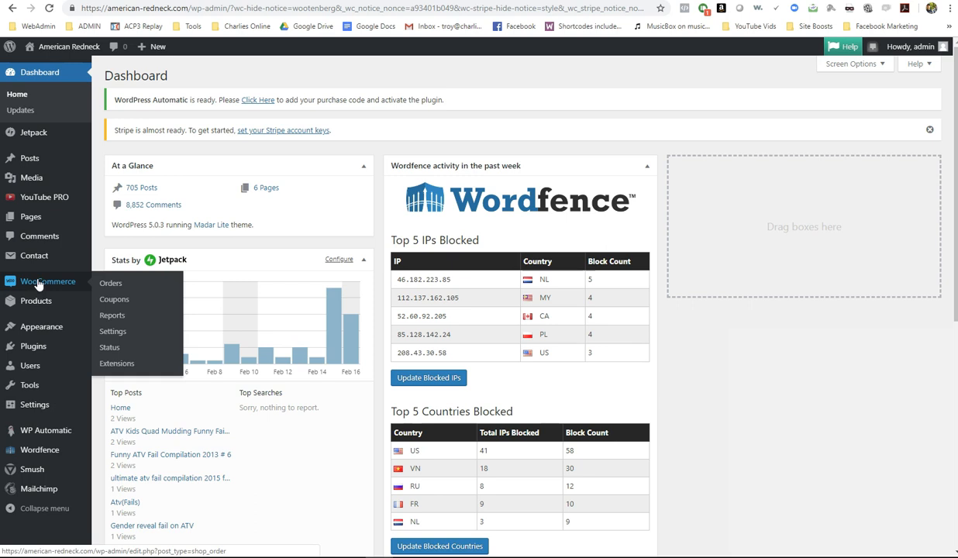
mouse_move(39, 344)
click(107, 355)
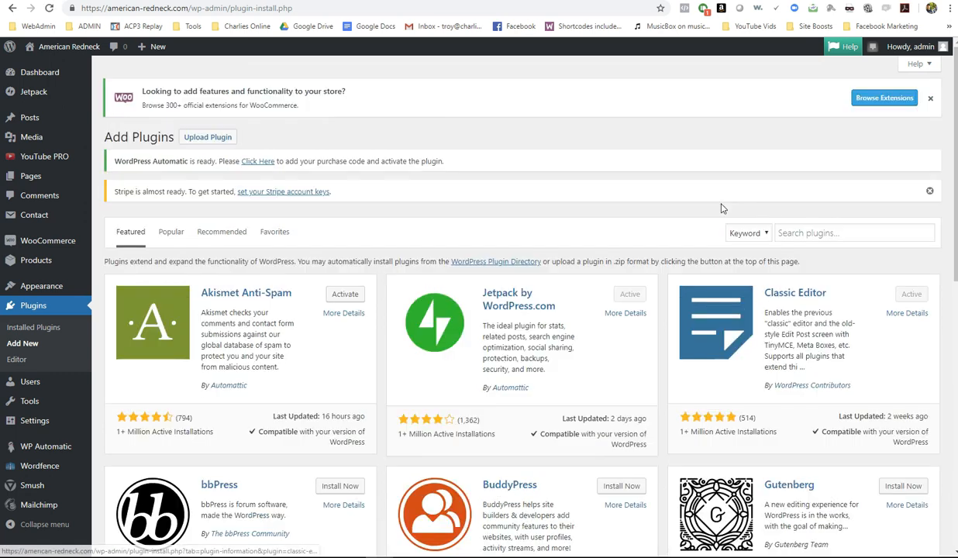
- Install and activate Printful Integration for WooCommerce, then move to the Printful website tab
click(802, 232)
text(printful)
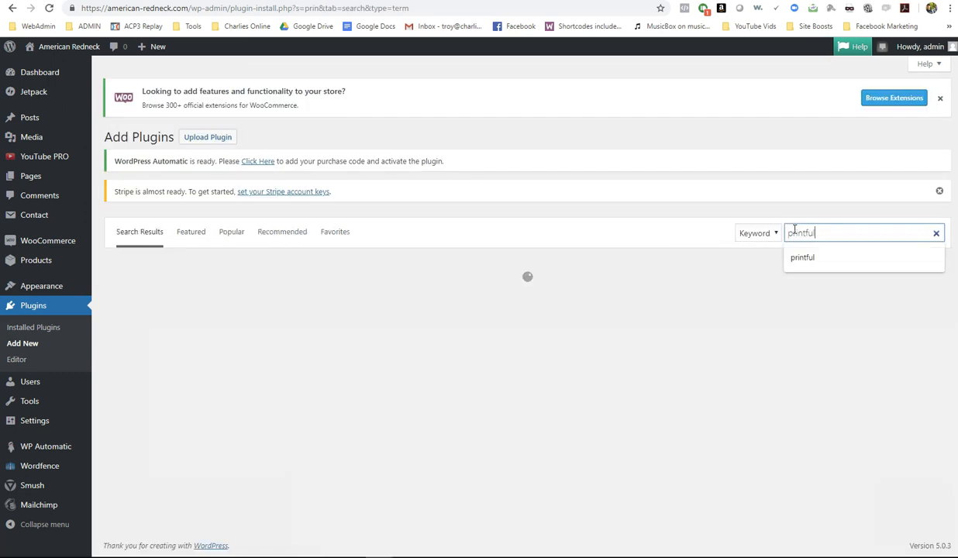
key(Return)
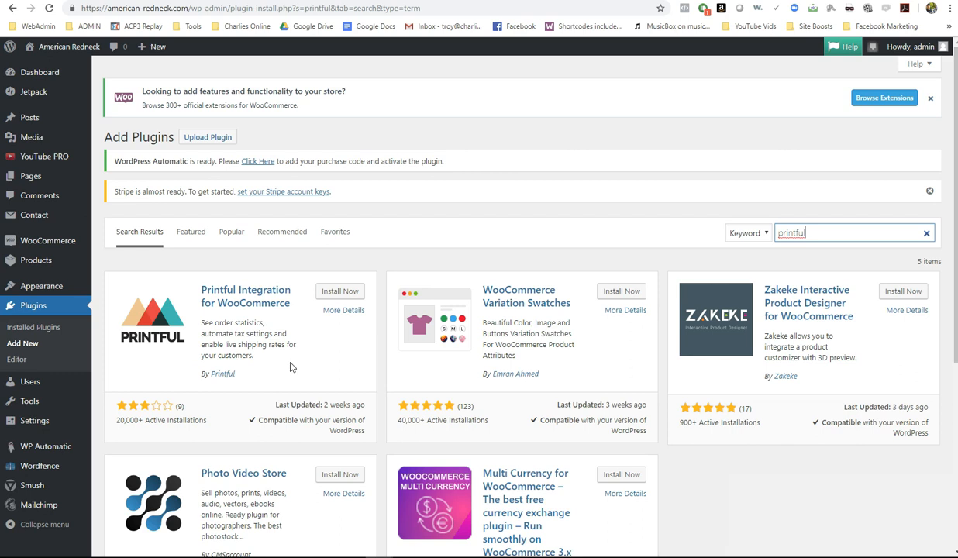
click(349, 293)
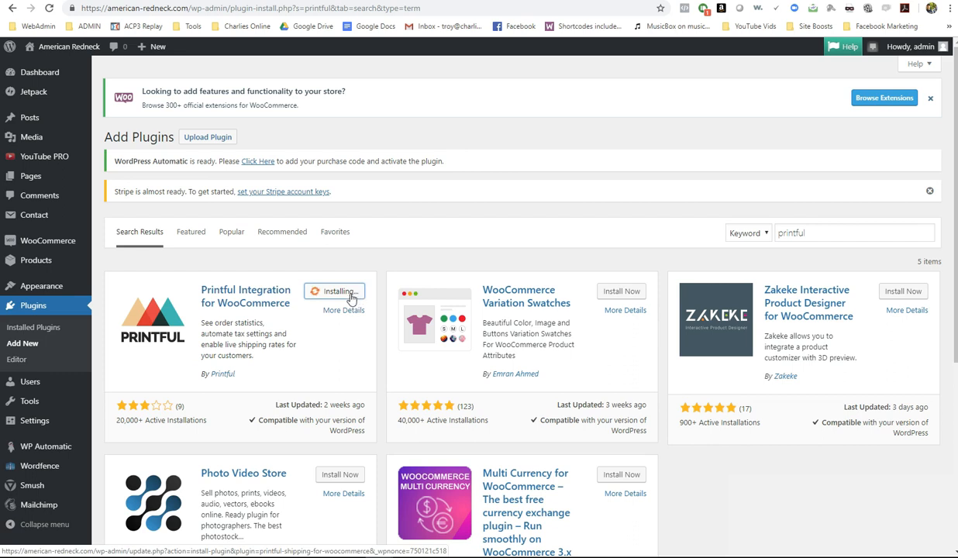
click(339, 299)
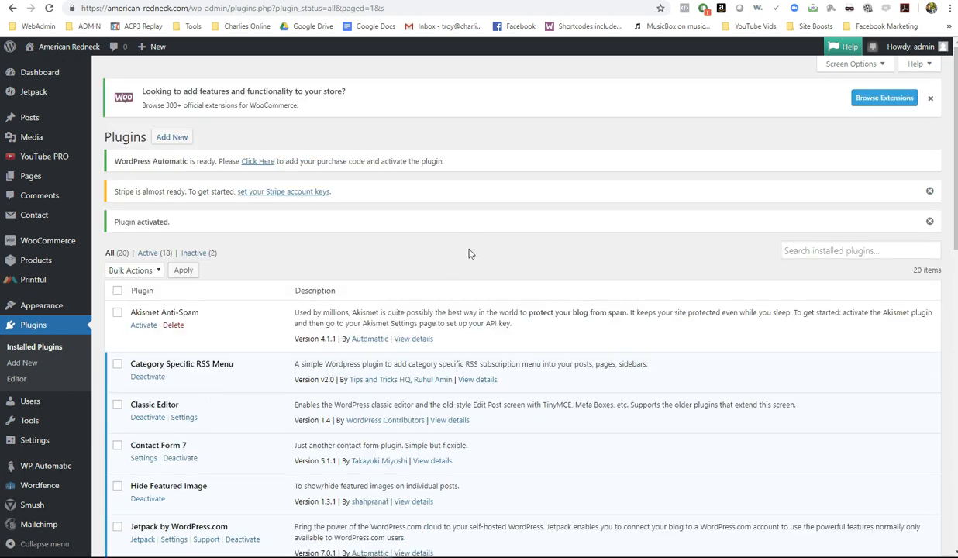
click(452, 1)
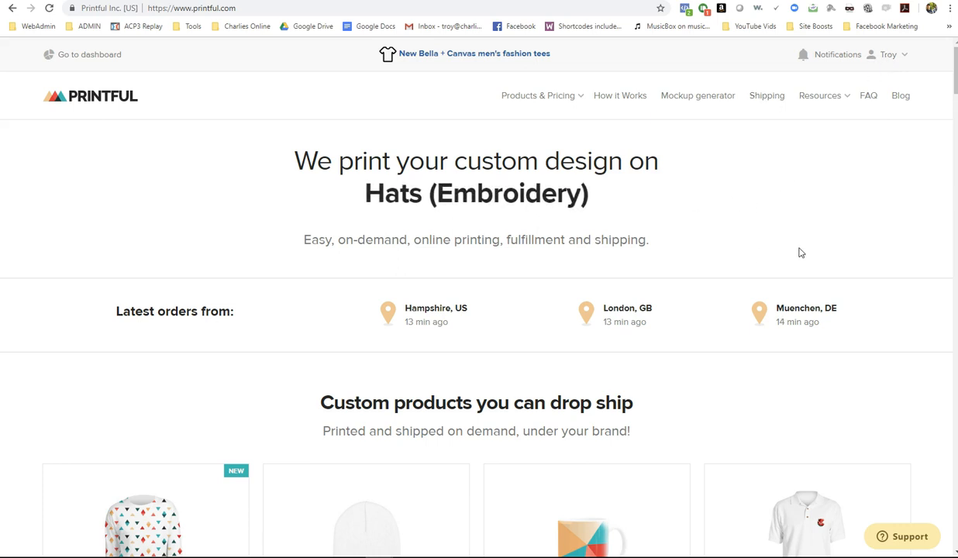
- From Printful's stores list, start connecting a new store and pick WooCommerce as the platform
click(77, 56)
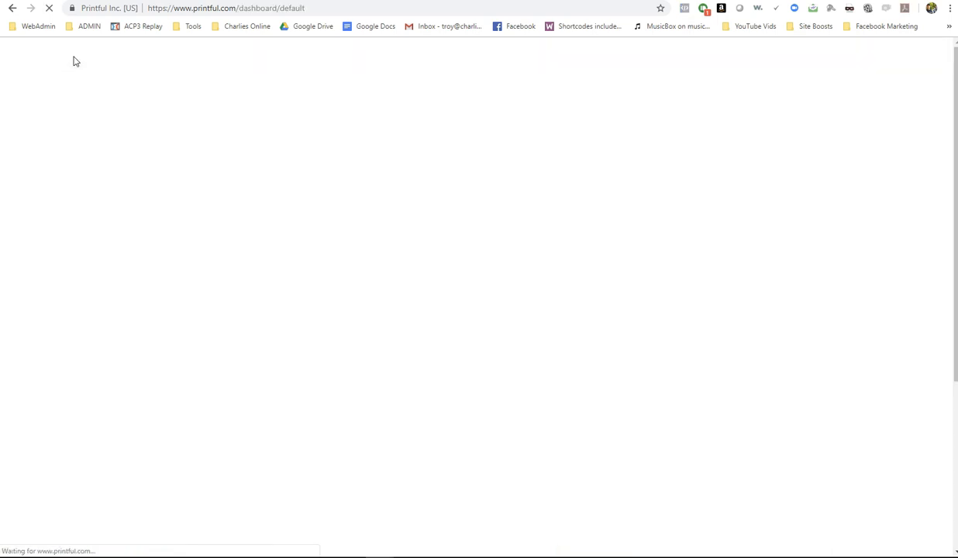
click(634, 98)
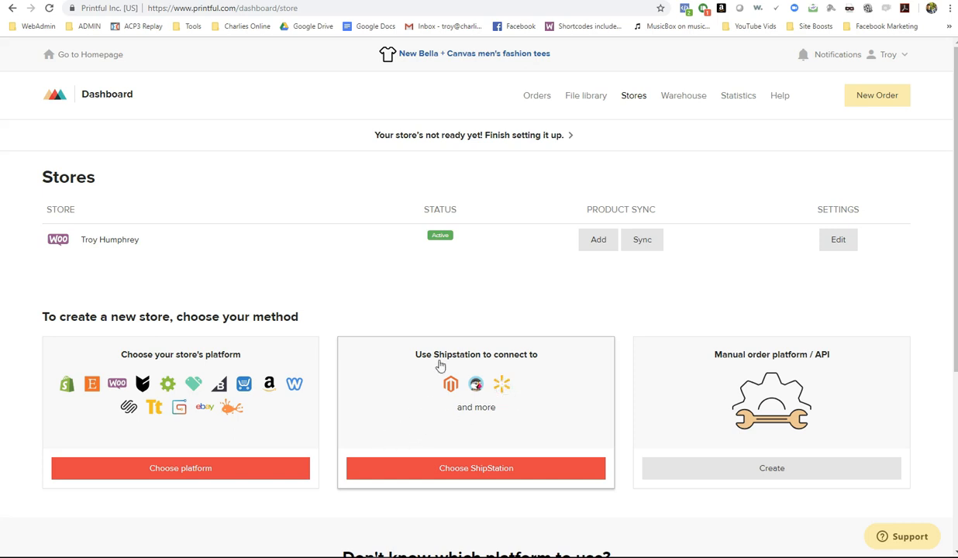
click(160, 363)
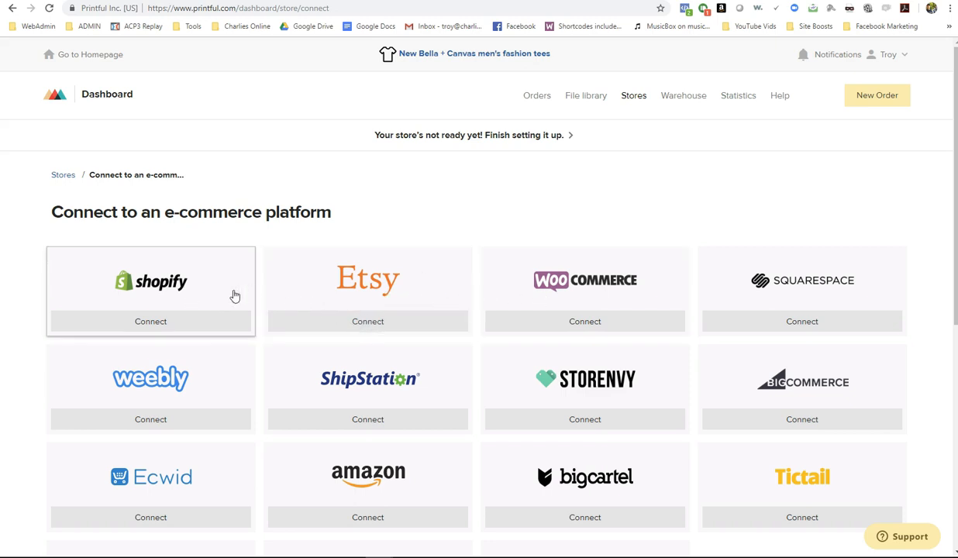
click(589, 287)
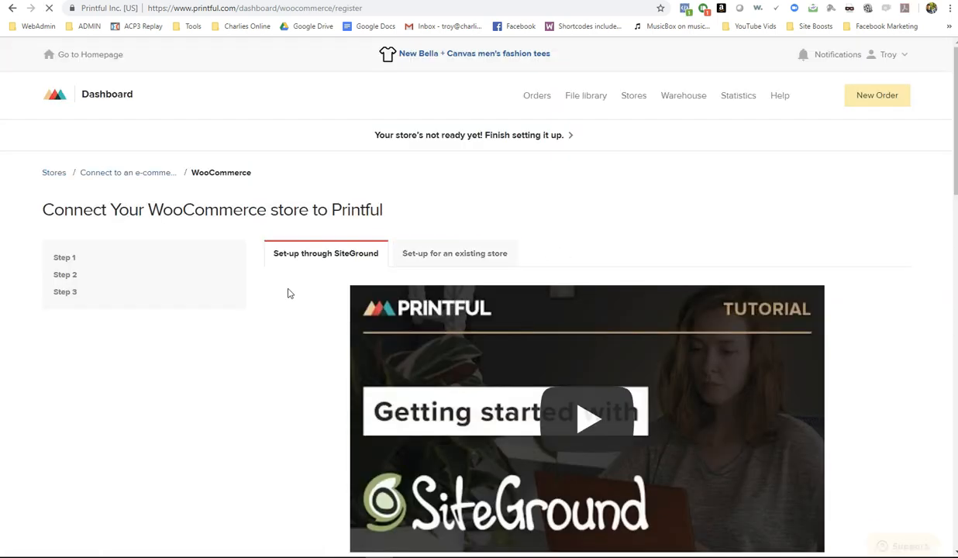
- Read through the WooCommerce connection guide, then go back to WordPress's Installed Plugins page
scroll(287, 293, down, 6)
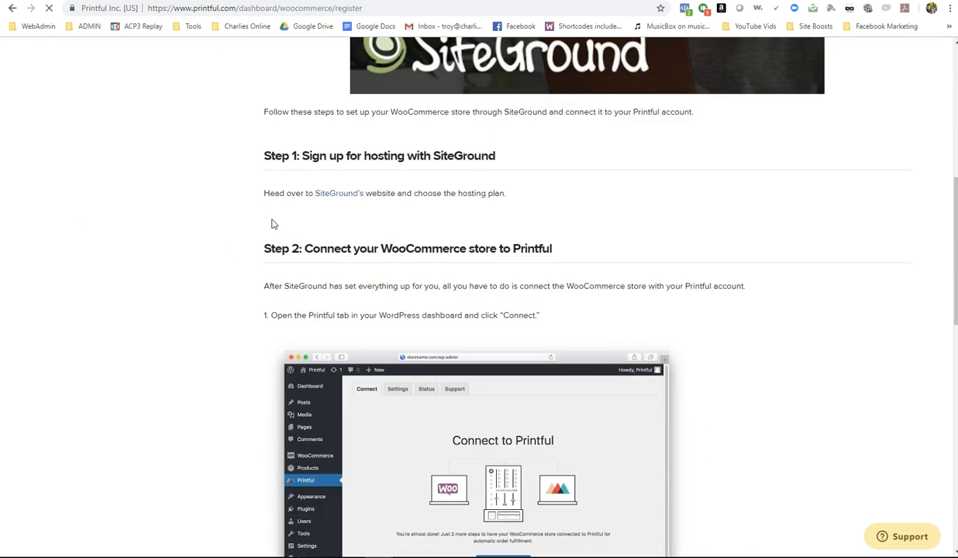
scroll(272, 224, down, 5)
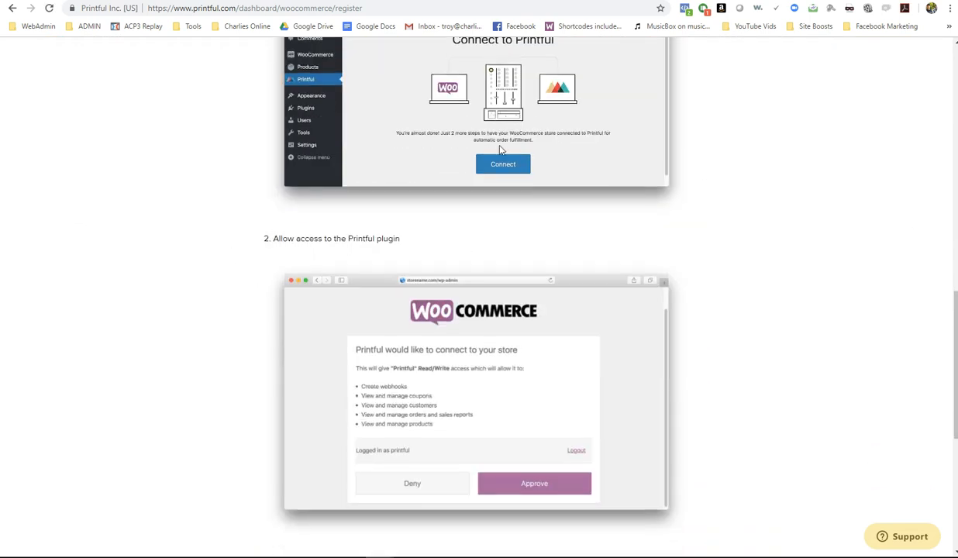
scroll(466, 190, down, 3)
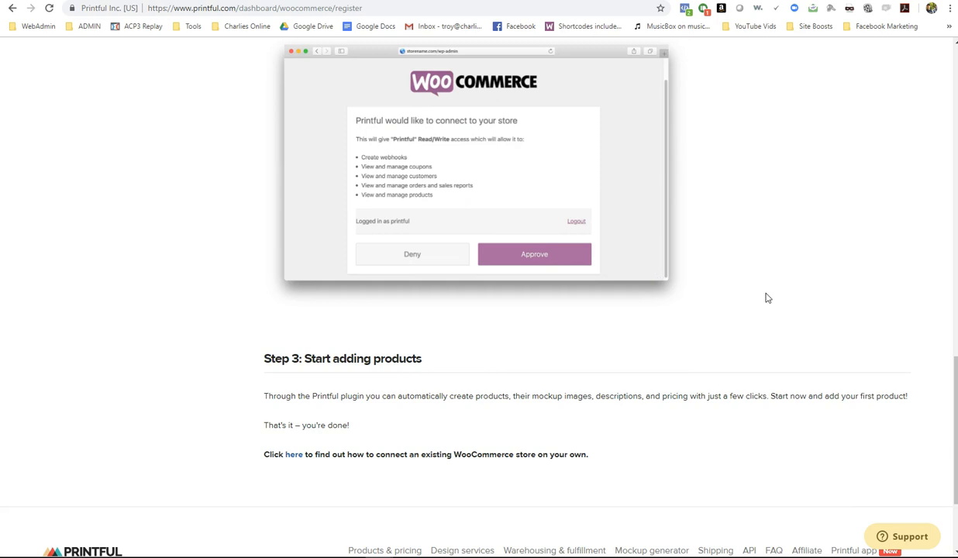
scroll(768, 298, up, 4)
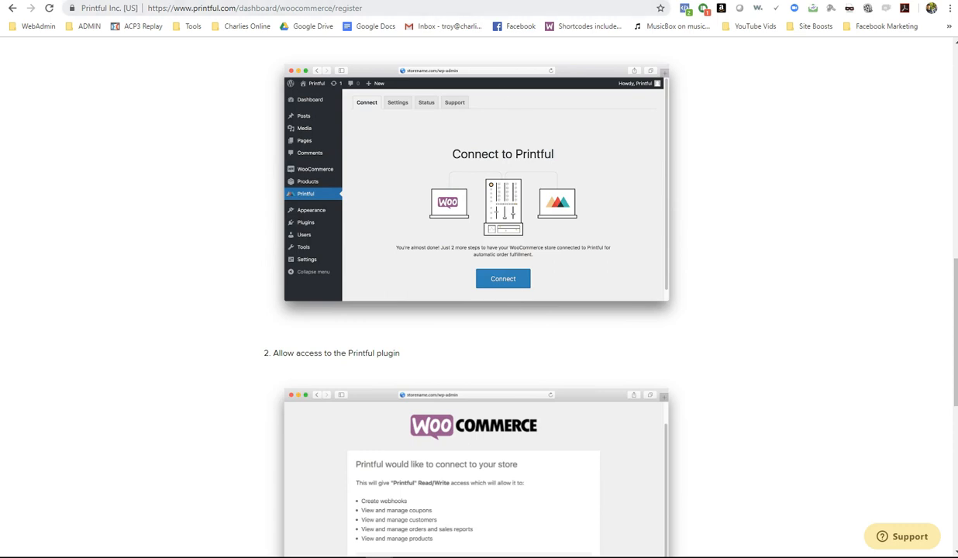
click(161, 0)
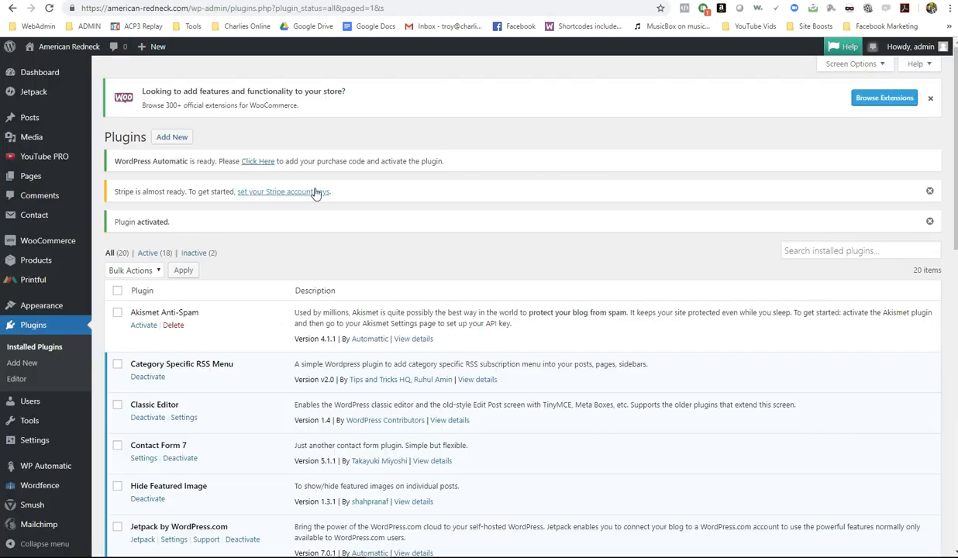
- Enable and save WooCommerce's legacy REST API under Advanced > Legacy API, then click Connect in the Printful plugin
click(36, 282)
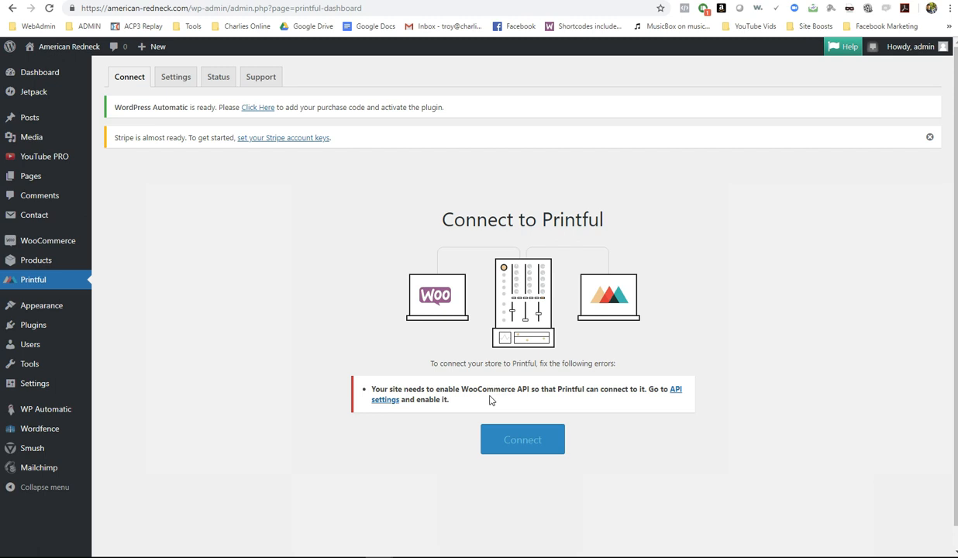
click(386, 402)
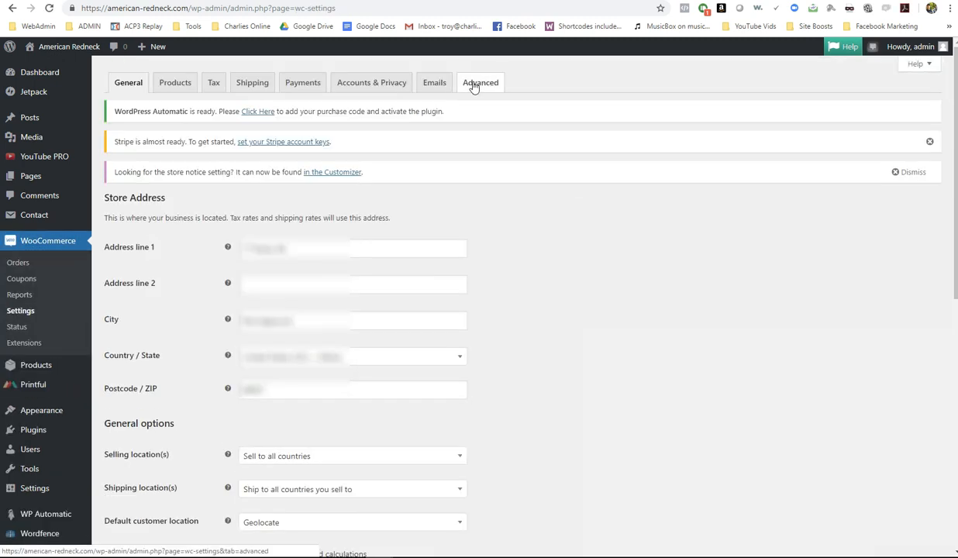
click(480, 87)
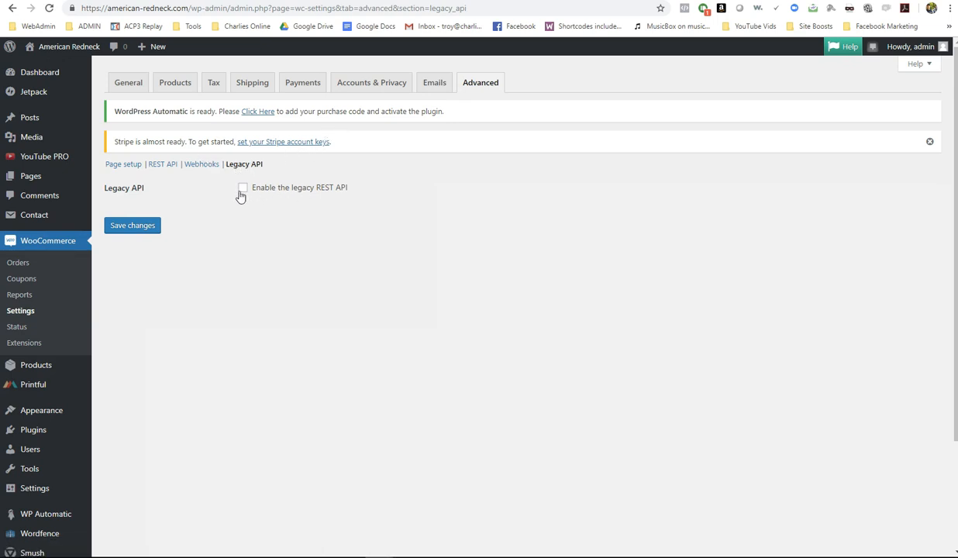
click(147, 226)
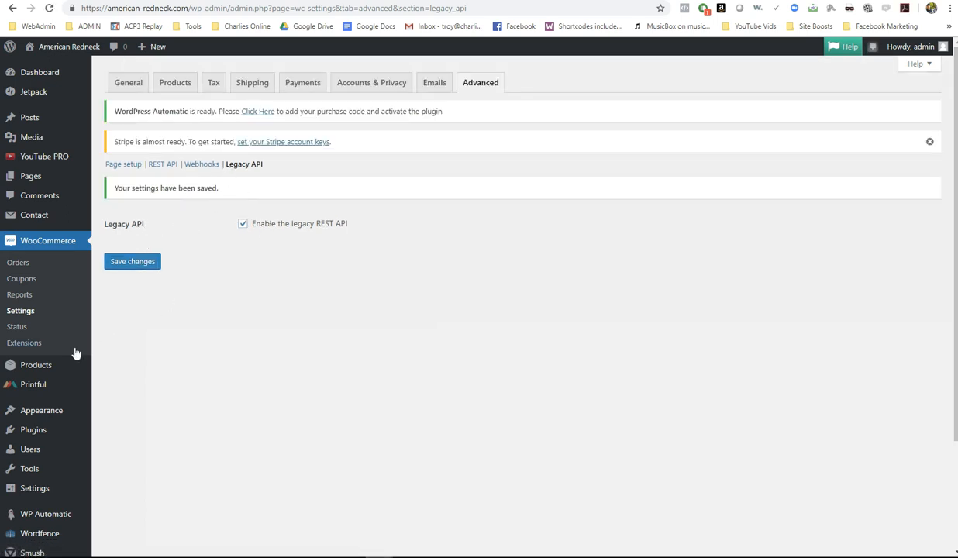
click(32, 388)
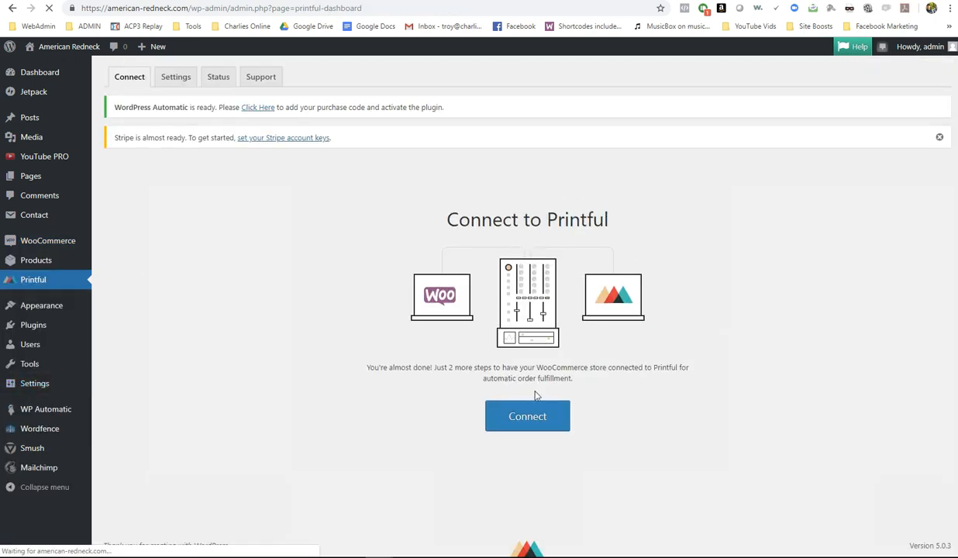
click(520, 421)
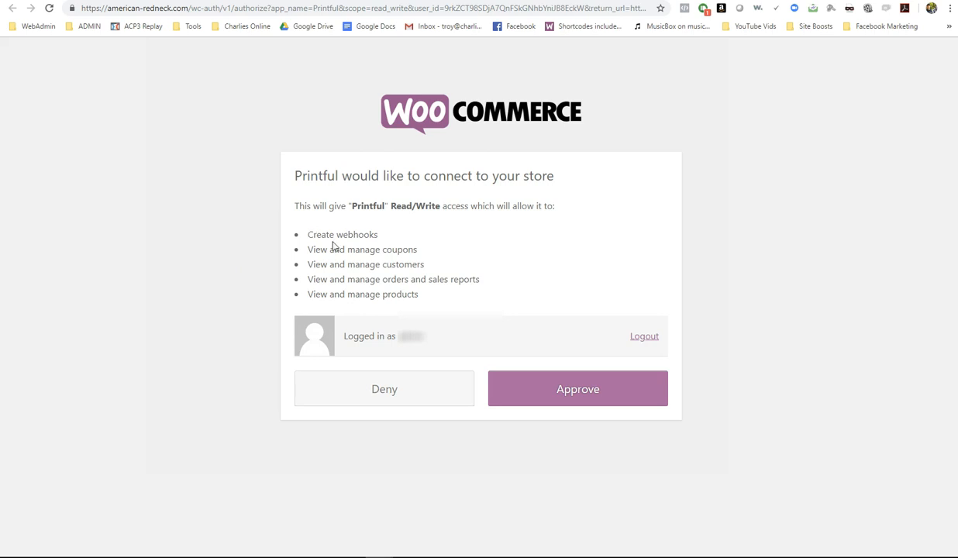
- Approve Printful's read/write store access and sign in with the existing Printful account
click(586, 390)
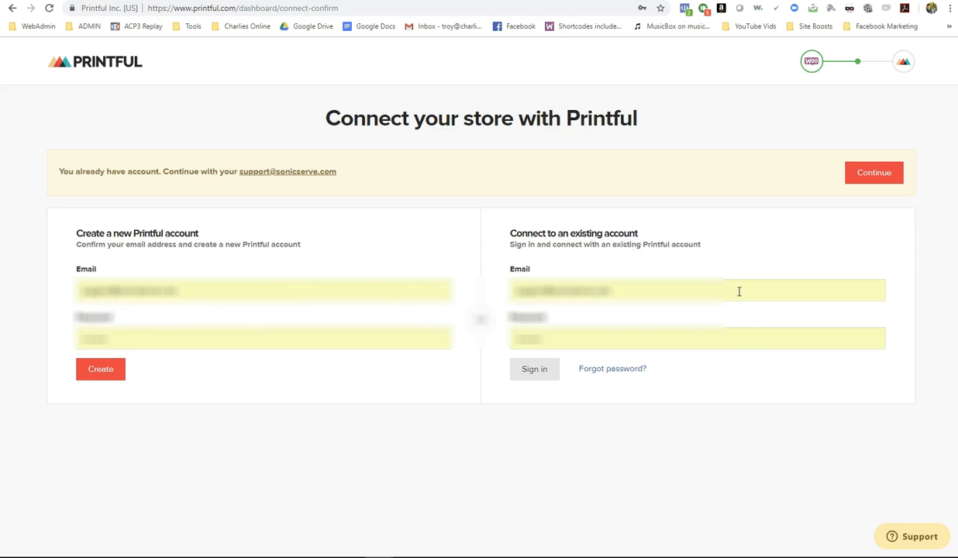
click(537, 370)
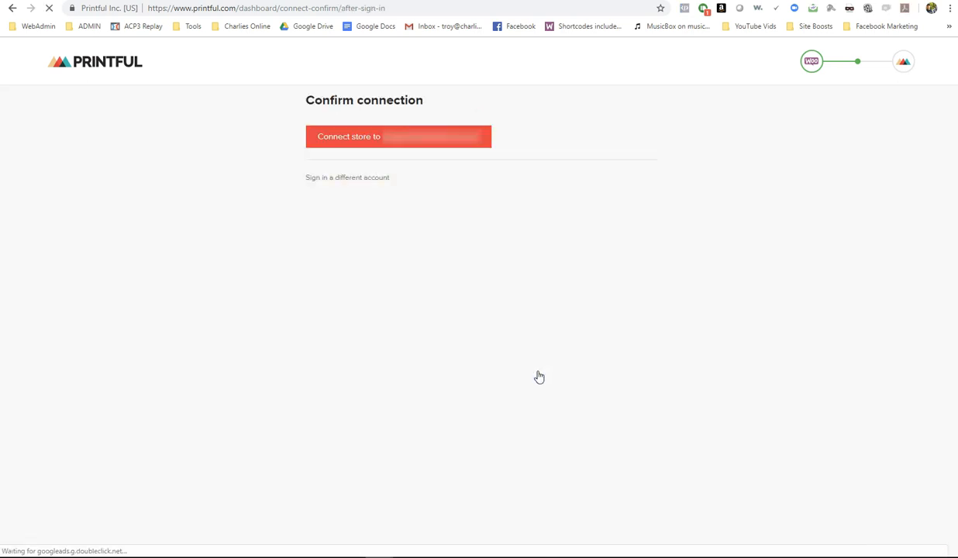
- Connect the American Redneck store to Printful and open its Add product category chooser
click(434, 140)
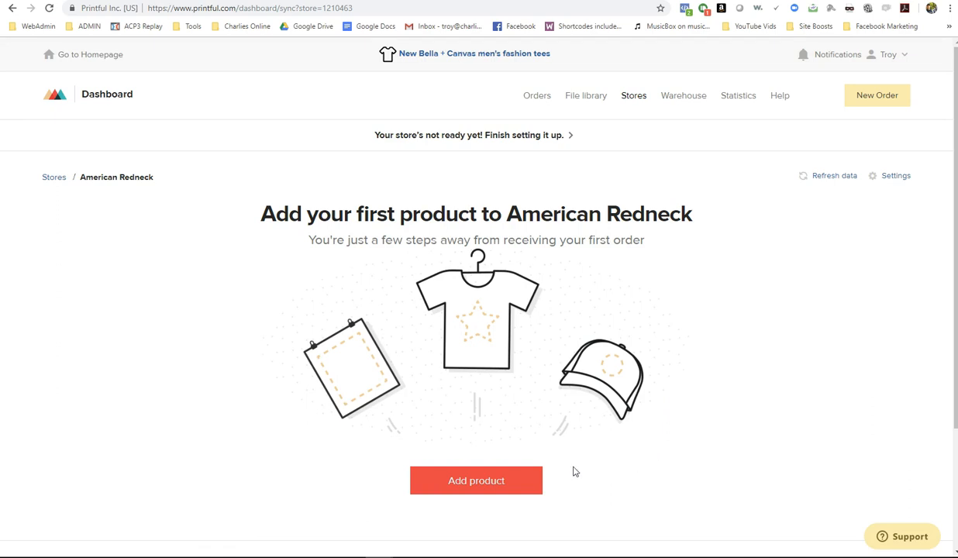
click(478, 485)
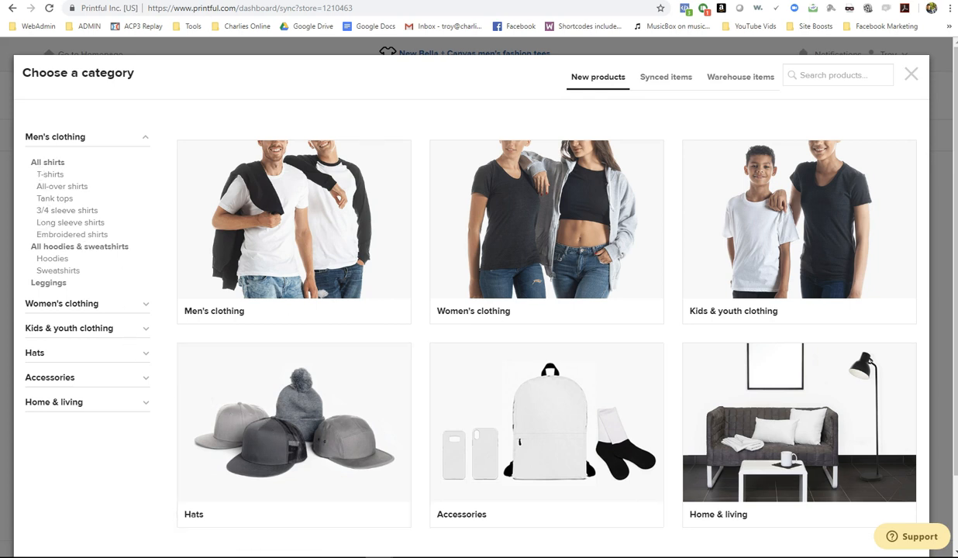
click(203, 1)
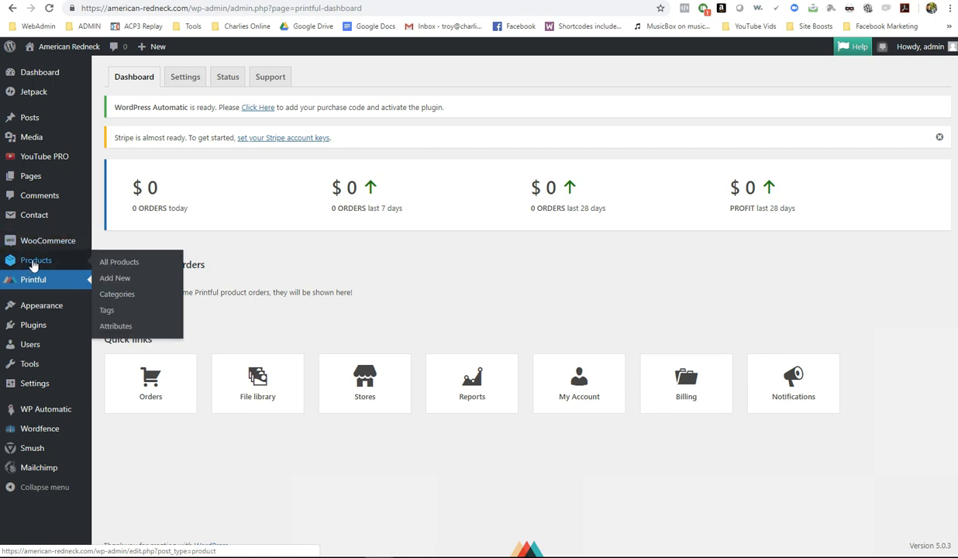
- Create a Mens product category on WordPress's Products > Categories page
click(115, 296)
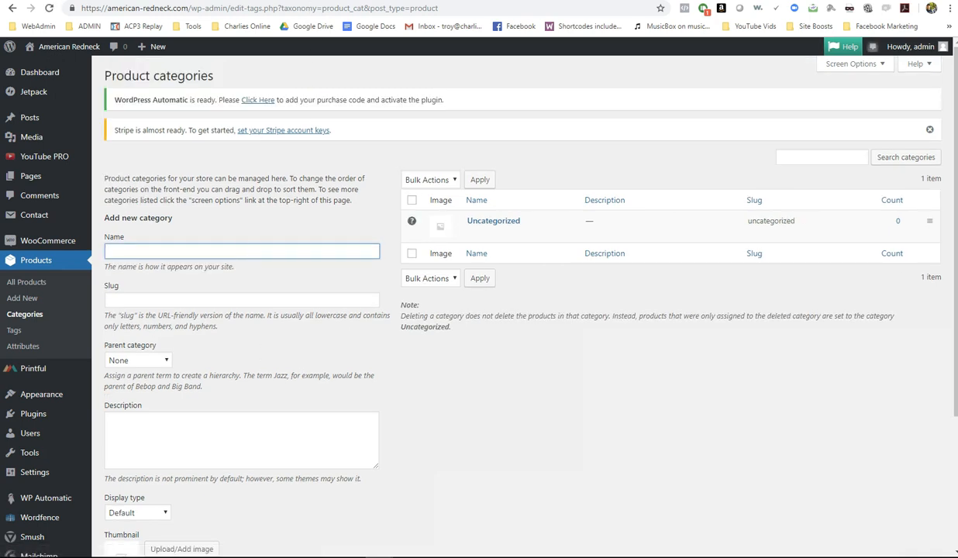
click(311, 2)
key(Return)
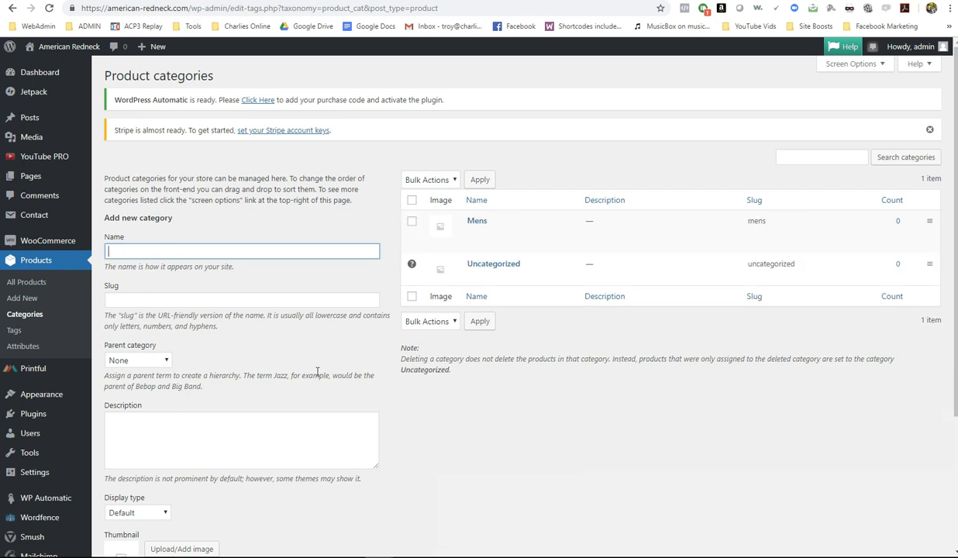
scroll(263, 367, down, 3)
click(148, 411)
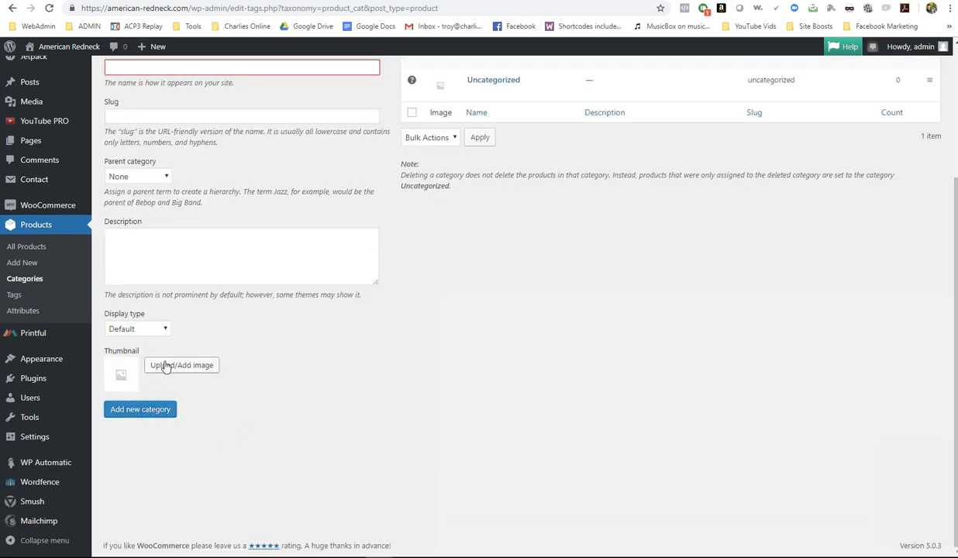
scroll(233, 364, up, 3)
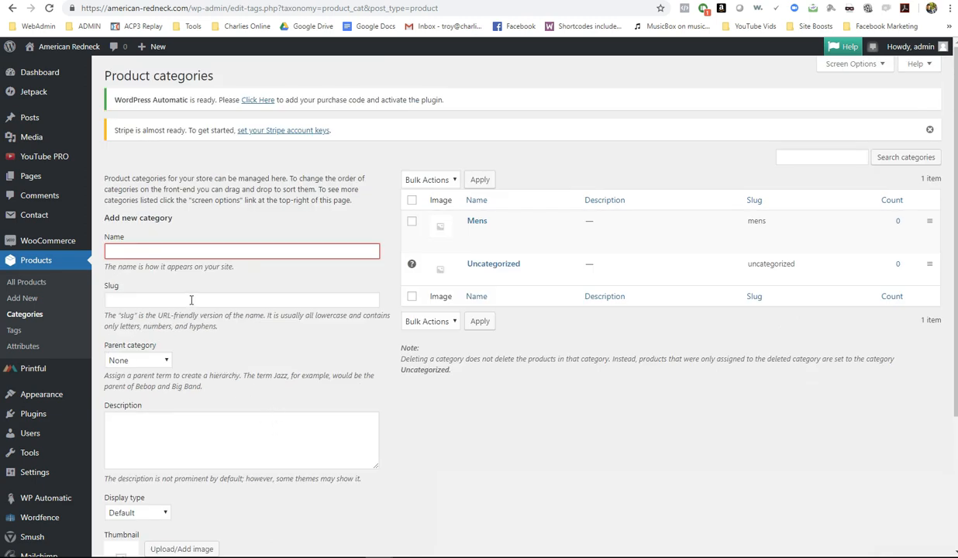
mouse_move(409, 236)
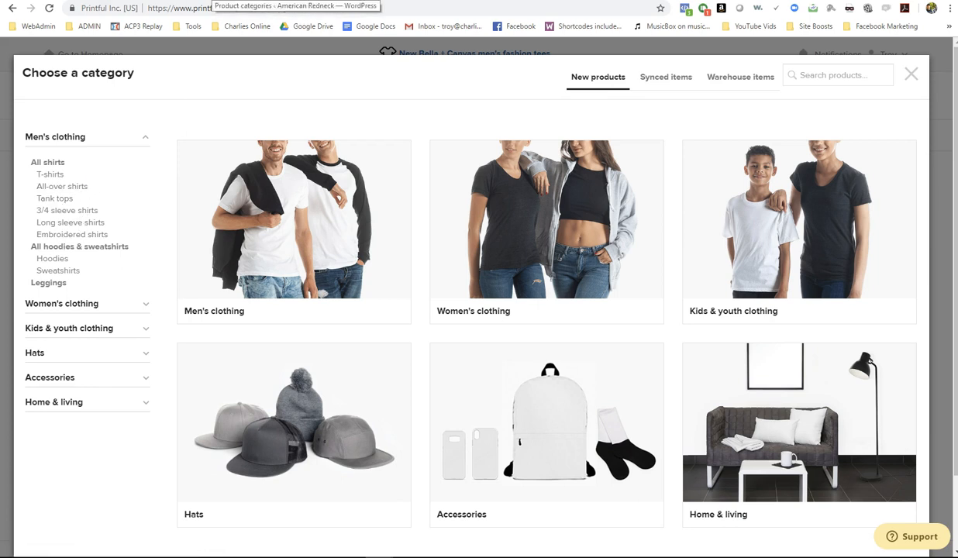
- Add a T-Shirts product category with Mens as its parent
click(212, 0)
click(140, 251)
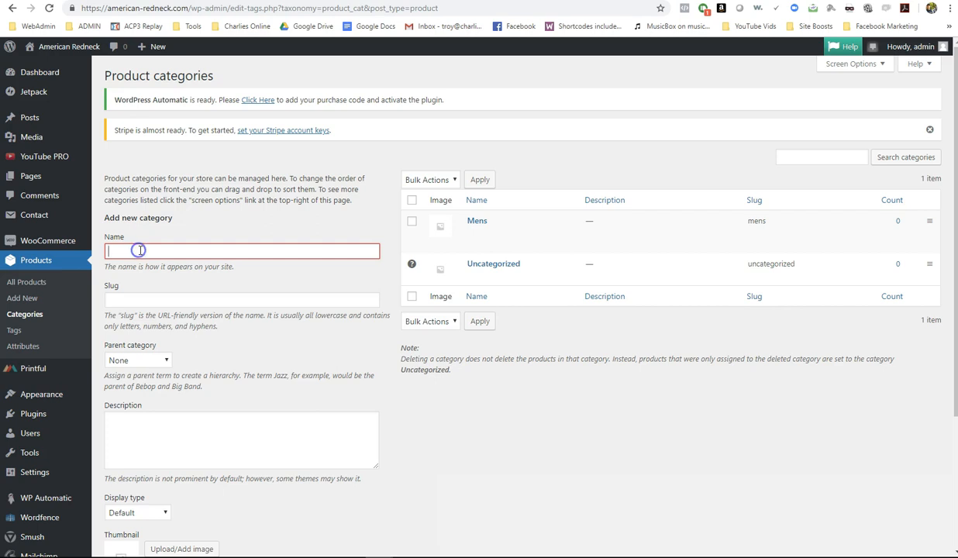
text(T)
click(126, 361)
click(120, 385)
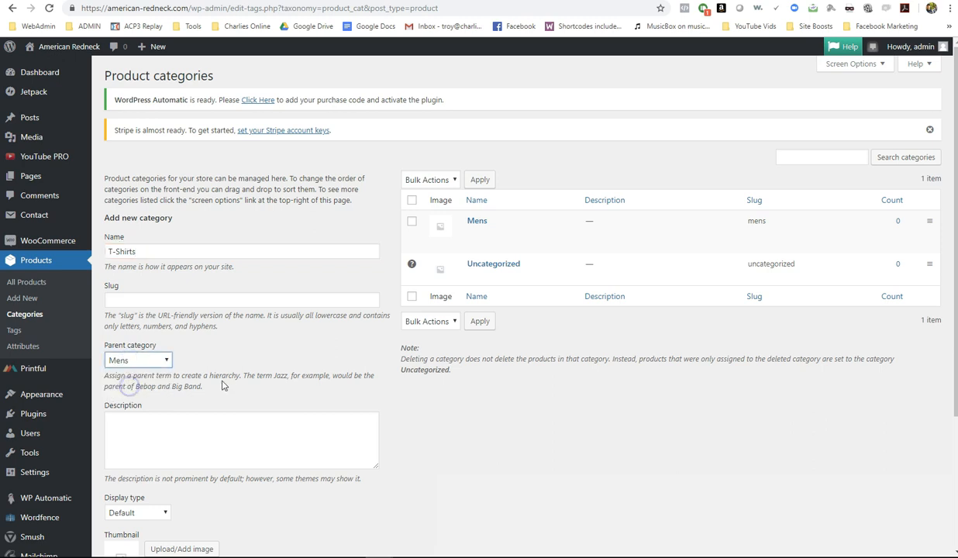
scroll(225, 383, down, 3)
click(161, 412)
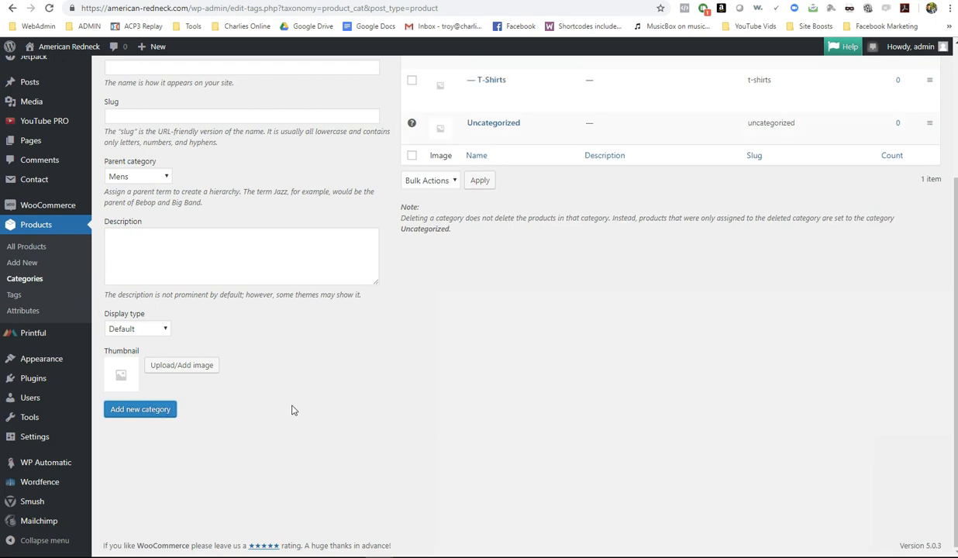
scroll(301, 381, up, 1)
key(ctrl+Tab)
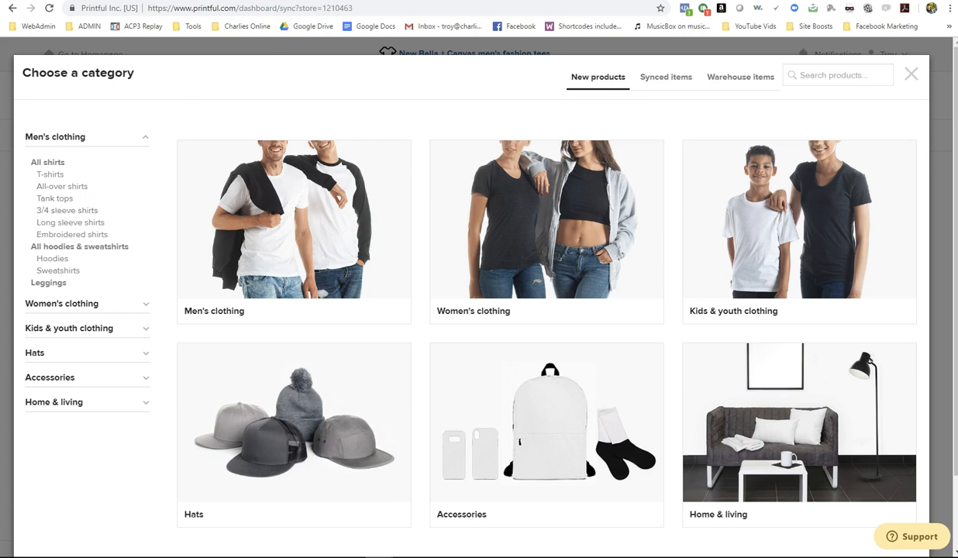
key(ctrl+shift+Tab)
- Add a Tank Tops product category, also nested under Mens
click(171, 128)
text(Tank Tops)
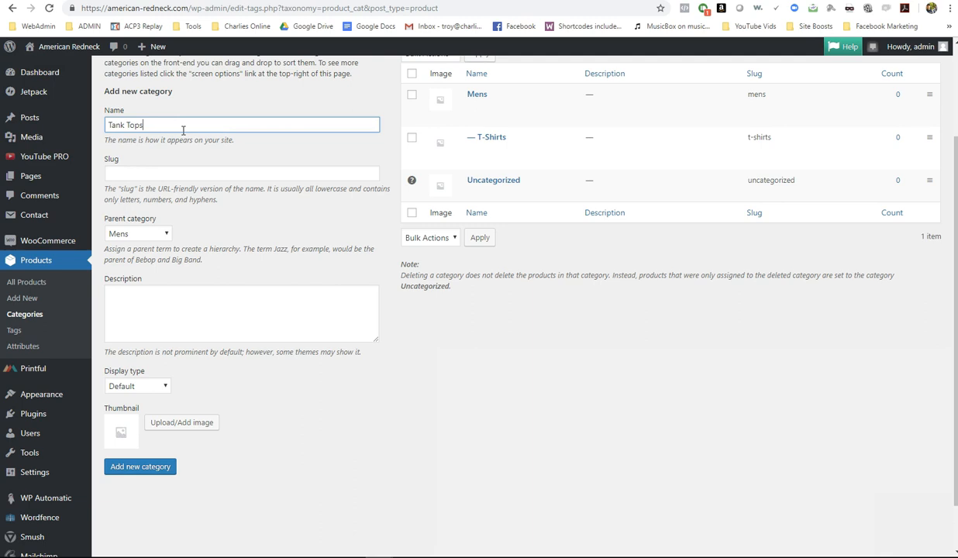
scroll(209, 109, up, 1)
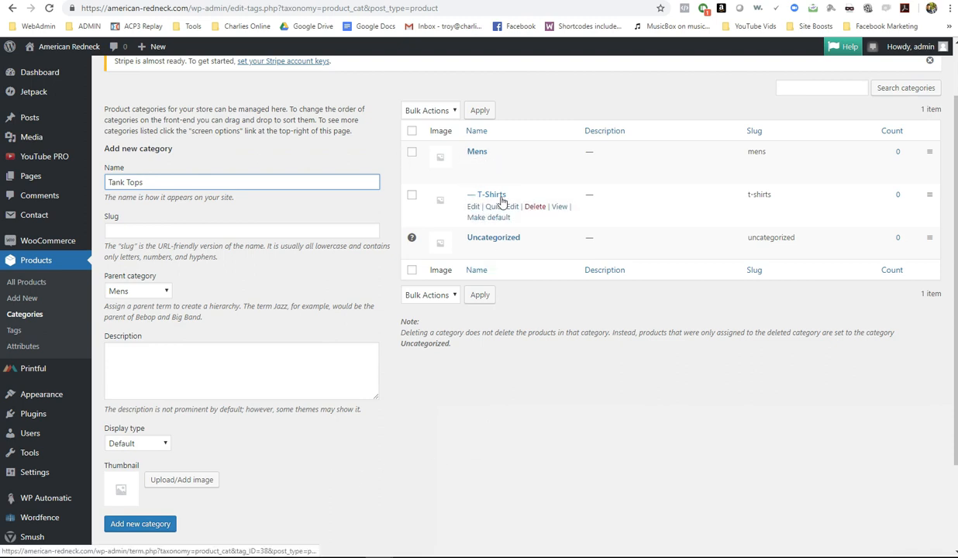
drag(139, 183, 106, 184)
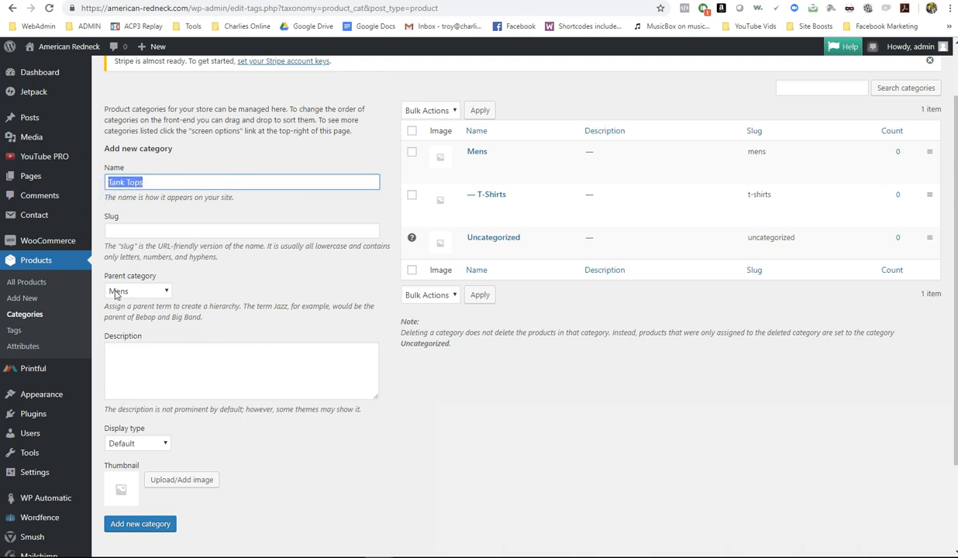
click(144, 293)
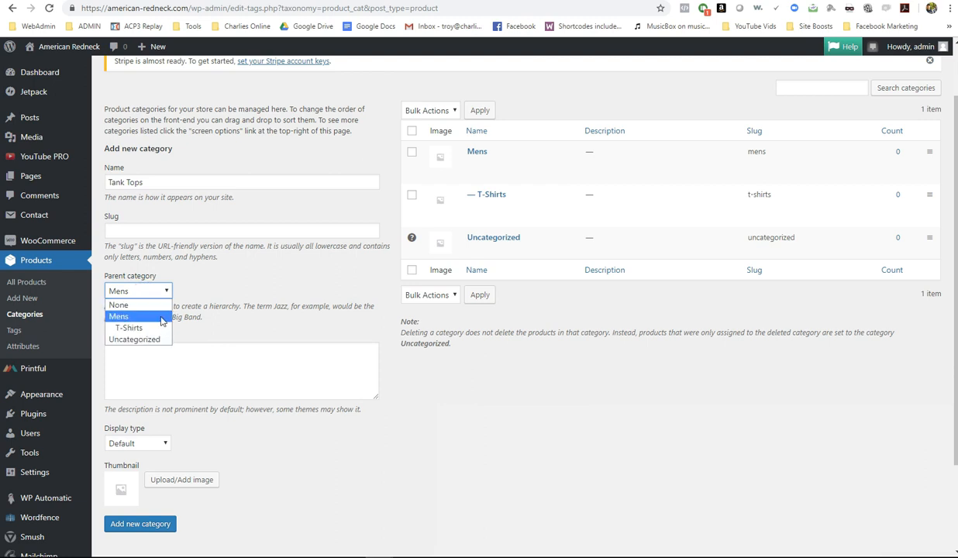
click(224, 284)
click(143, 525)
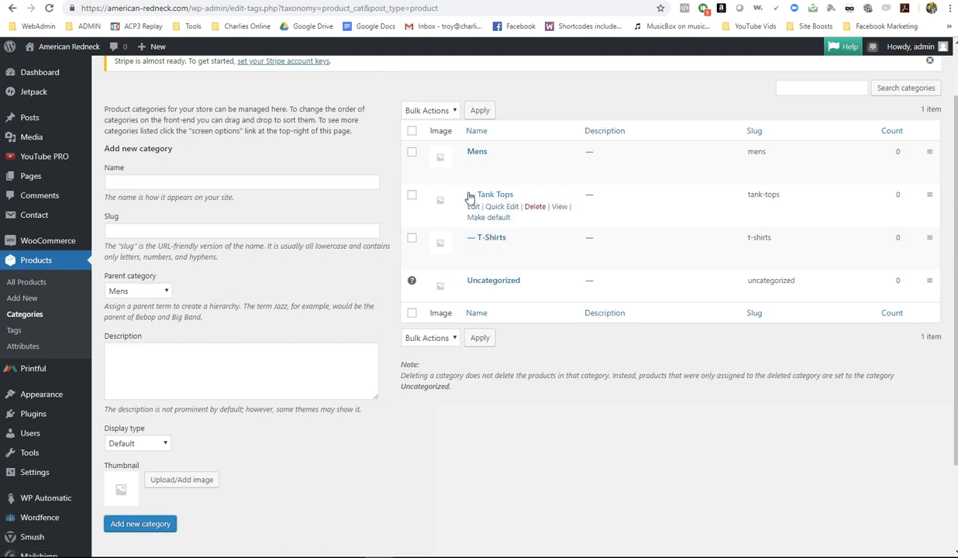
click(502, 431)
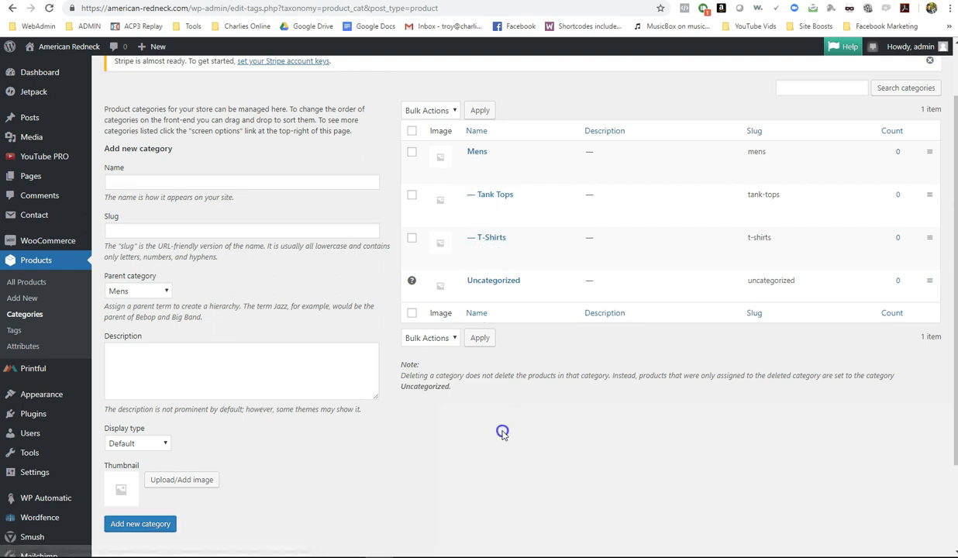
click(392, 482)
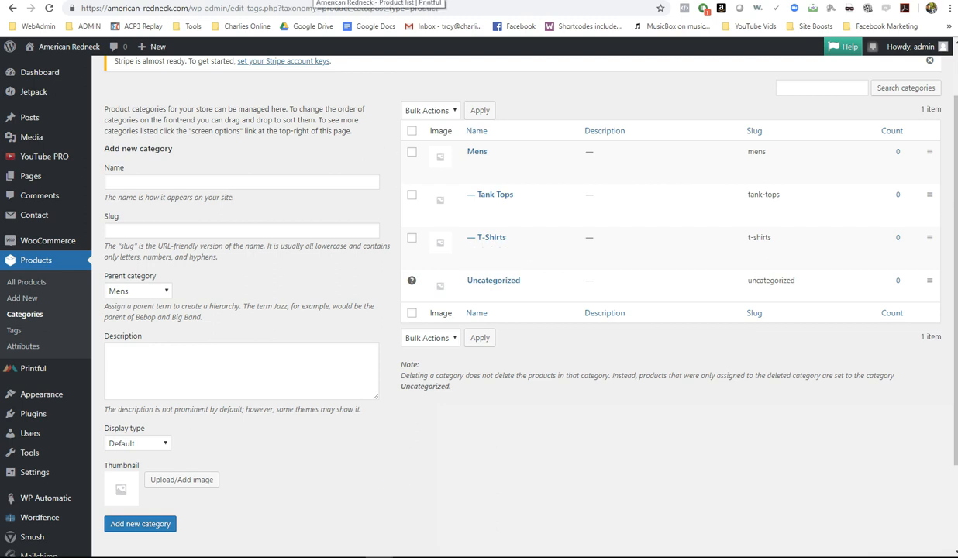
click(203, 0)
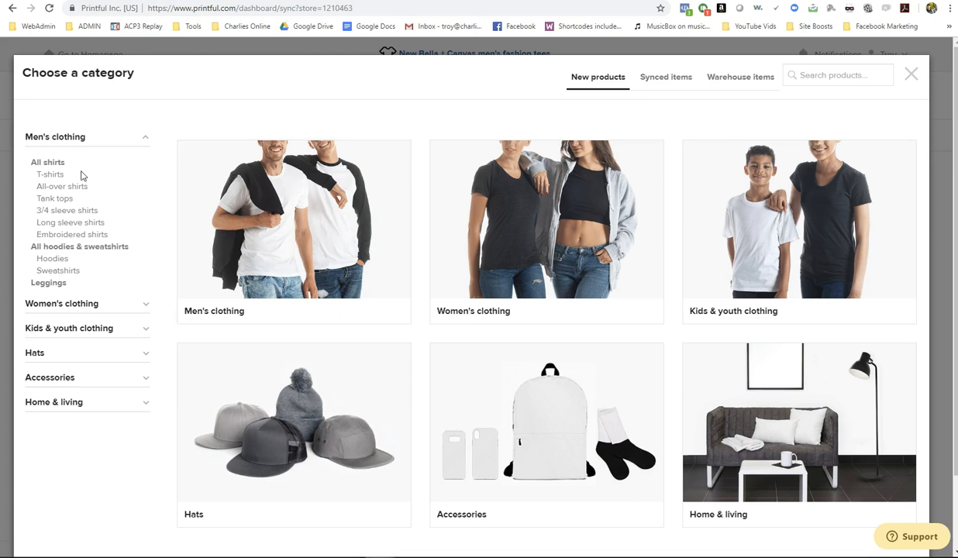
- Open Men's clothing > T-shirts and browse models like Bella + Canvas 3001 and Gildan 64000
click(49, 175)
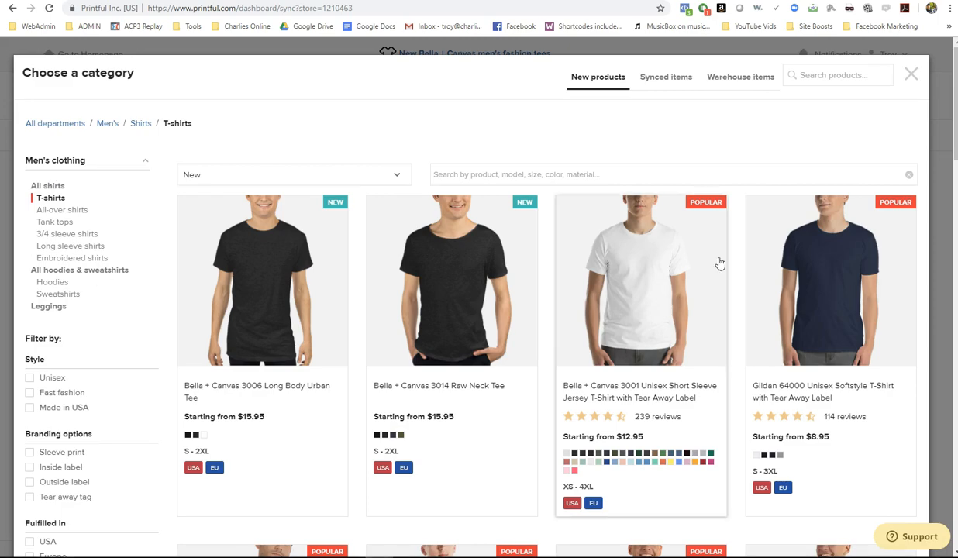
scroll(575, 270, down, 5)
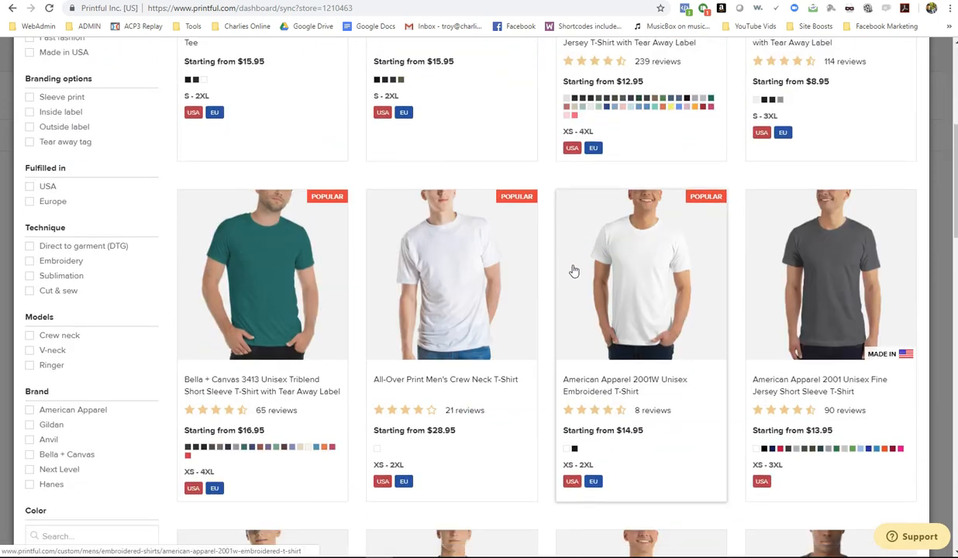
scroll(575, 270, down, 10)
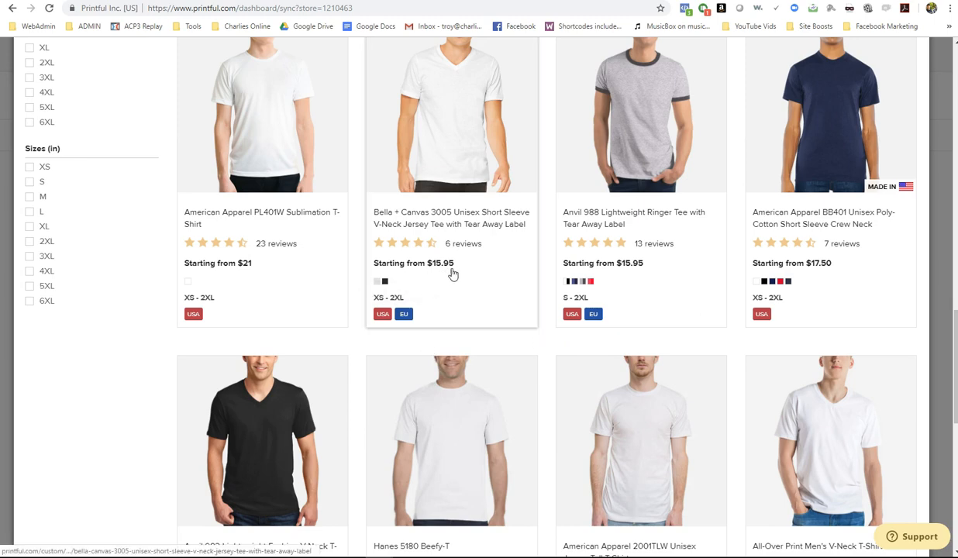
scroll(461, 278, up, 1)
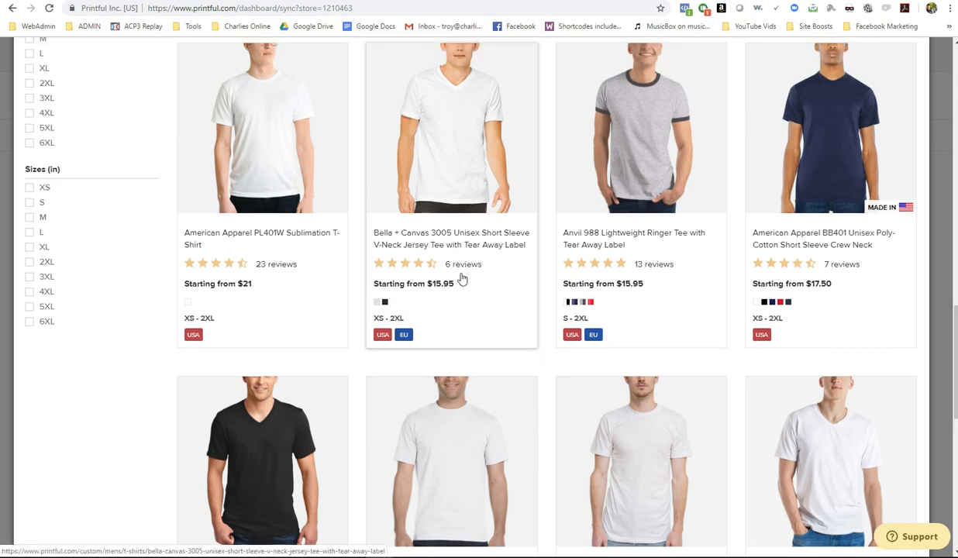
scroll(462, 279, up, 10)
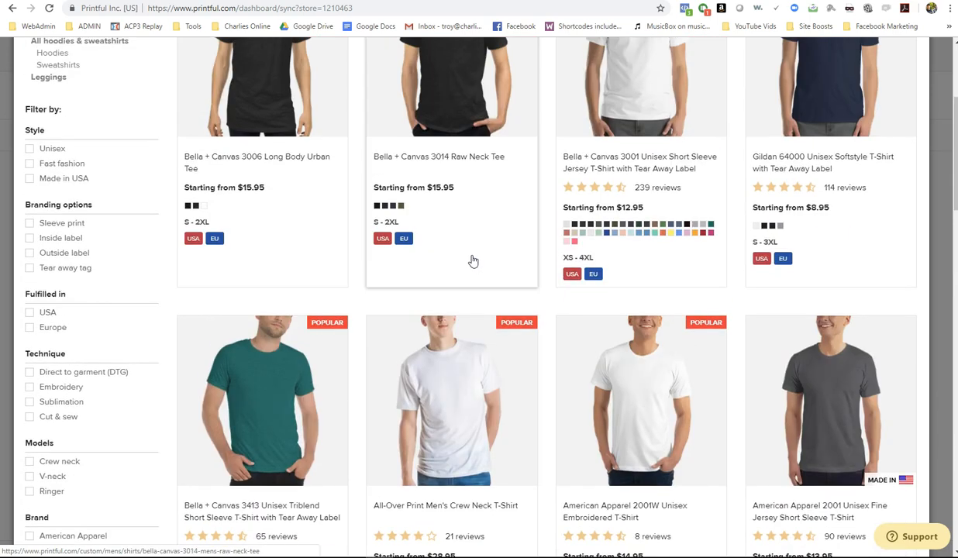
scroll(475, 262, up, 3)
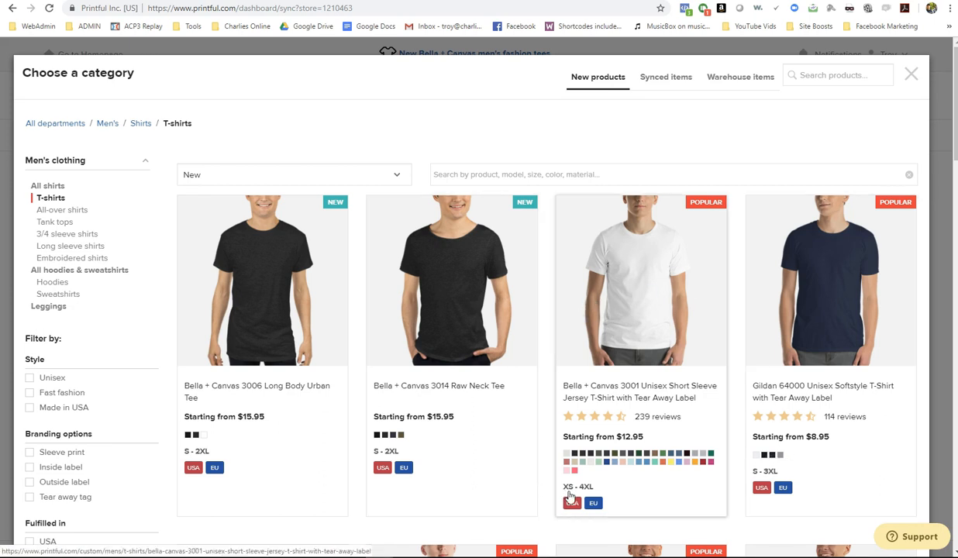
- Open Configure design for the Bella + Canvas 3001 tee, with DTG printing and all sizes selected
click(634, 301)
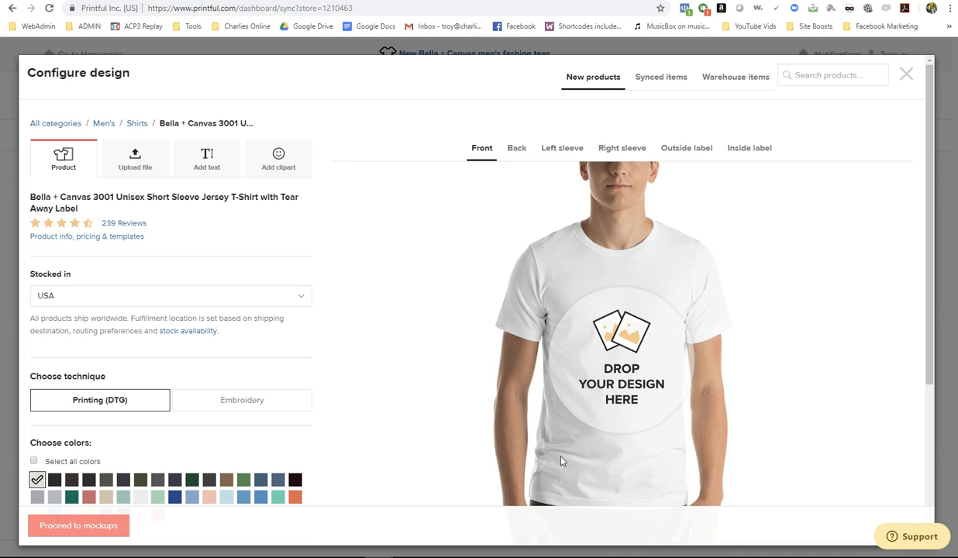
scroll(431, 378, down, 2)
scroll(431, 378, up, 2)
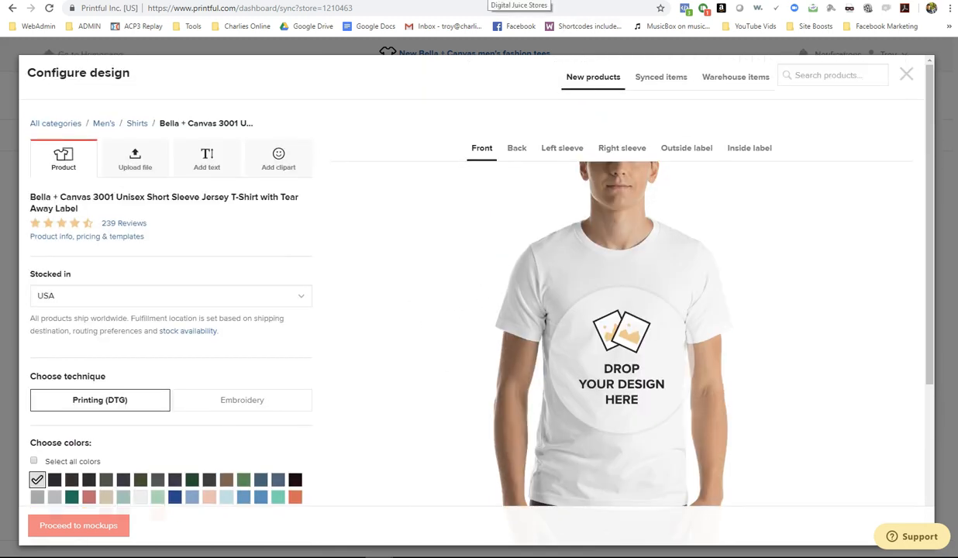
click(471, 1)
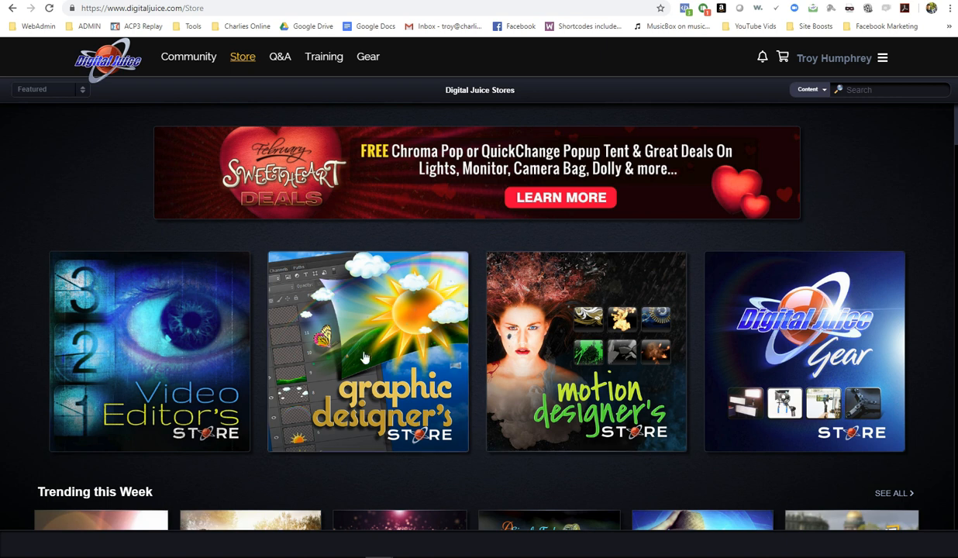
- Search Digital Juice for 'american flag', download the Honest Flag layered PSD and open it in Photoshop
click(500, 475)
click(866, 90)
text(american flag)
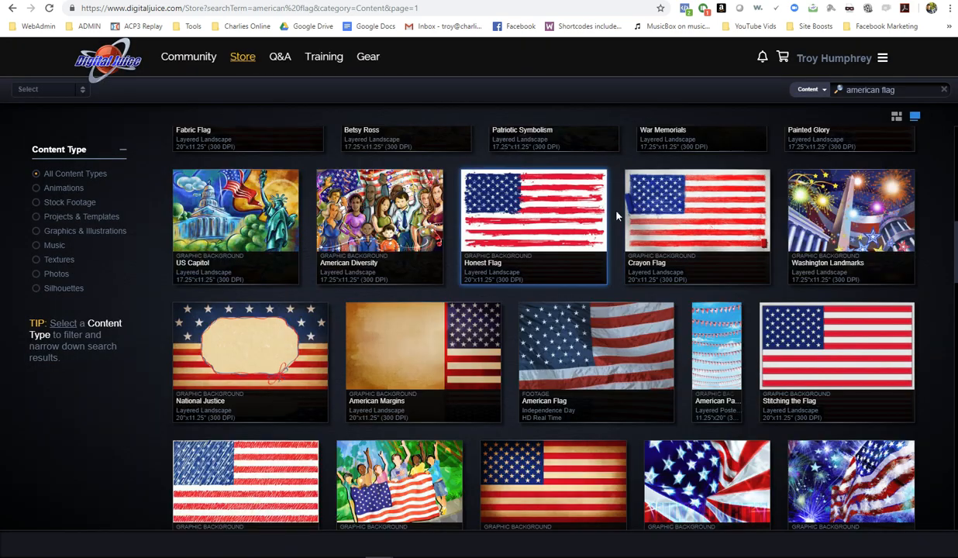
click(499, 220)
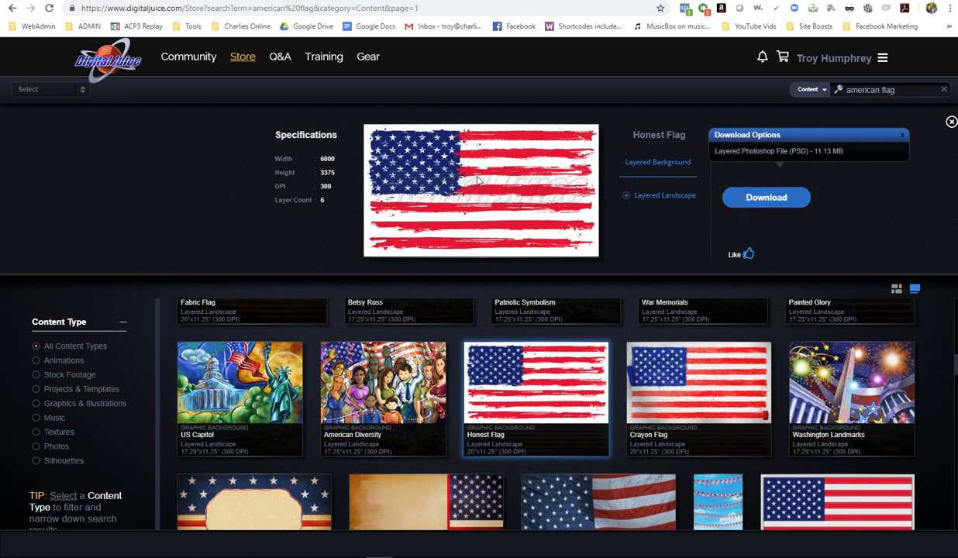
click(792, 153)
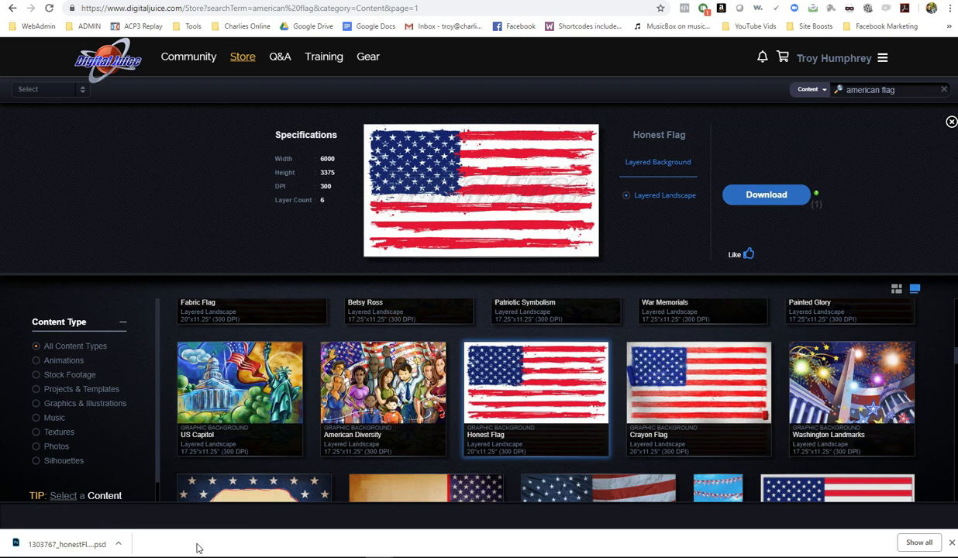
click(83, 545)
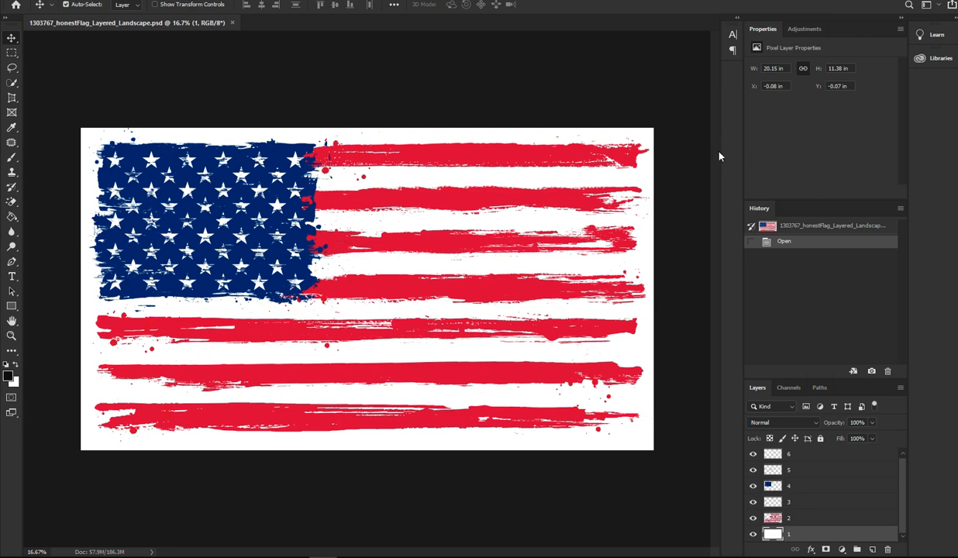
- Export the Honest Flag image as a full-size 6000 x 3375 px JPG via Export As
click(339, 82)
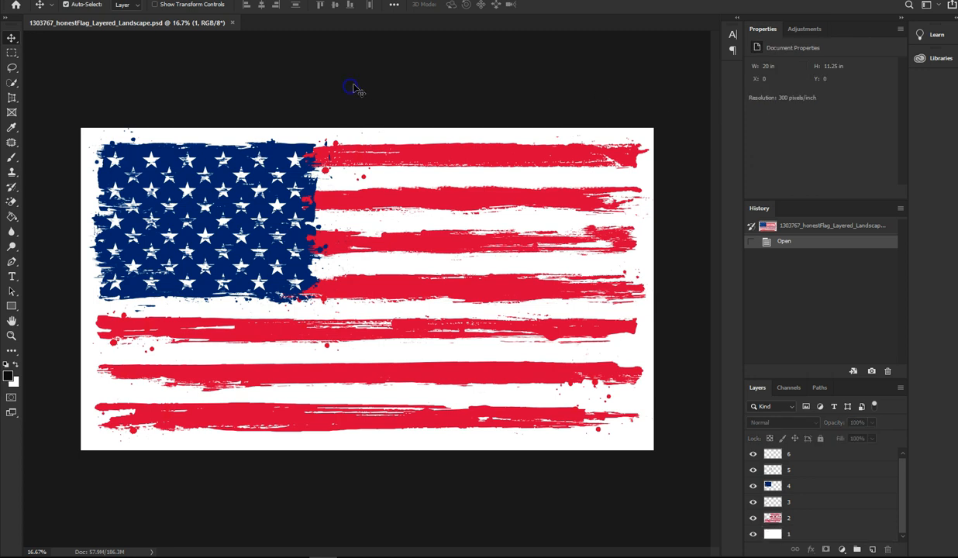
key(alt+f)
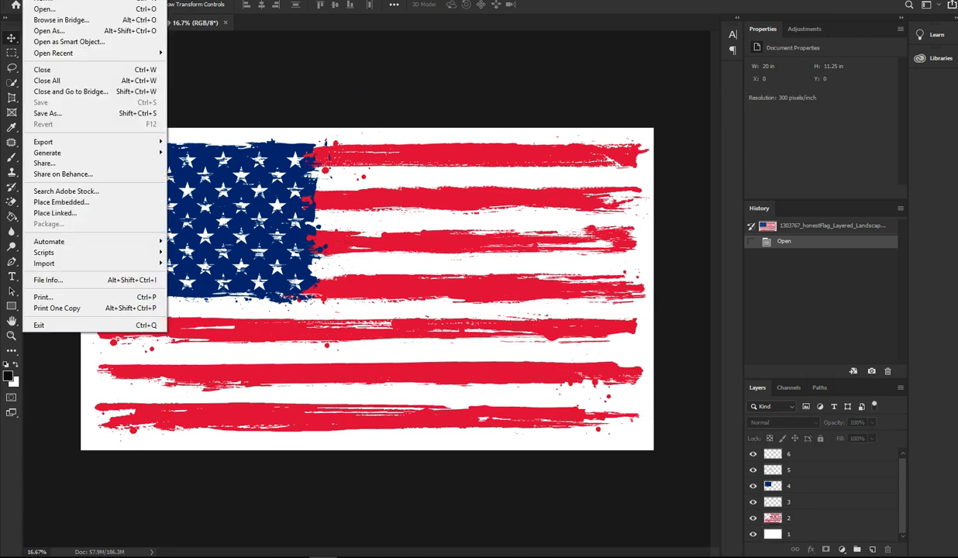
click(63, 141)
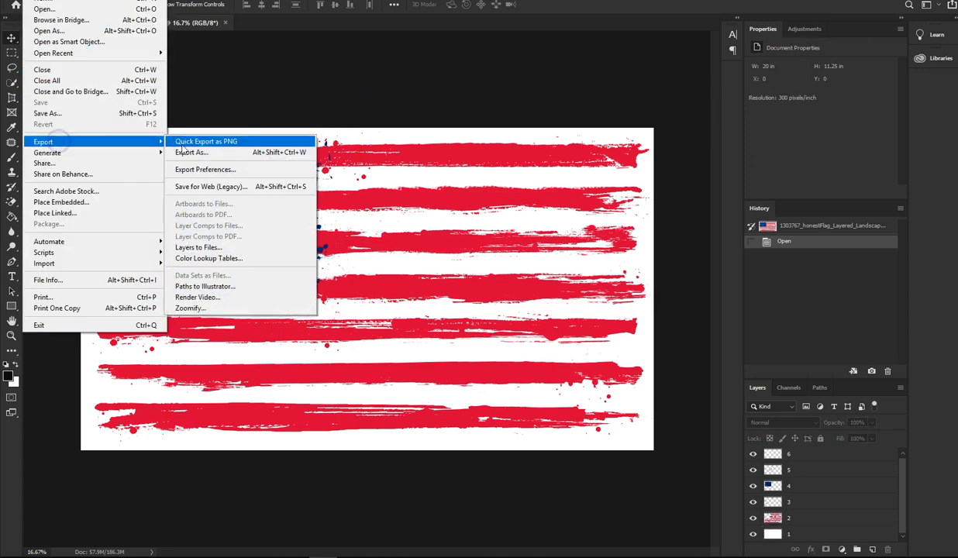
click(186, 152)
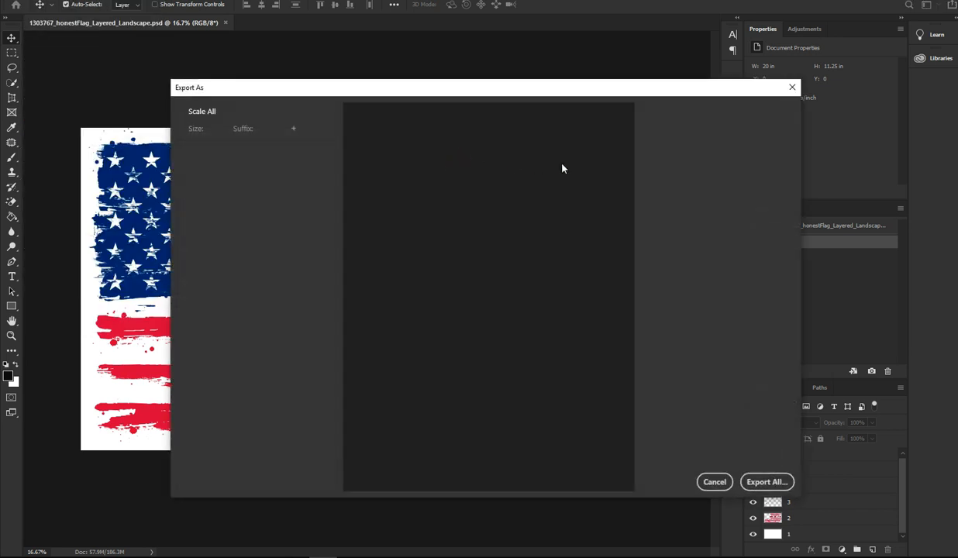
click(739, 132)
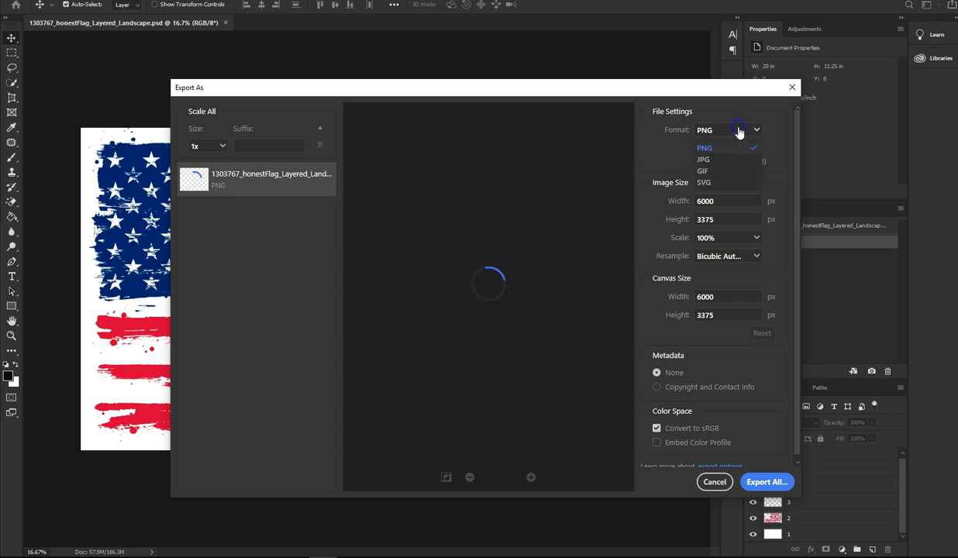
click(716, 161)
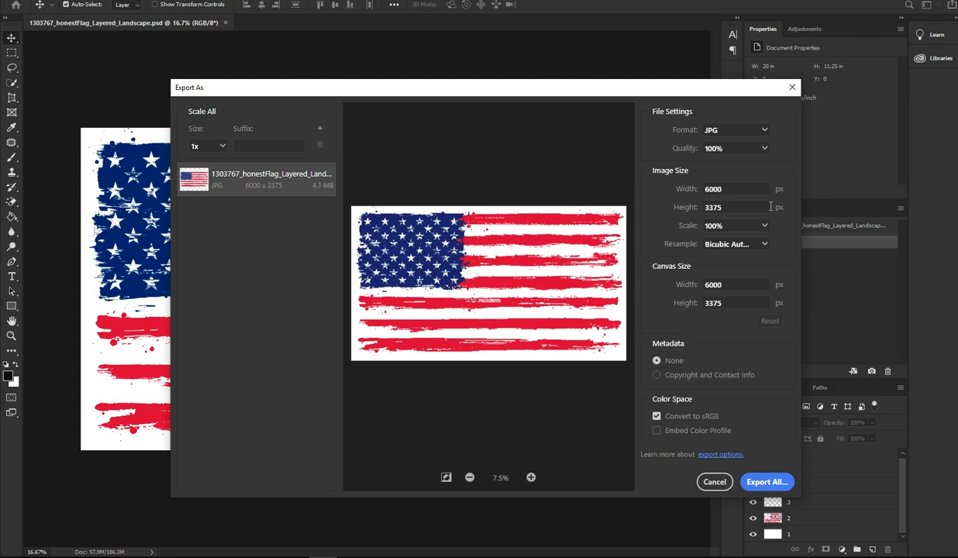
click(756, 481)
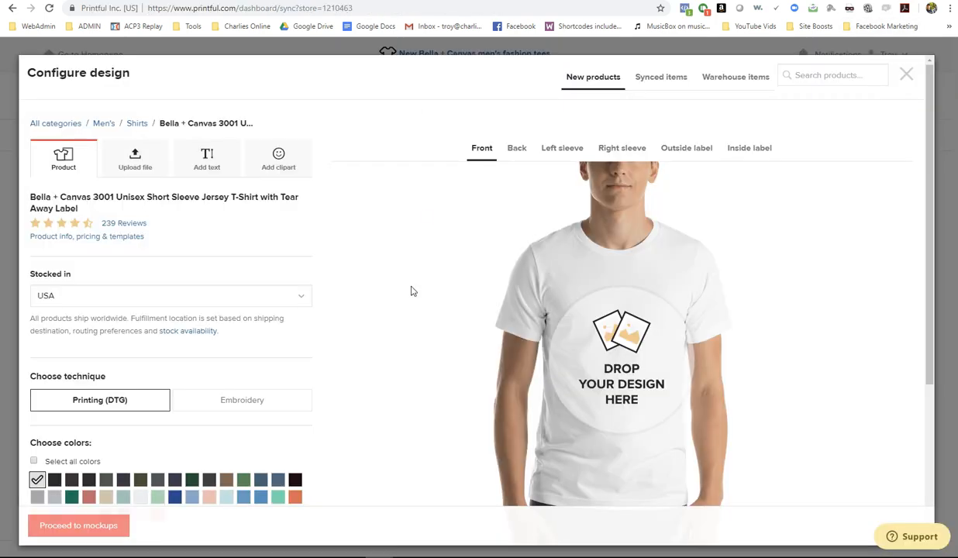
- Open the file library's My files view and select the American Redneck store
click(137, 166)
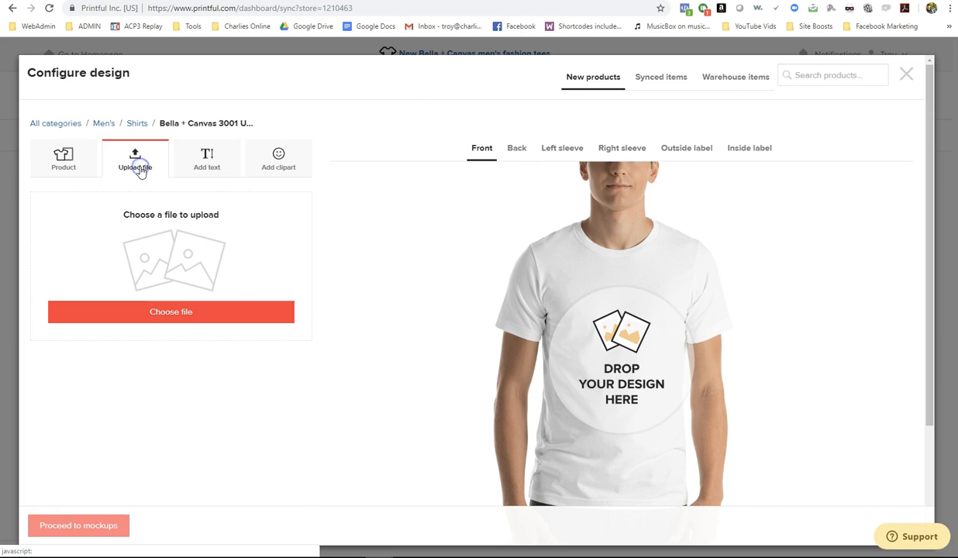
click(187, 313)
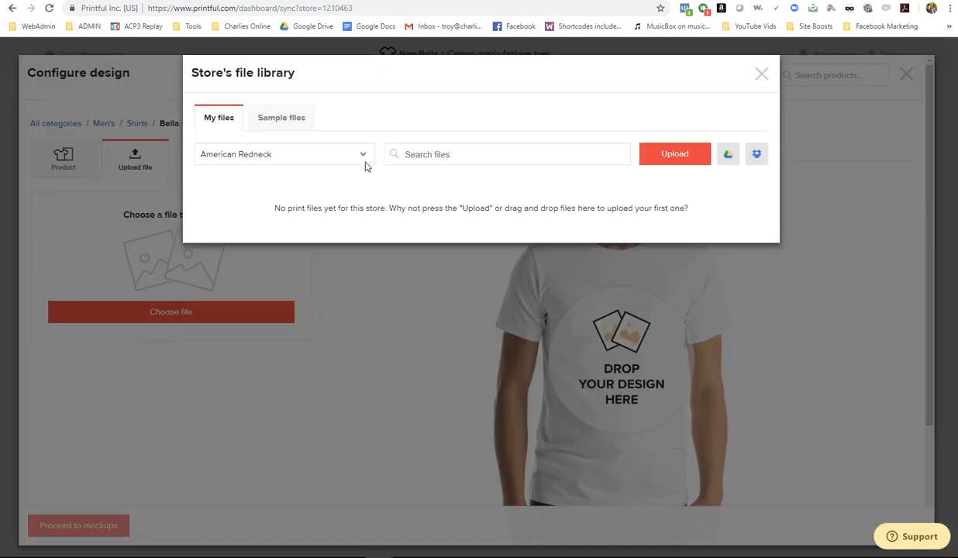
click(268, 120)
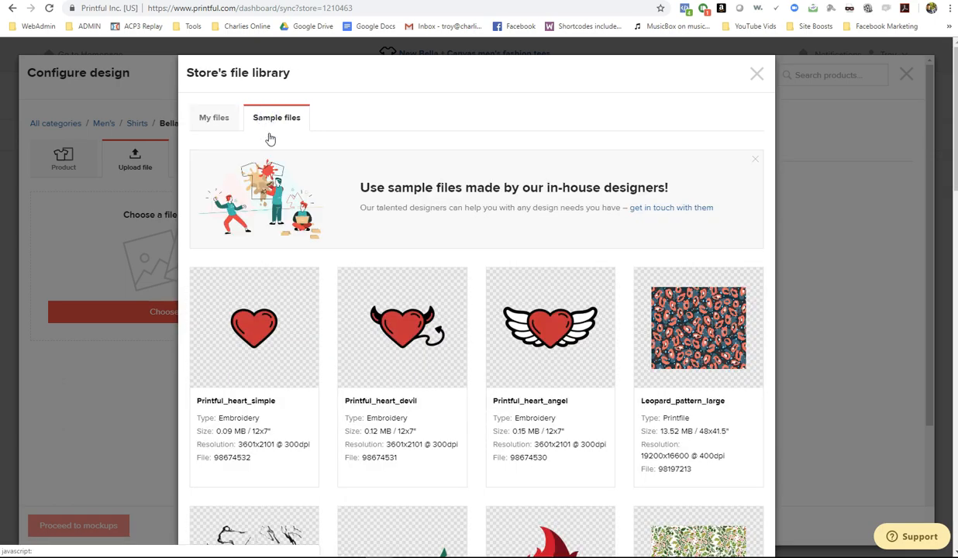
scroll(425, 296, down, 5)
scroll(330, 208, up, 5)
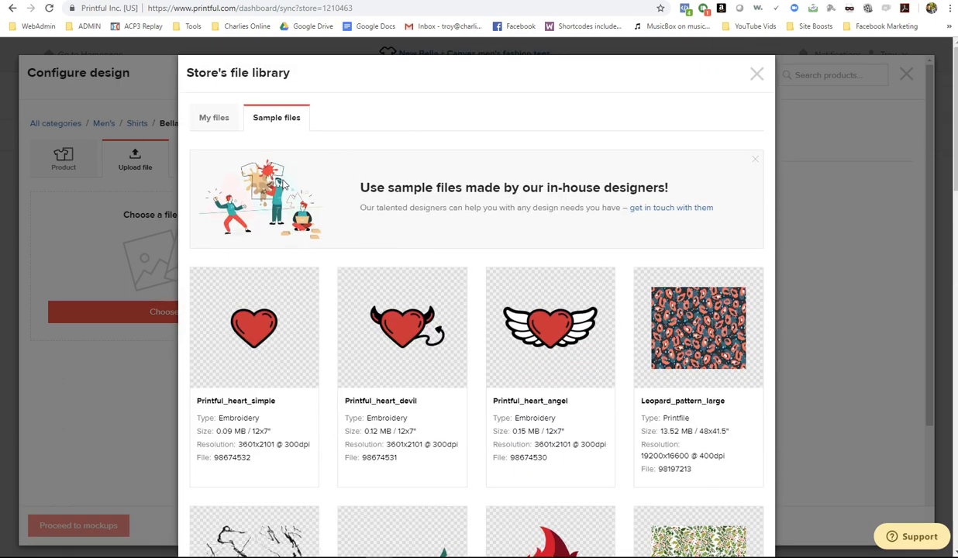
scroll(286, 219, down, 3)
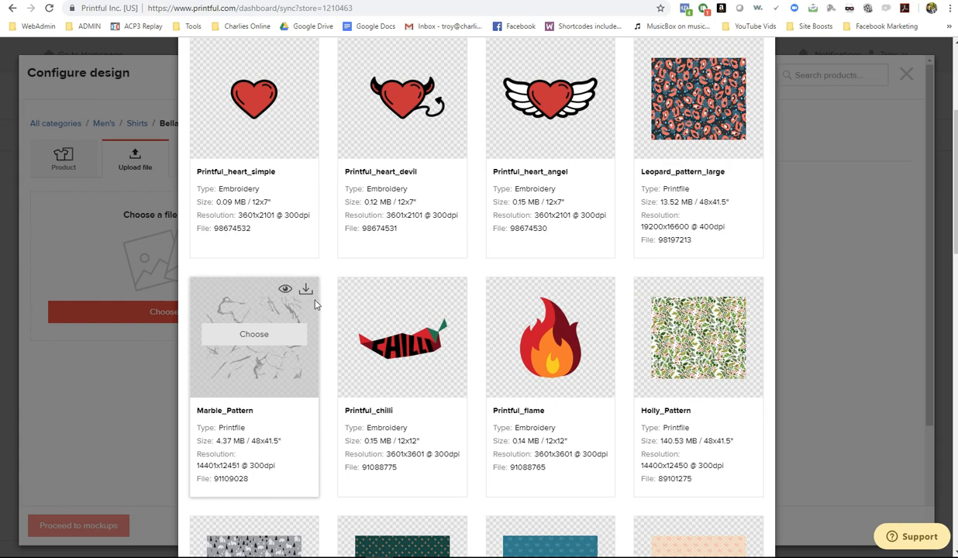
scroll(310, 291, down, 3)
scroll(320, 301, down, 3)
scroll(379, 314, up, 9)
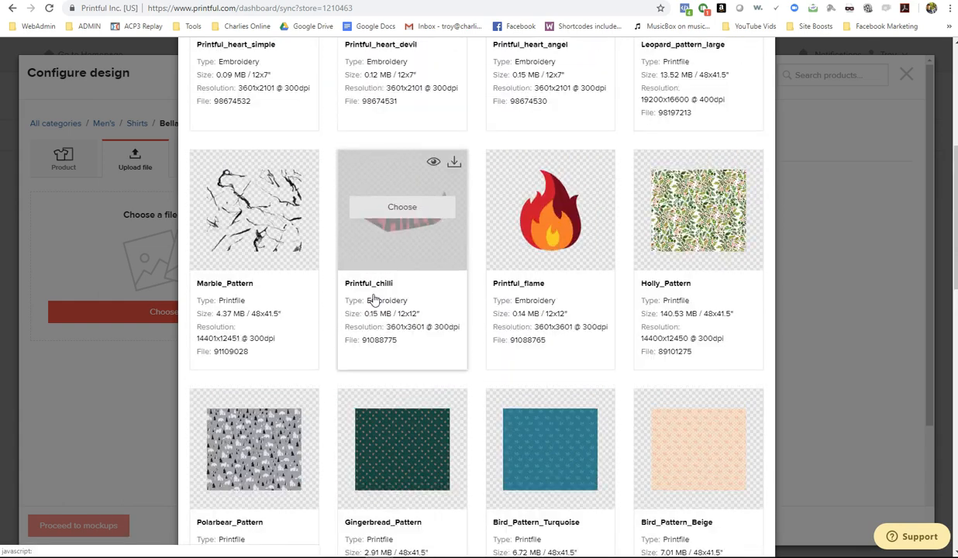
click(214, 120)
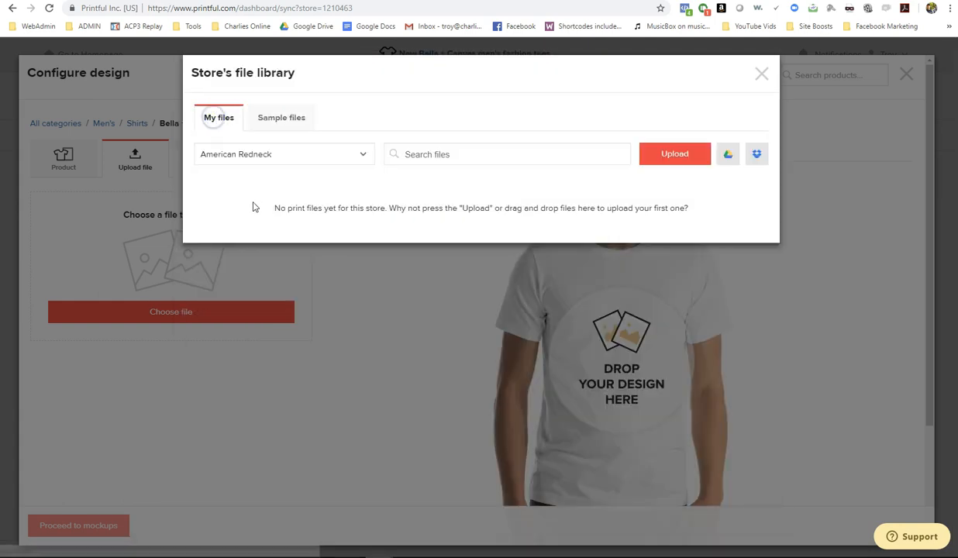
click(242, 154)
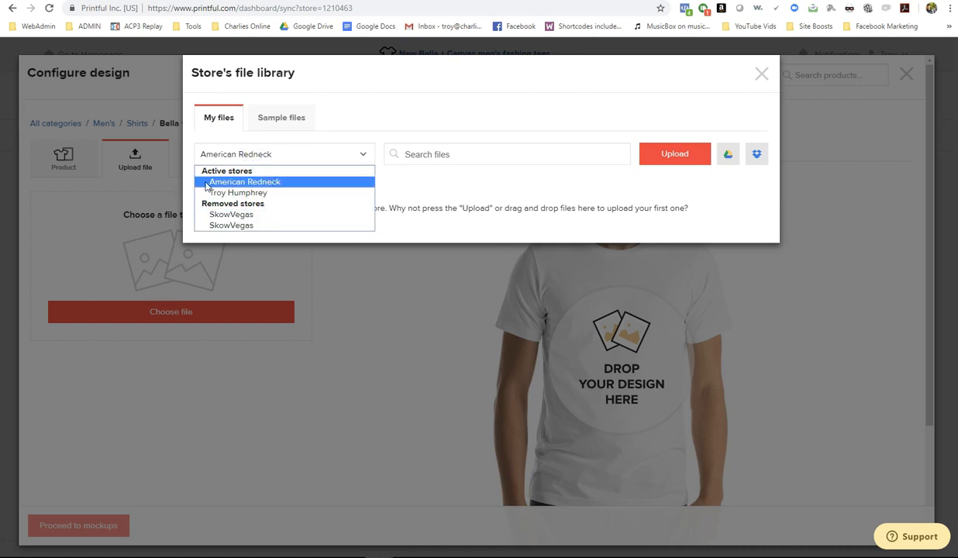
click(279, 182)
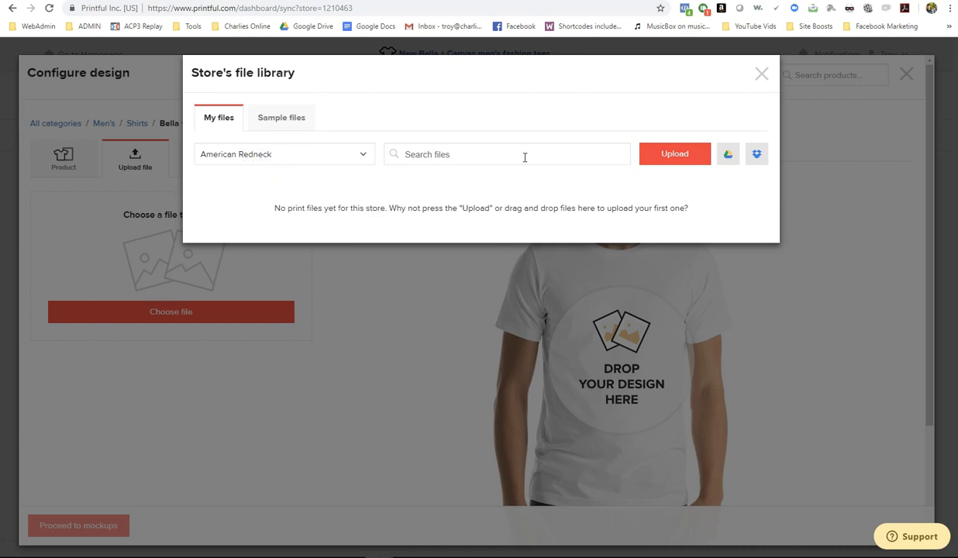
- Upload 1303767_honestFlag_Layered_Landscape from the American Redneck folder
click(469, 155)
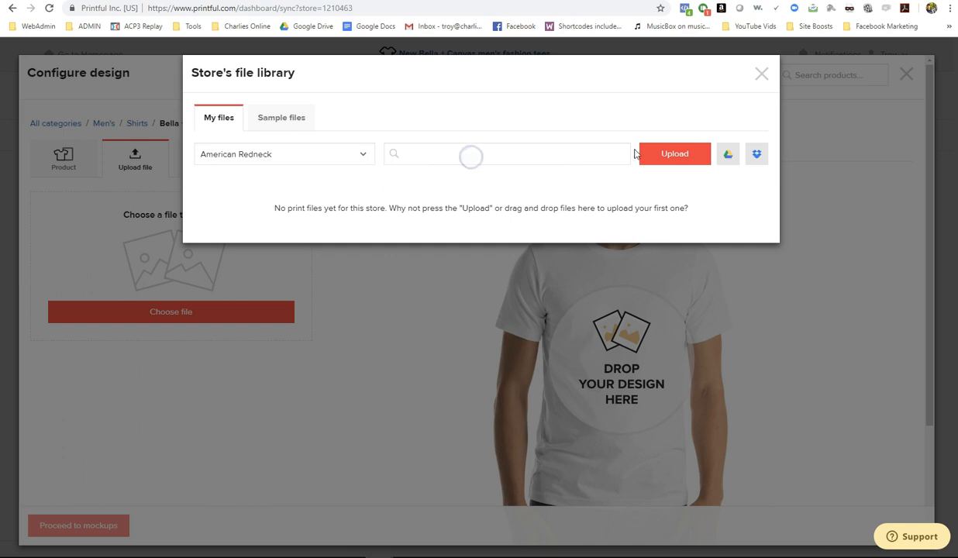
click(686, 155)
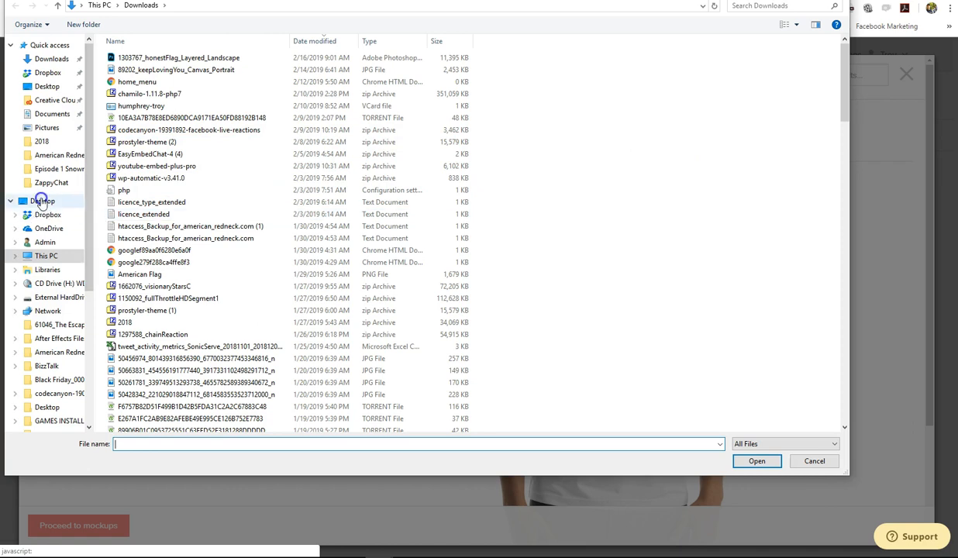
click(60, 352)
click(179, 130)
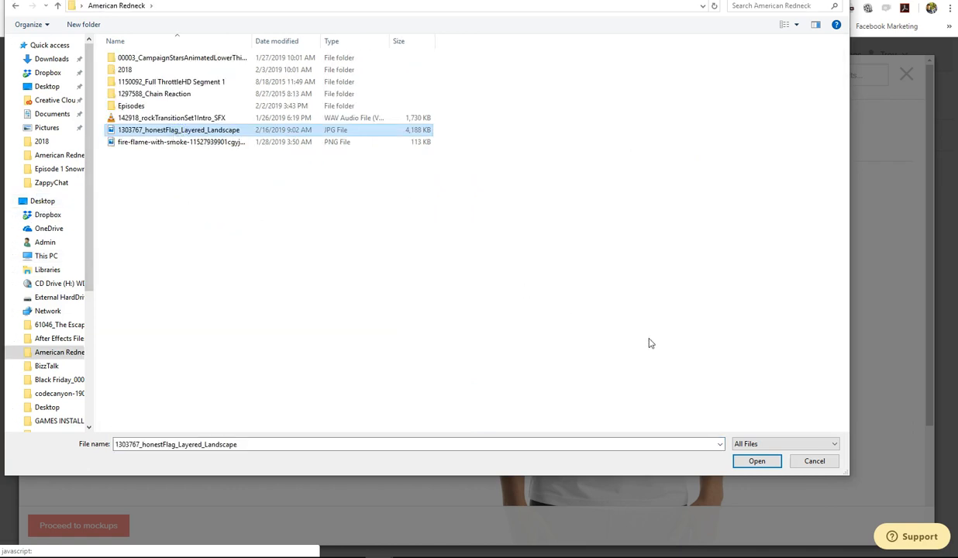
click(761, 461)
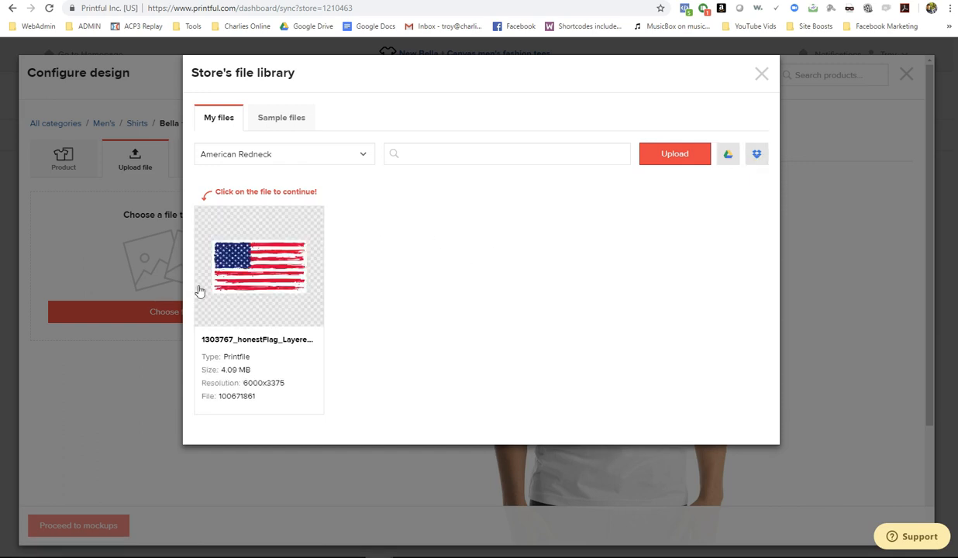
- Place the uploaded flag file on the T-shirt front and size it across the upper chest
mouse_move(283, 275)
click(254, 264)
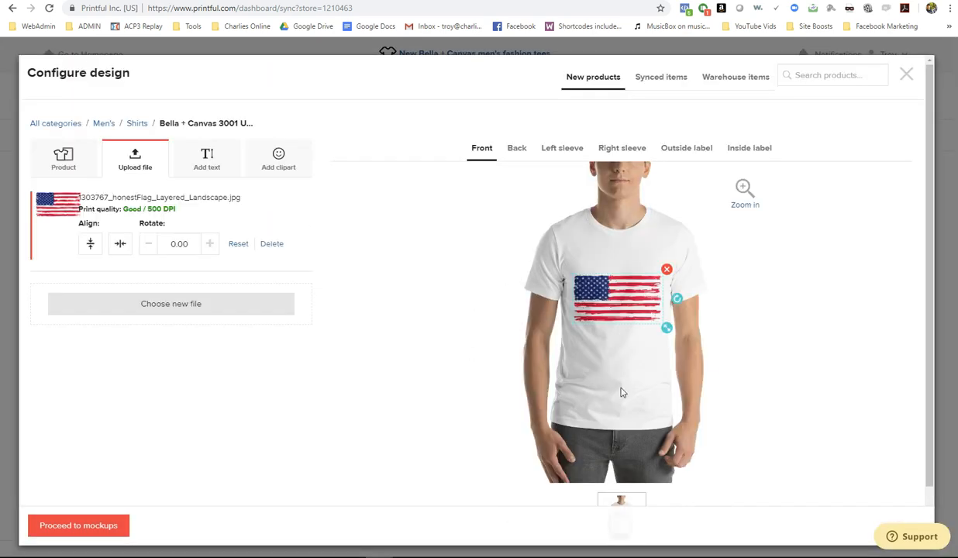
drag(630, 309, 631, 276)
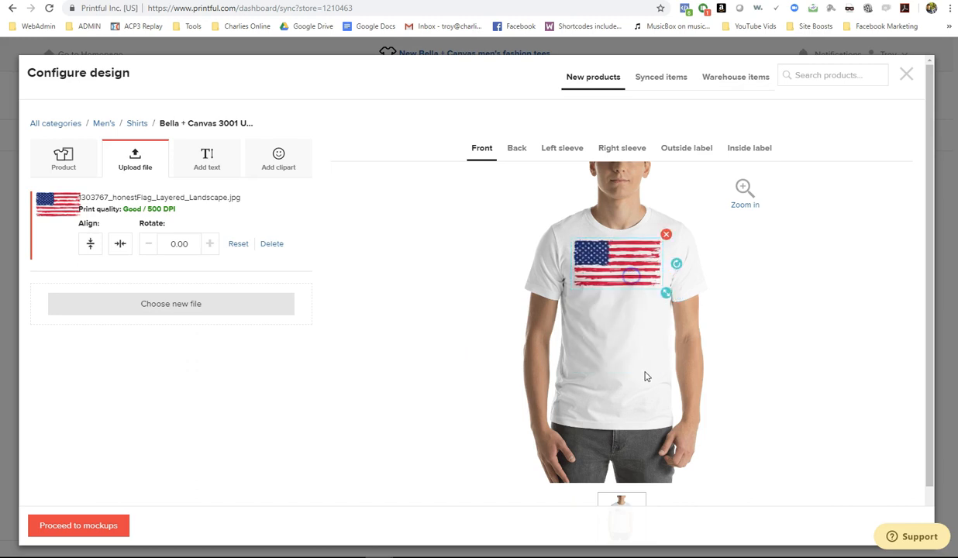
click(728, 322)
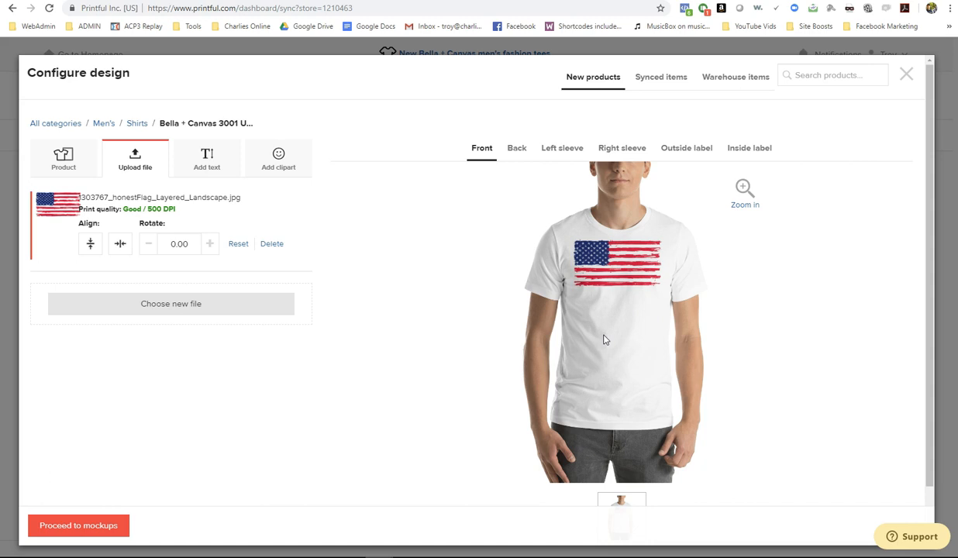
drag(618, 258, 632, 279)
drag(666, 308, 803, 381)
drag(636, 311, 674, 320)
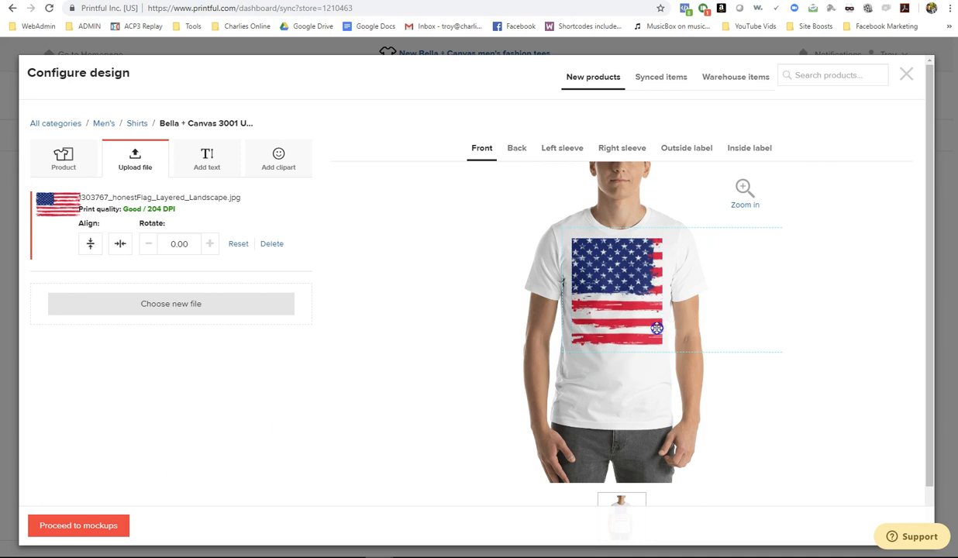
click(643, 326)
drag(772, 354, 680, 306)
mouse_move(622, 302)
mouse_down()
mouse_move(595, 286)
mouse_move(608, 300)
mouse_up()
drag(712, 325, 616, 297)
drag(669, 314, 691, 266)
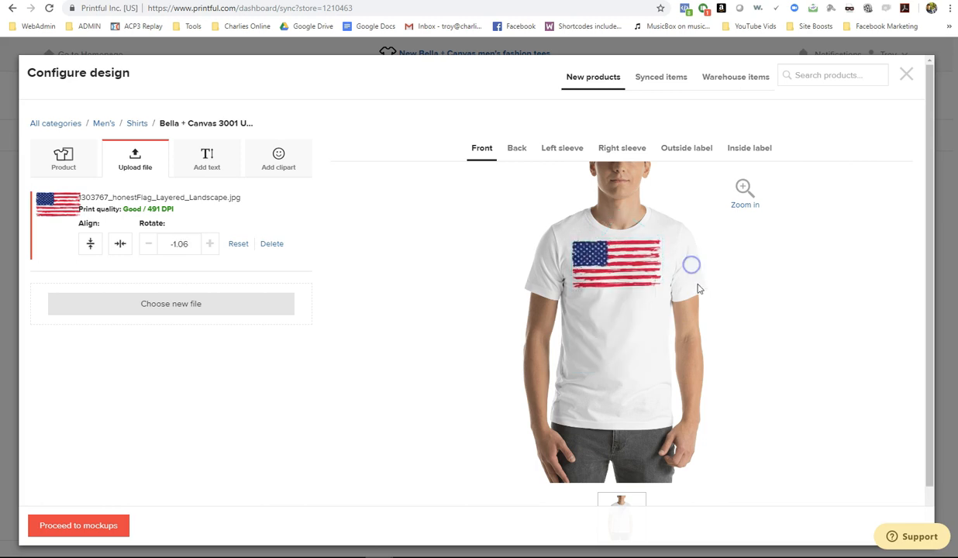
- Fine-tune the flag's size and position and tilt it to -0.50 degrees
click(604, 263)
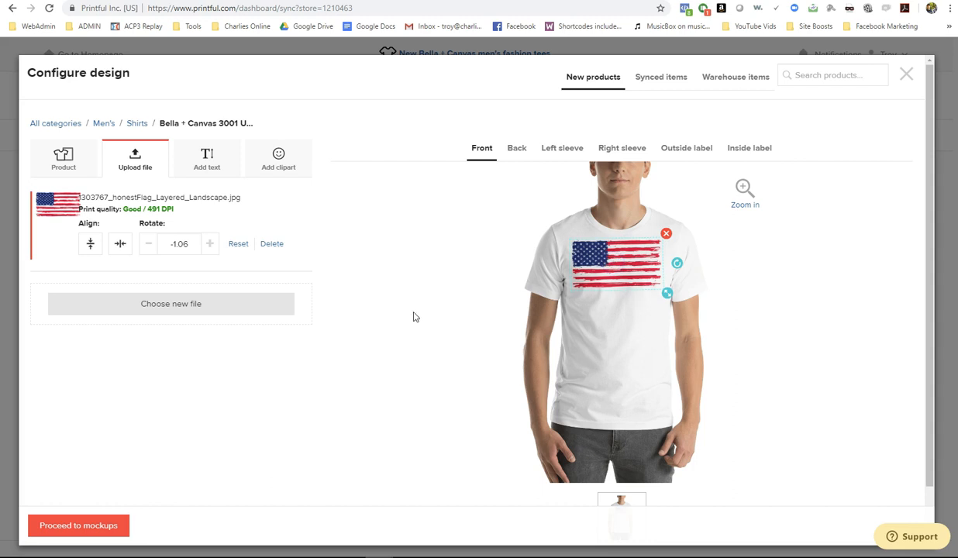
click(292, 402)
click(610, 266)
drag(672, 294, 626, 290)
drag(675, 266, 674, 266)
click(443, 312)
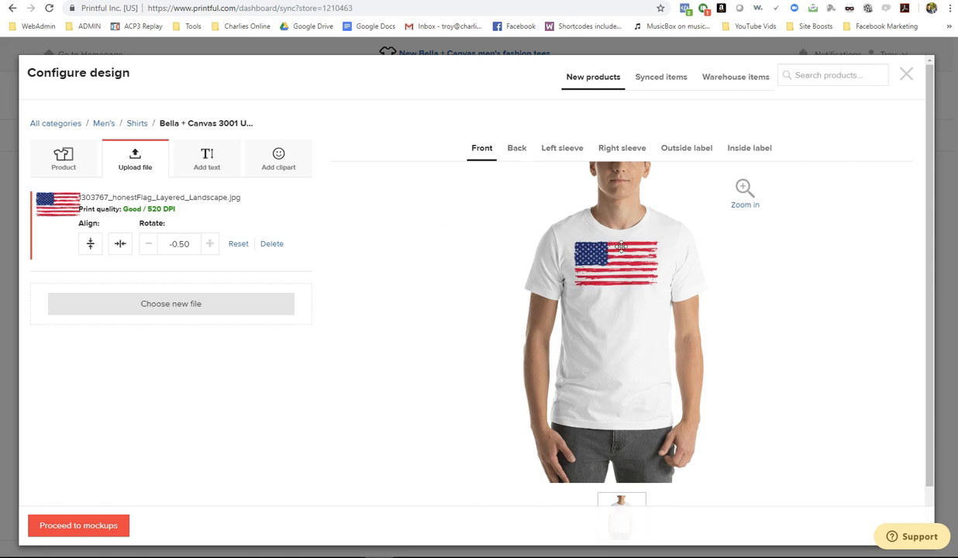
drag(607, 257, 607, 258)
click(512, 154)
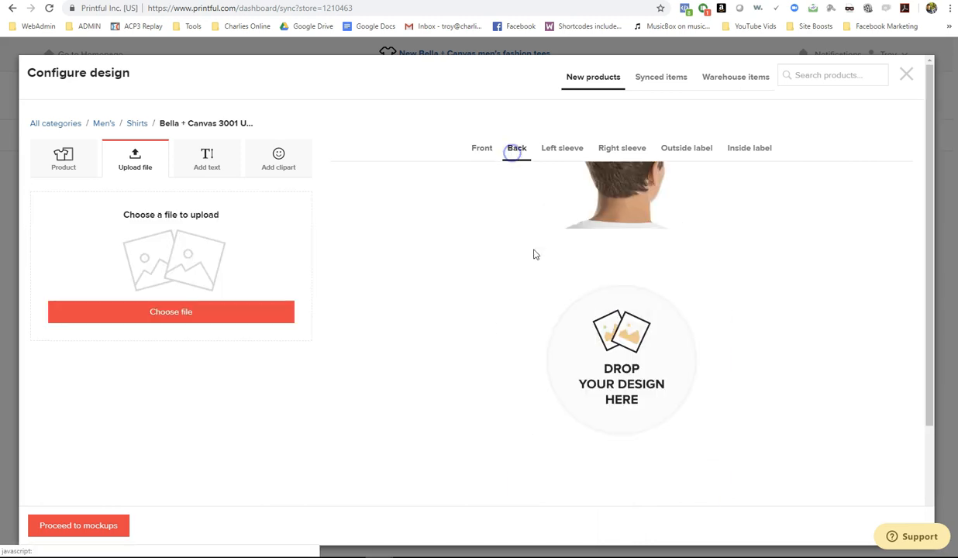
click(575, 153)
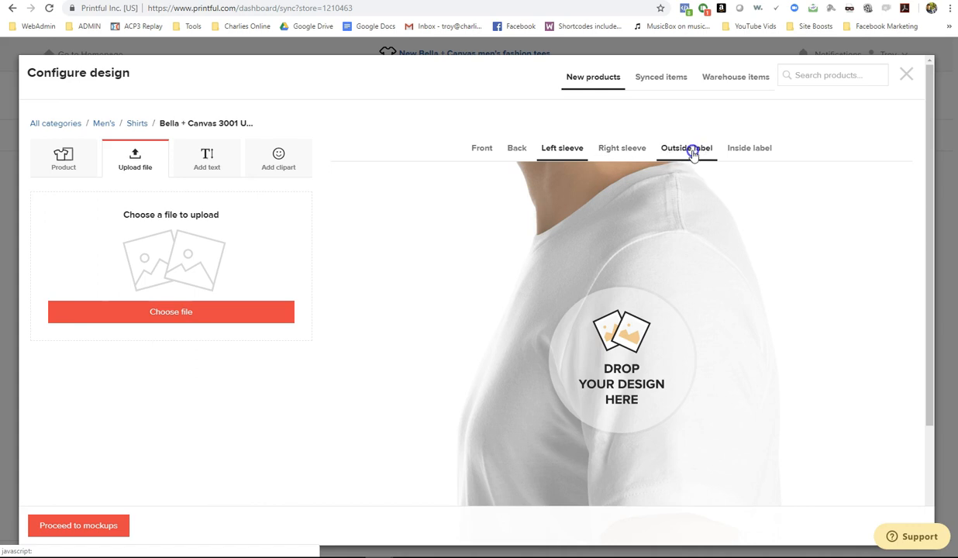
click(687, 152)
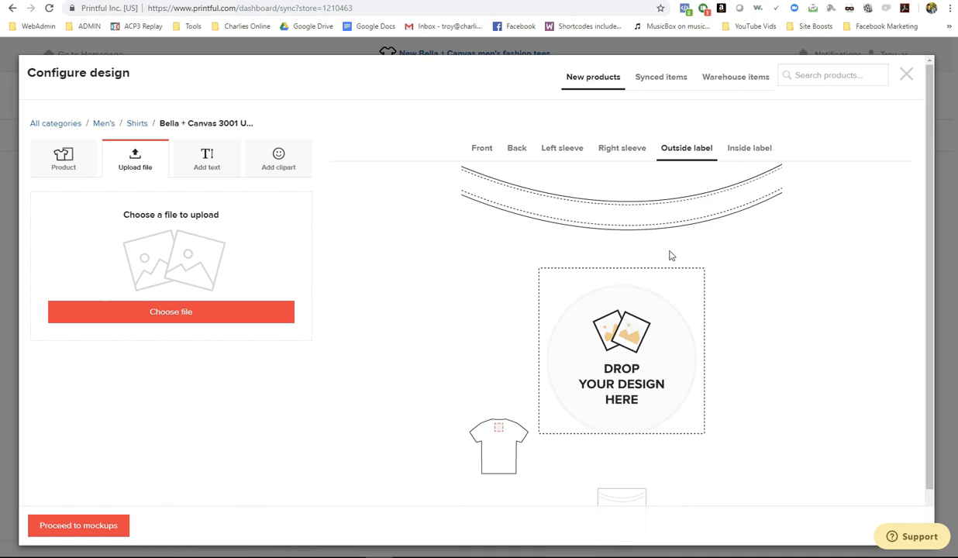
click(741, 147)
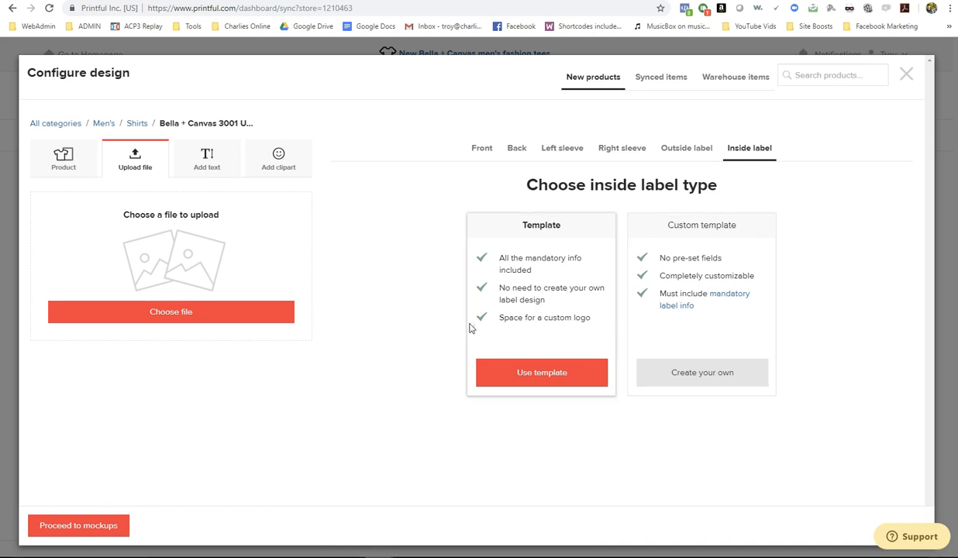
click(482, 148)
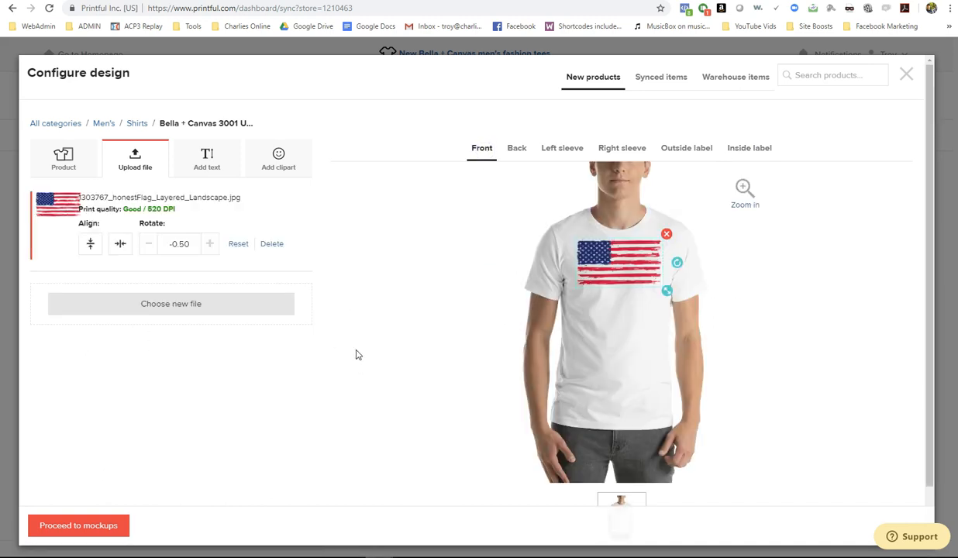
click(209, 162)
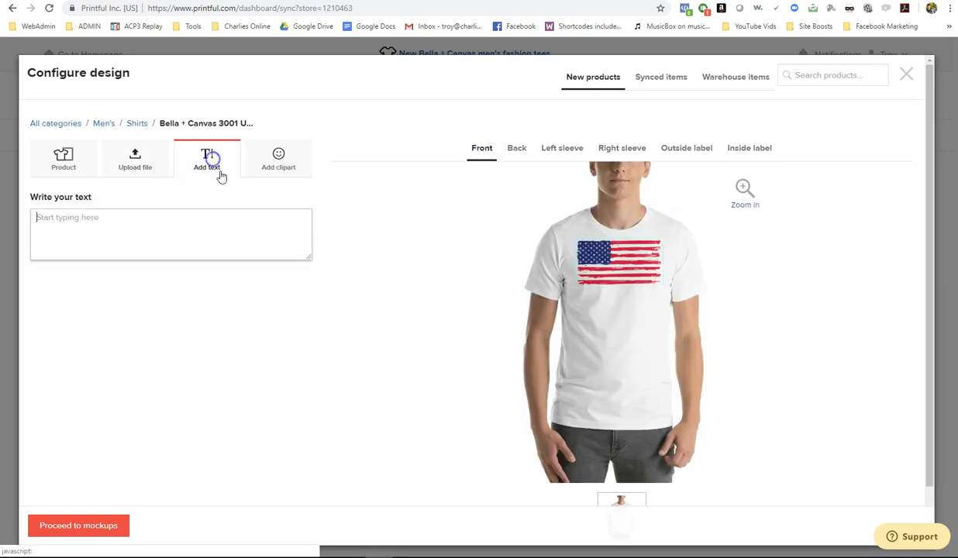
click(263, 151)
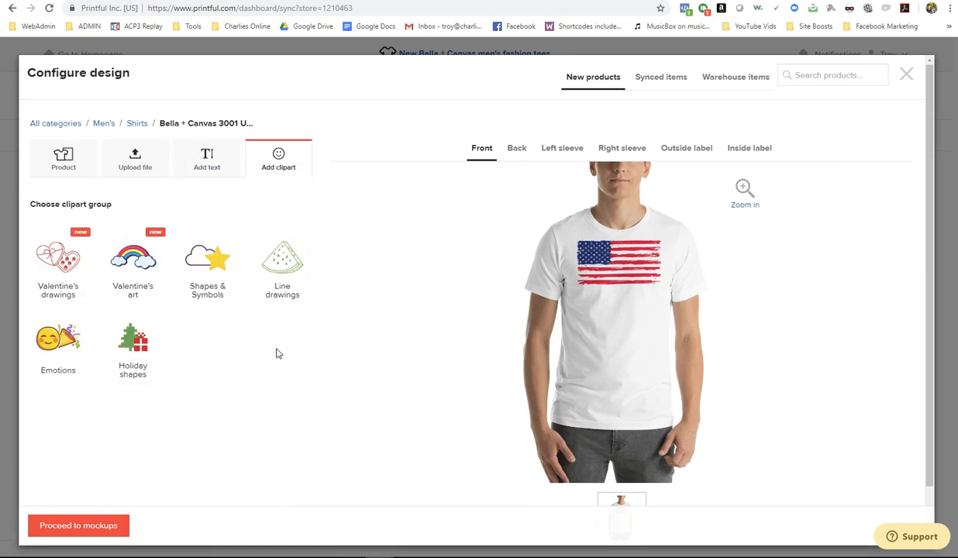
click(159, 172)
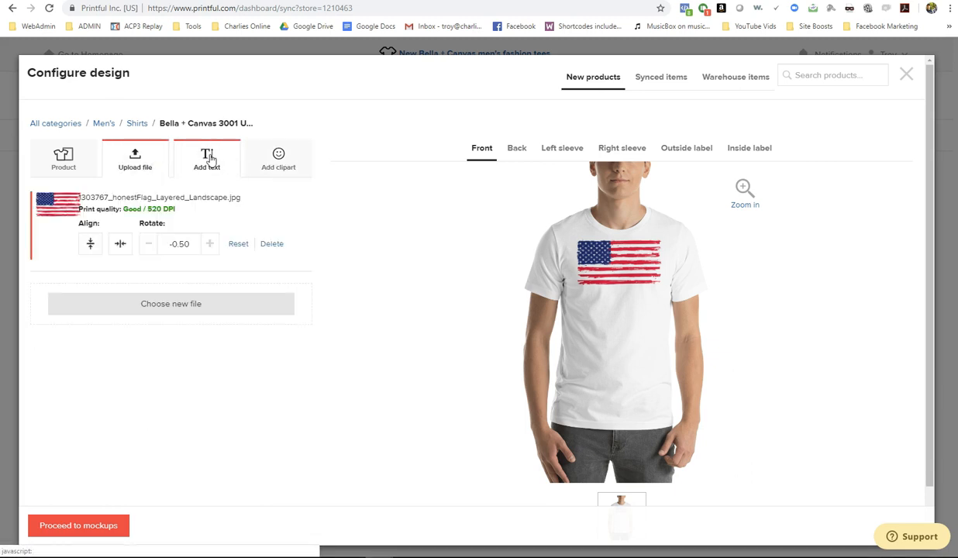
scroll(314, 281, down, 2)
scroll(497, 294, up, 2)
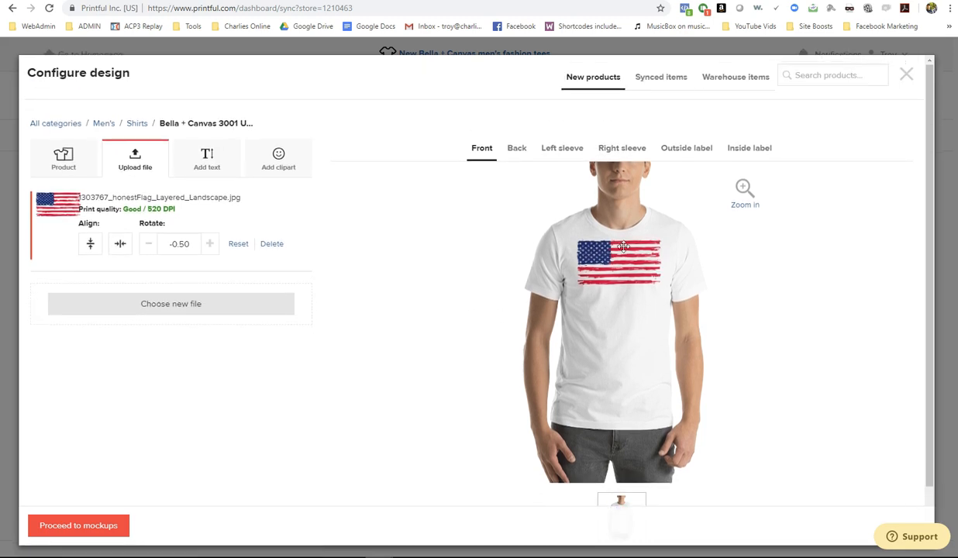
- Keep the Men's mockup in JPG as the main image and continue to the description
click(97, 525)
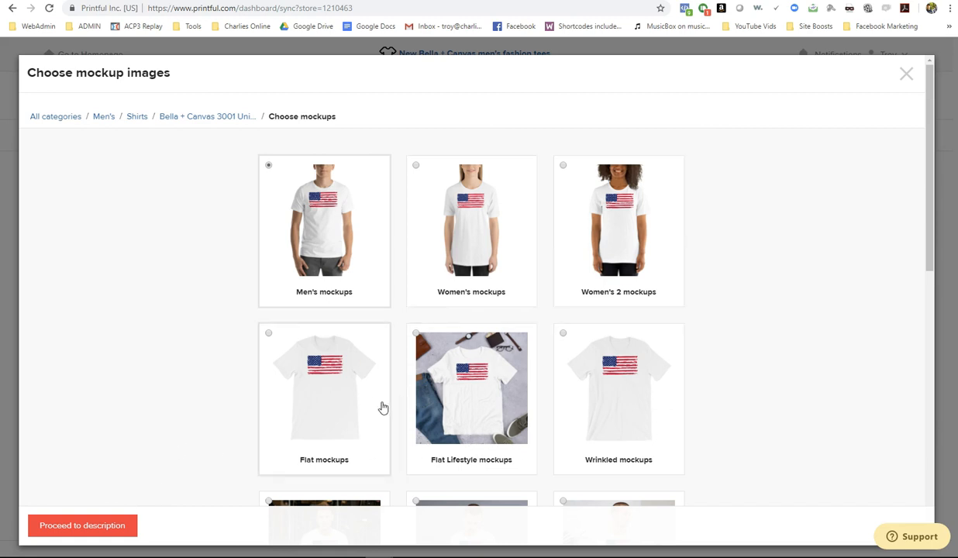
scroll(385, 399, down, 5)
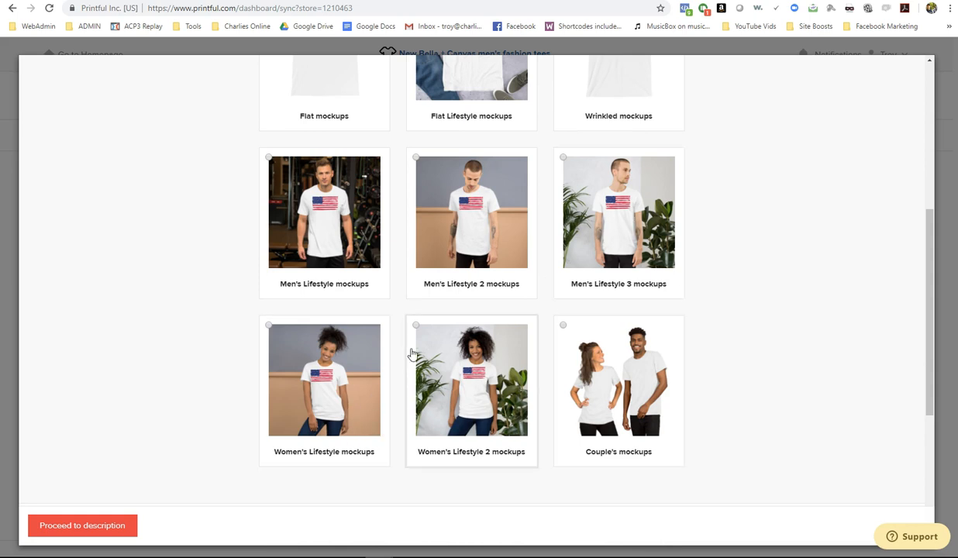
scroll(465, 376, down, 4)
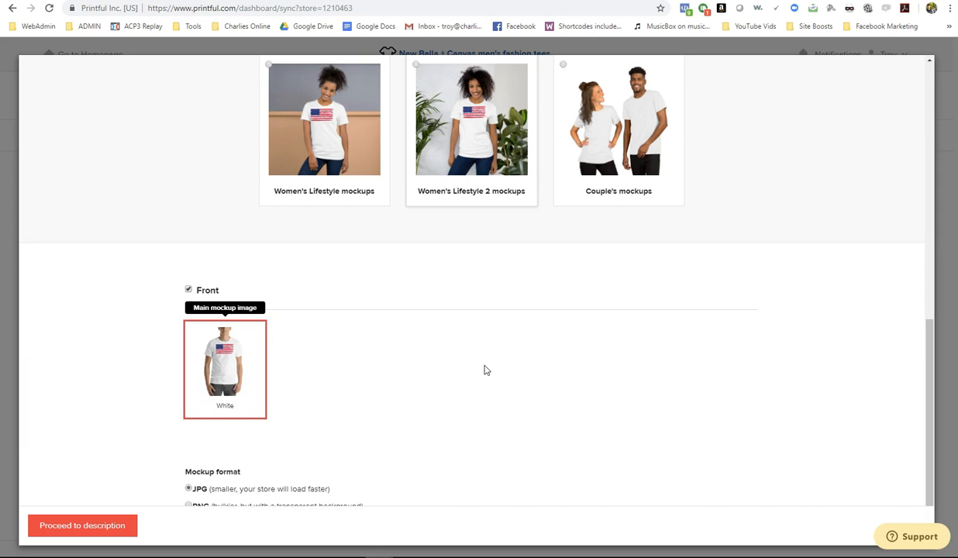
scroll(486, 370, up, 9)
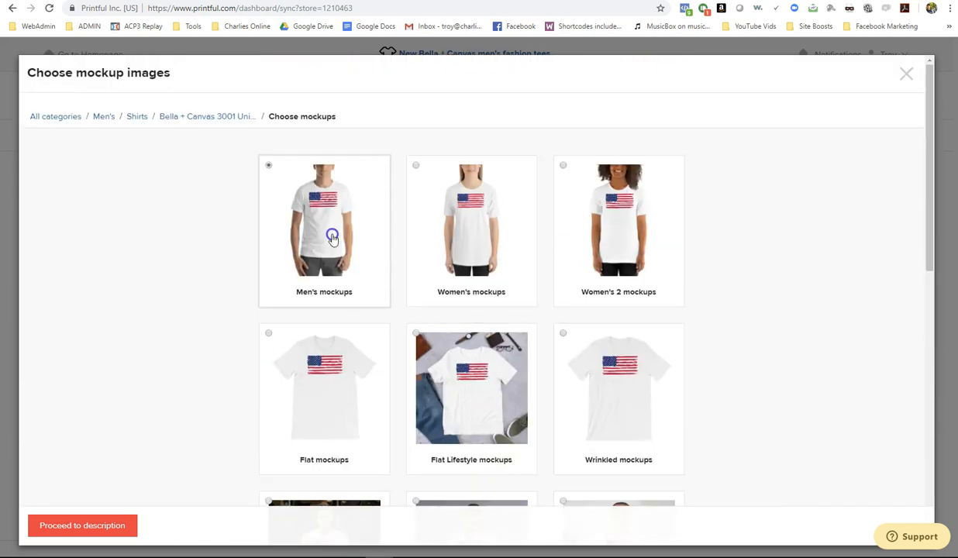
scroll(244, 257, down, 6)
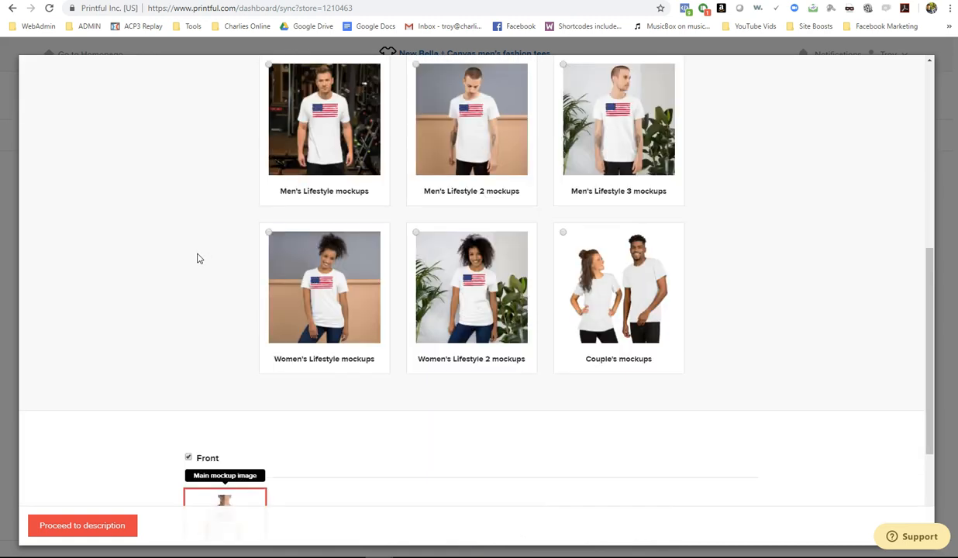
scroll(197, 258, down, 3)
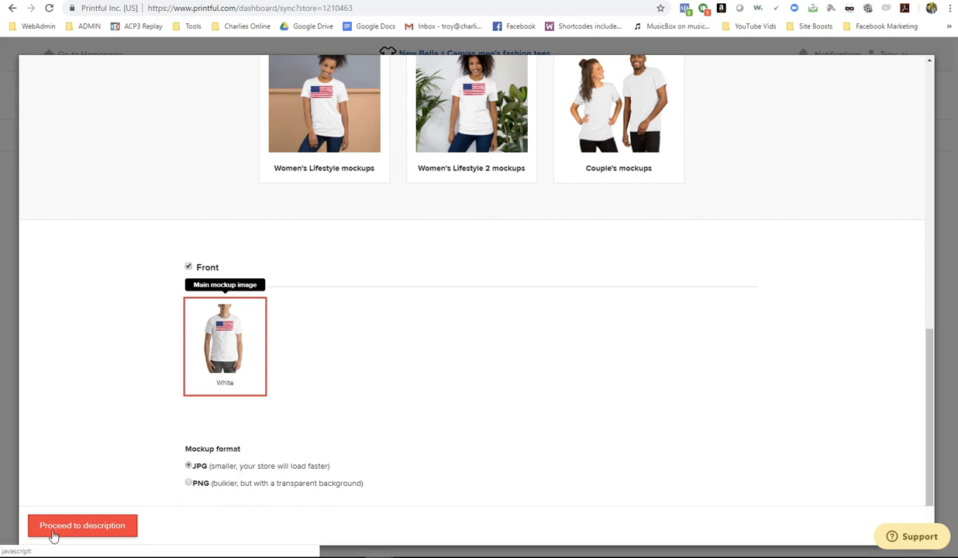
click(78, 531)
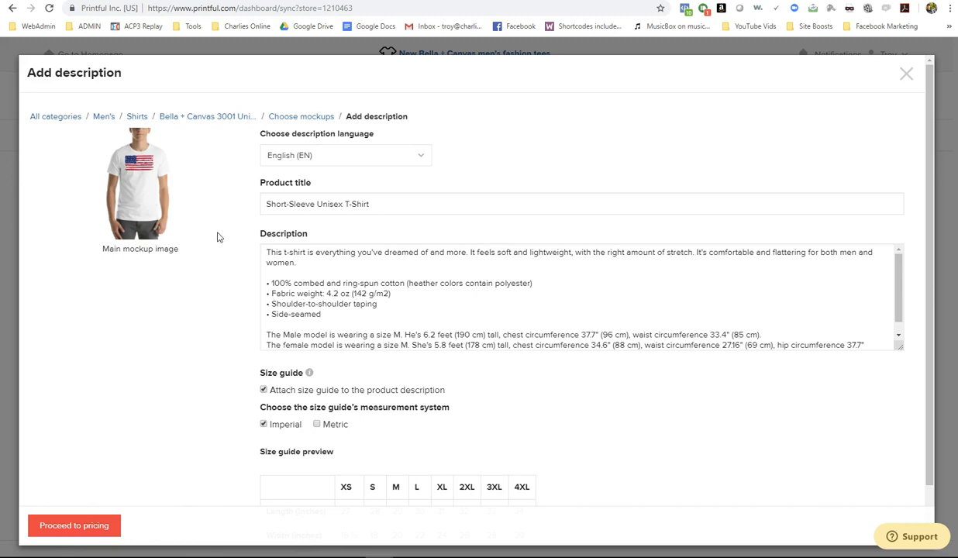
- Prefix the title with 'American Flag' to read 'American Flag Short-Sleeve Unisex T-Shirt', then continue to pricing
scroll(375, 304, down, 1)
scroll(378, 304, up, 1)
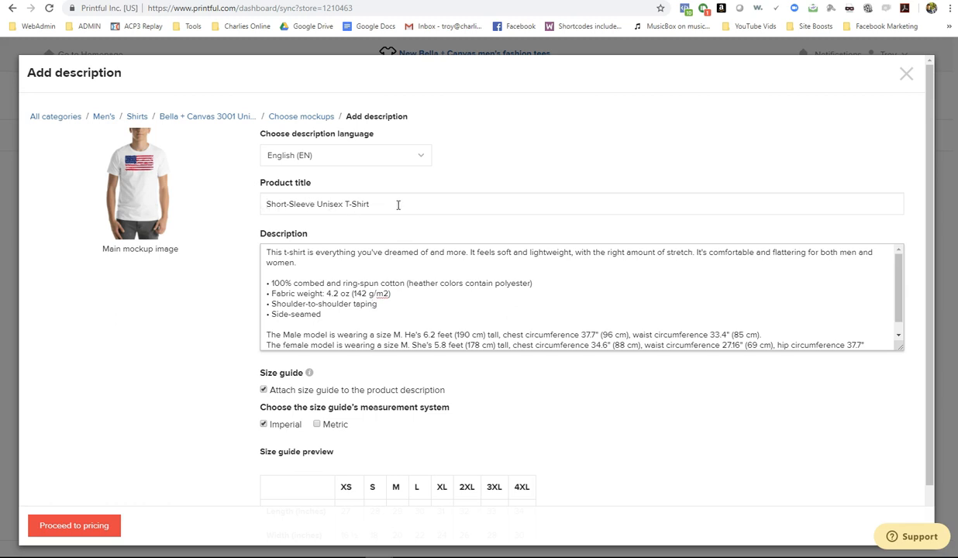
click(266, 204)
text(American)
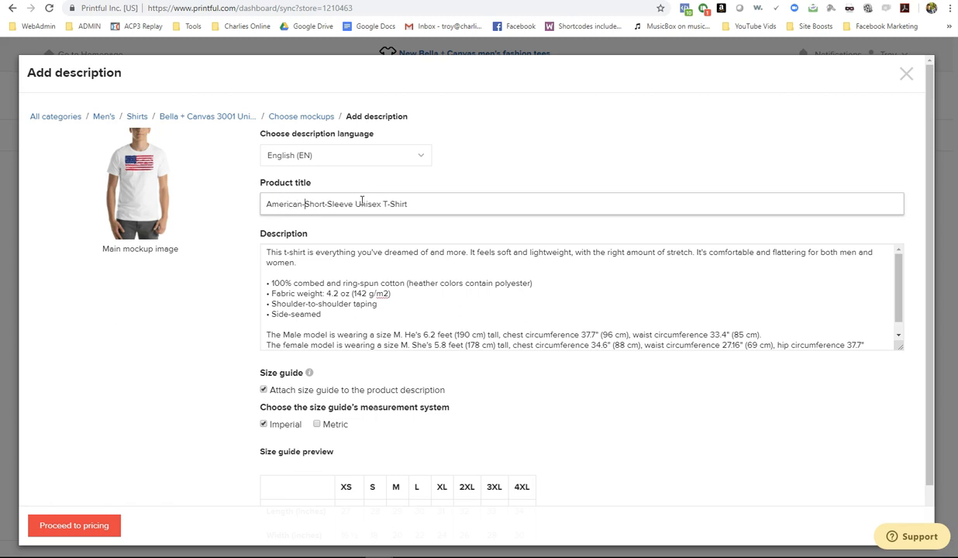
text( Flag)
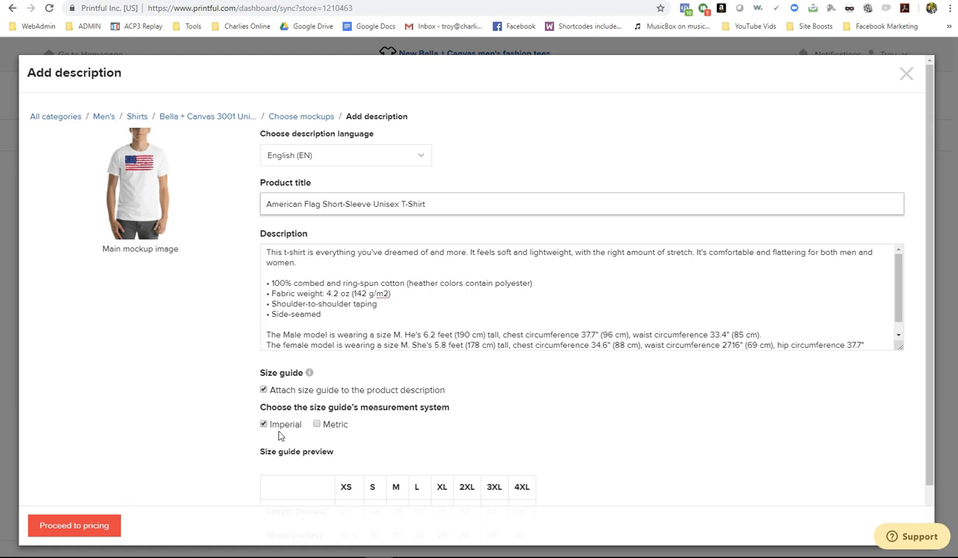
scroll(349, 429, down, 1)
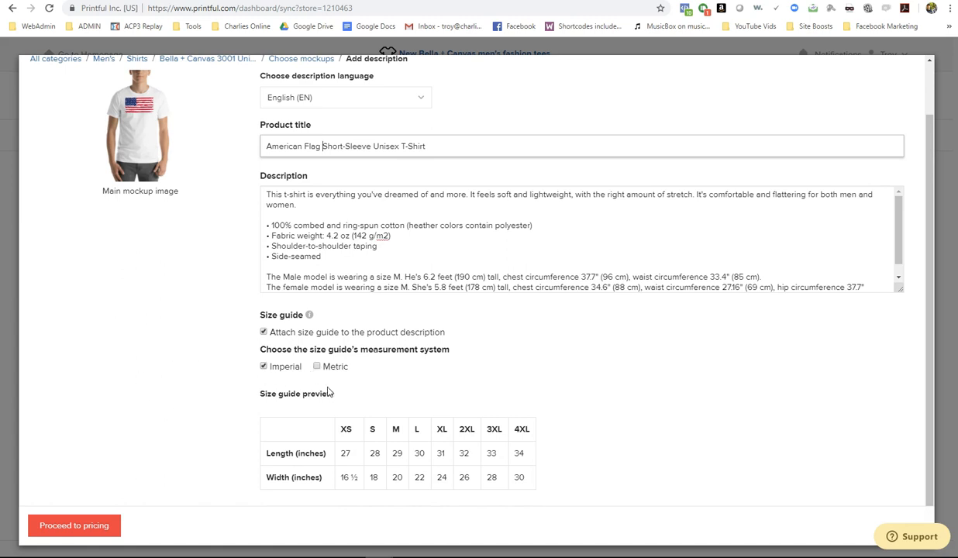
click(69, 524)
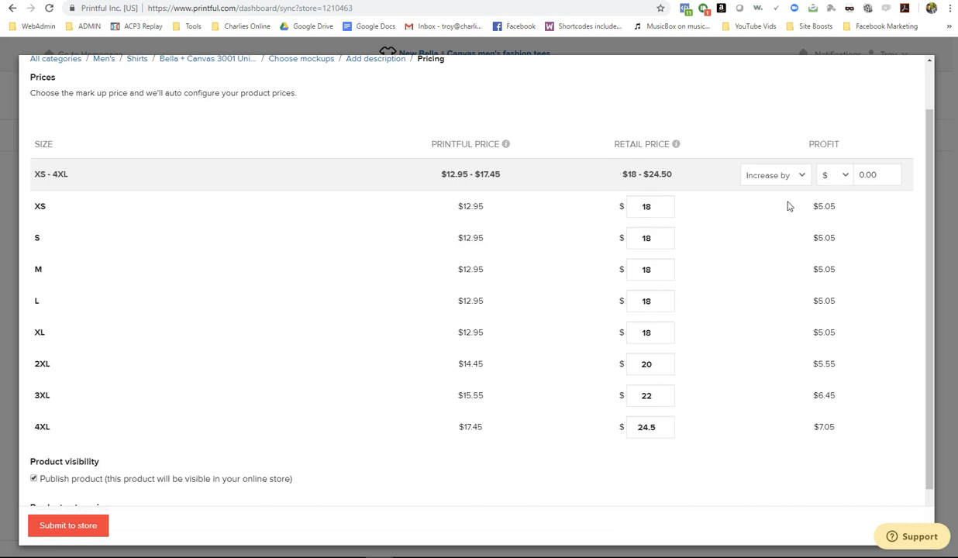
- Set the XS retail price to $24.99 and copy that value
drag(830, 206, 807, 206)
click(719, 246)
drag(655, 206, 632, 208)
text(19.99)
click(719, 243)
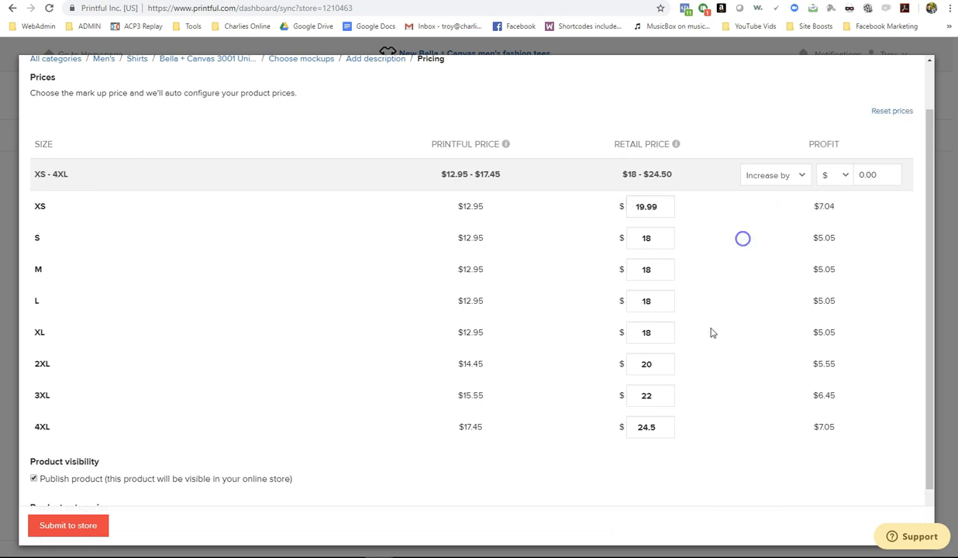
double_click(822, 207)
click(711, 258)
click(651, 206)
drag(653, 206, 621, 207)
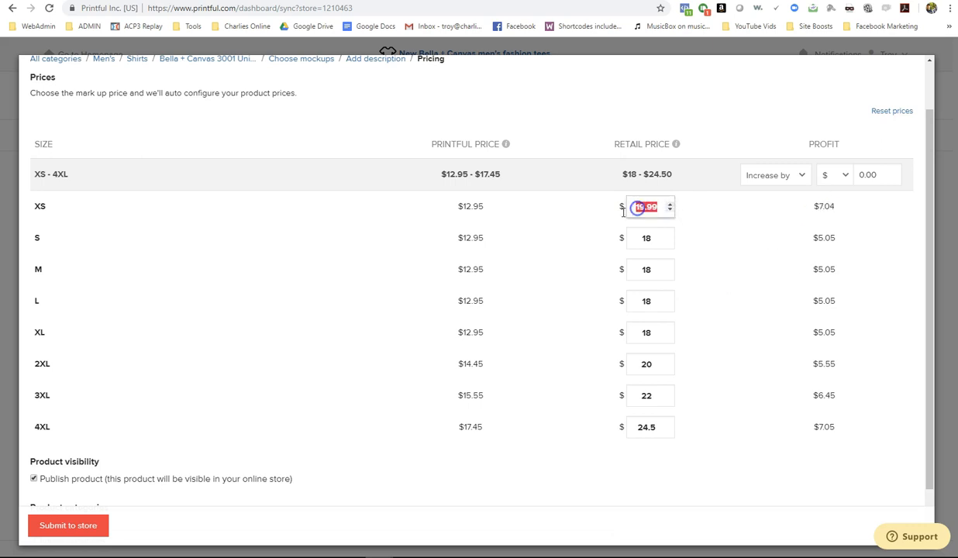
text(24.99)
click(688, 219)
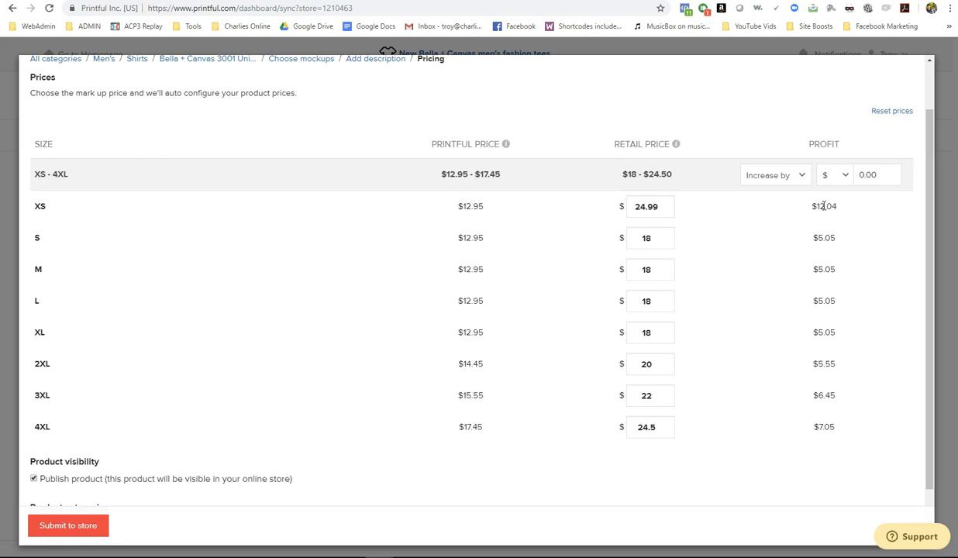
double_click(628, 215)
text(24.99)
double_click(640, 206)
key(ctrl+c)
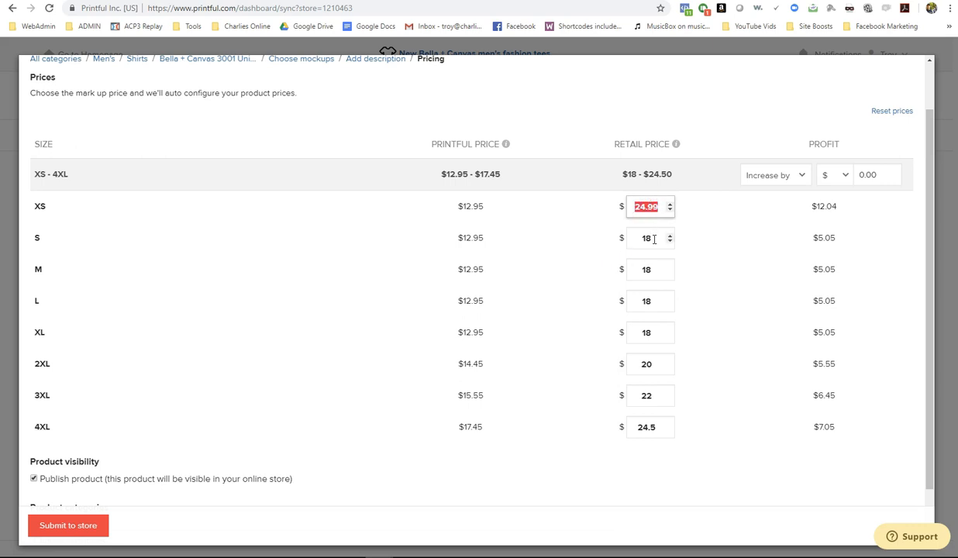
- Paste $24.99 into the S, M, L, XL, 2XL, 3XL and 4XL retail prices
double_click(642, 238)
key(ctrl+v)
double_click(646, 271)
key(ctrl+v)
double_click(632, 302)
key(BackSpace)
double_click(654, 332)
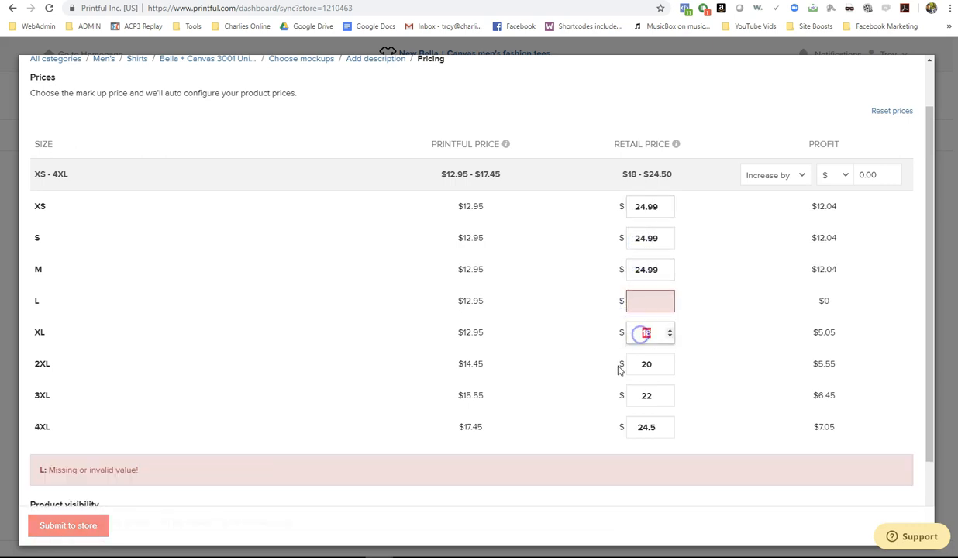
click(654, 303)
key(ctrl+v)
double_click(654, 332)
key(ctrl+v)
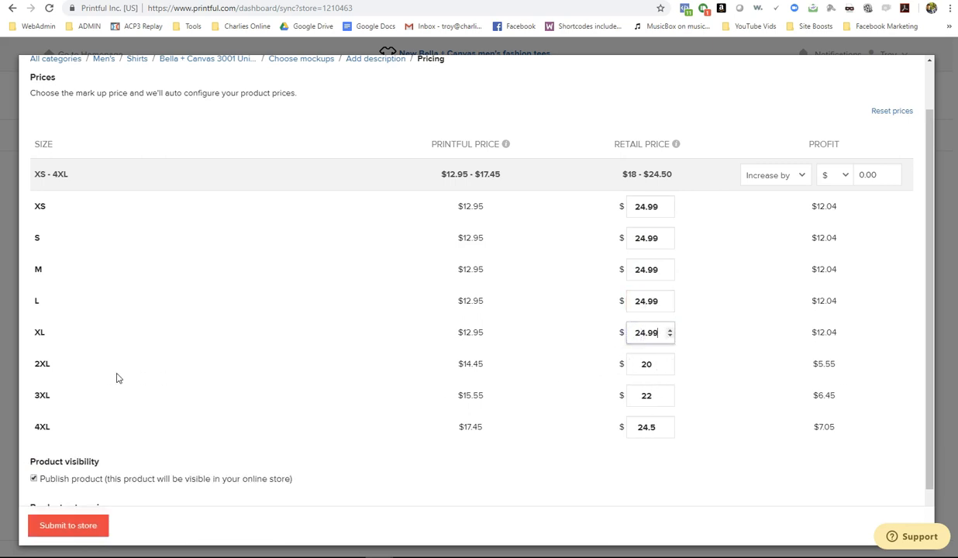
double_click(642, 364)
key(ctrl+v)
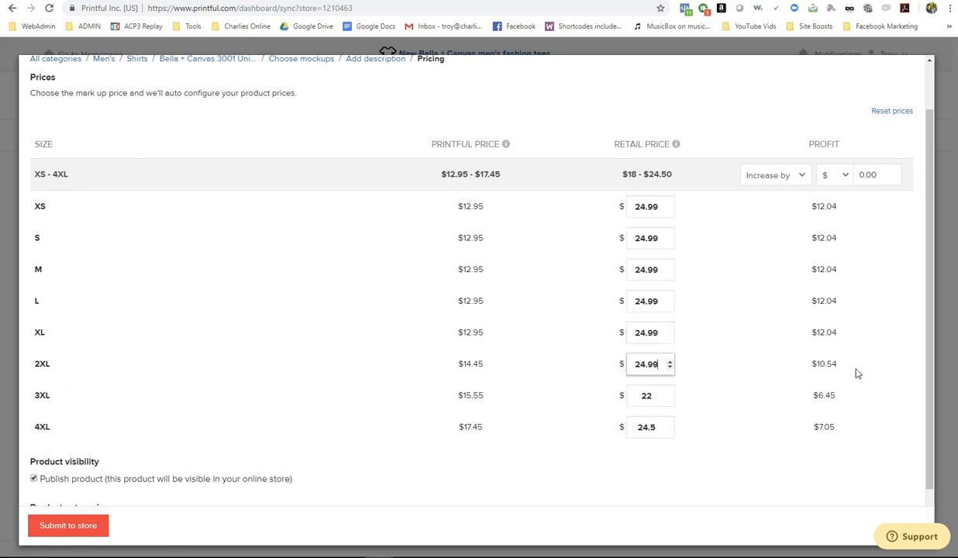
double_click(646, 396)
key(ctrl+v)
double_click(642, 426)
key(ctrl+v)
click(712, 466)
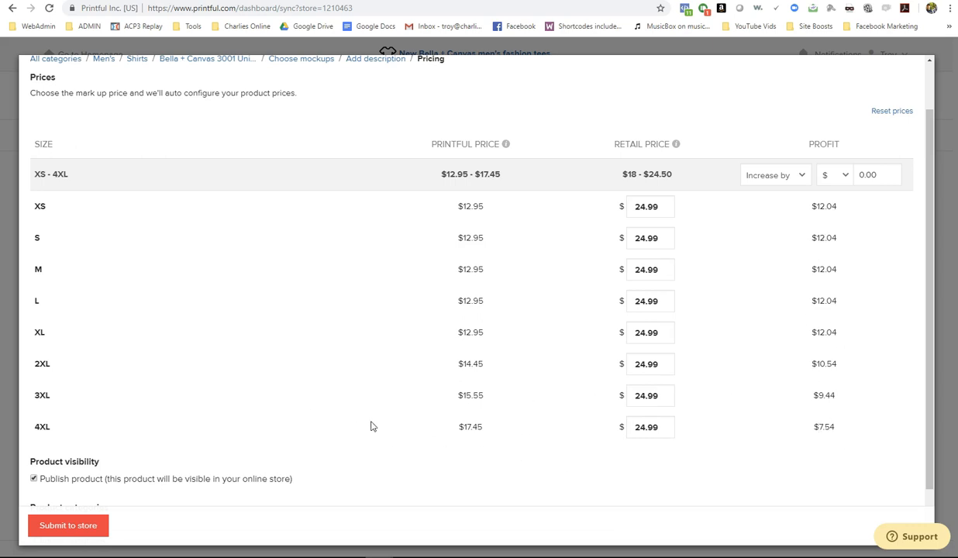
scroll(309, 330, down, 1)
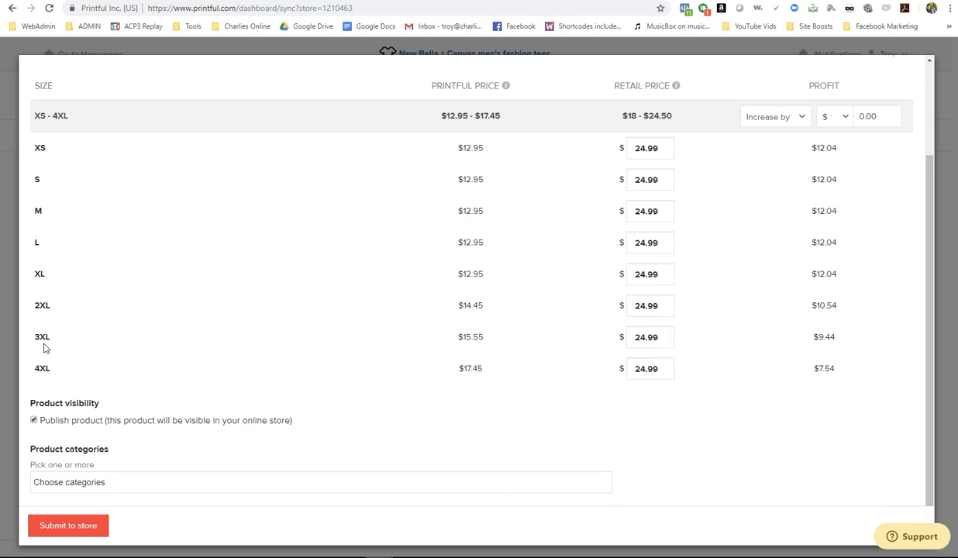
- Raise the 3XL retail price to $25.99 and the 4XL to $26.99
drag(655, 335, 603, 338)
text(25.99)
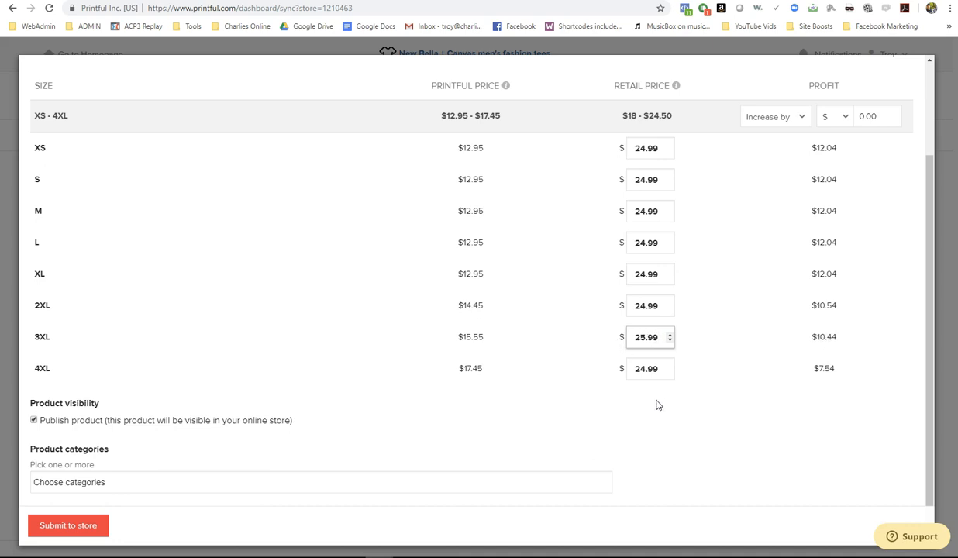
drag(653, 369, 616, 370)
text(26.99)
click(572, 420)
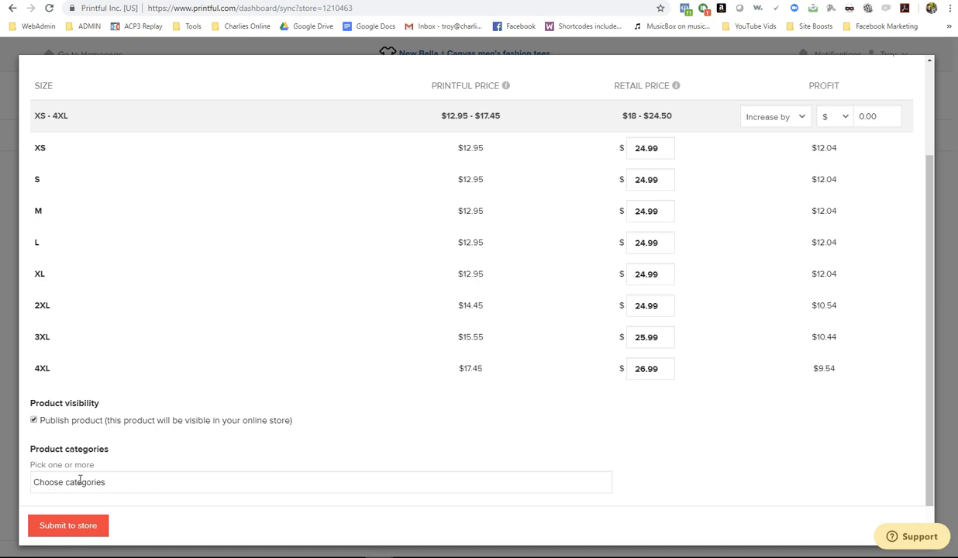
- File the shirt under the T-Shirts category and submit it to the store
click(117, 483)
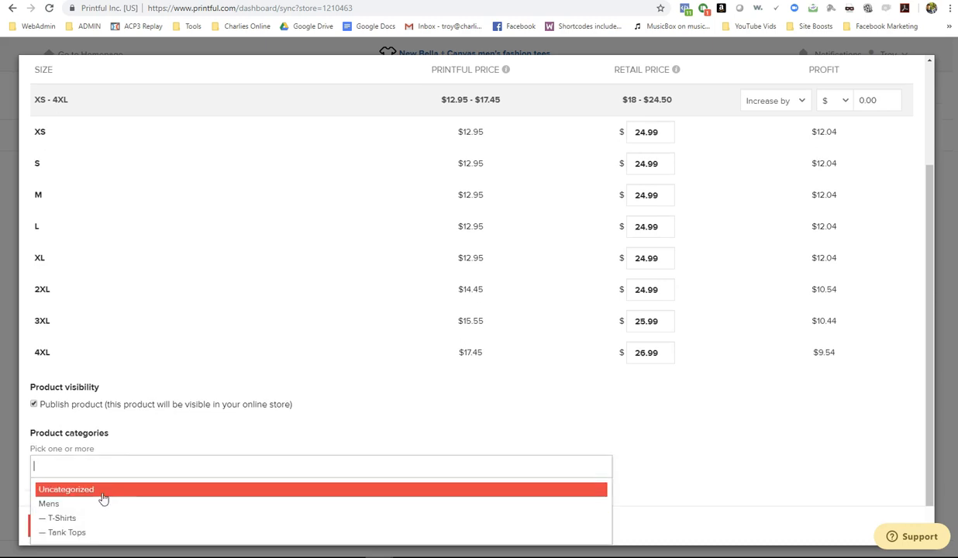
click(62, 521)
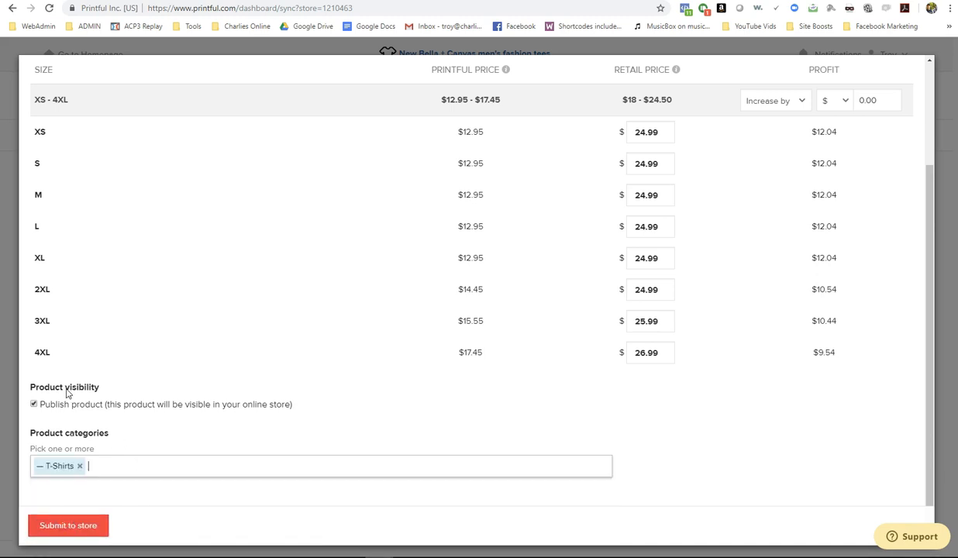
click(66, 526)
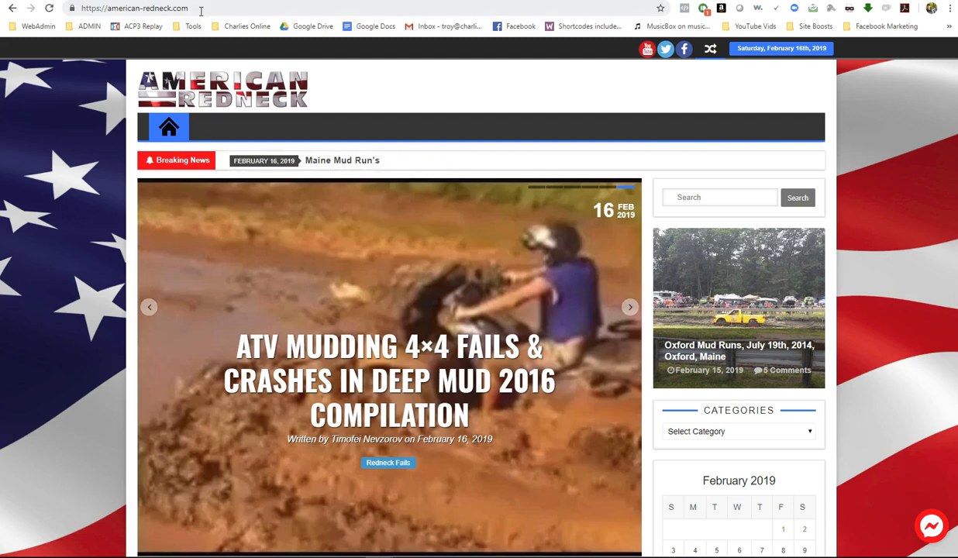
- Load the site's /shop address, then return to the home page
click(201, 11)
click(205, 10)
text(/)
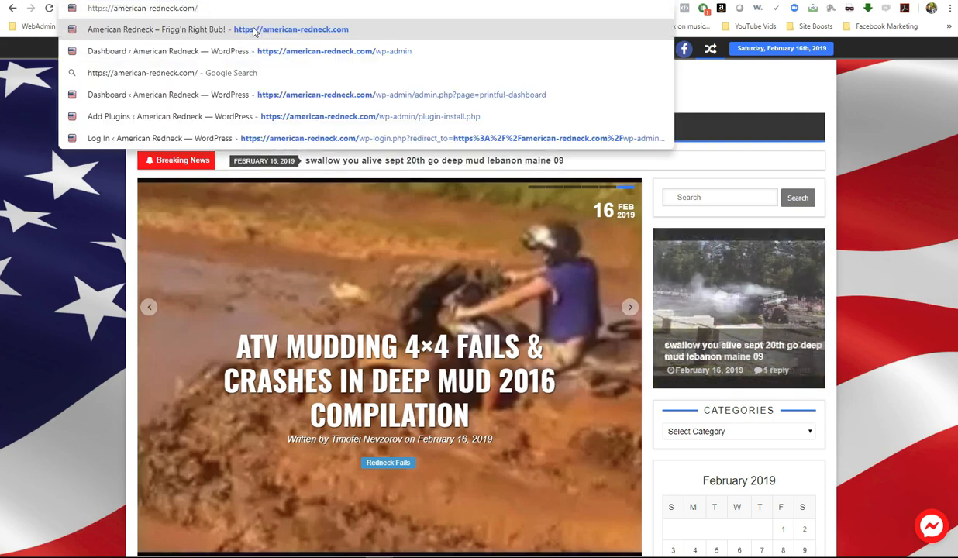
text(shop)
key(Return)
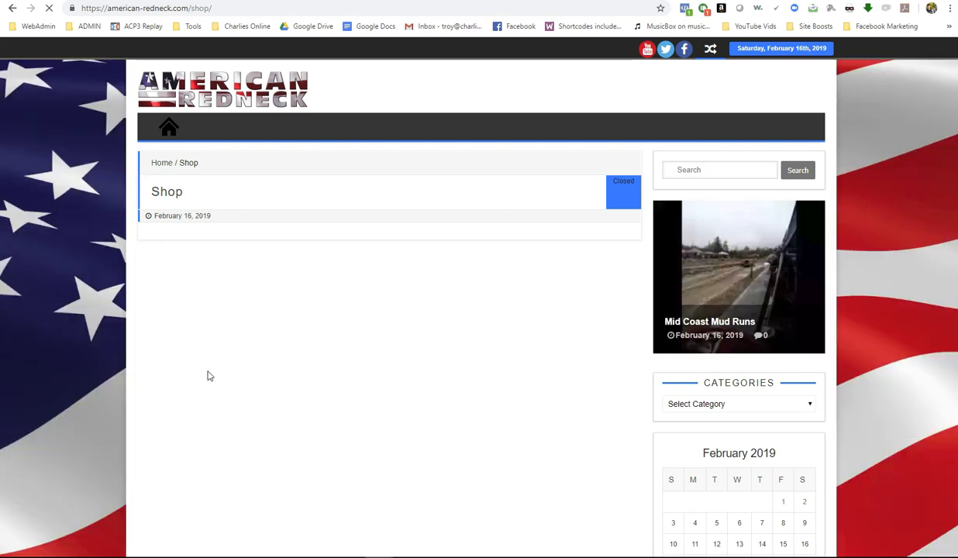
click(12, 11)
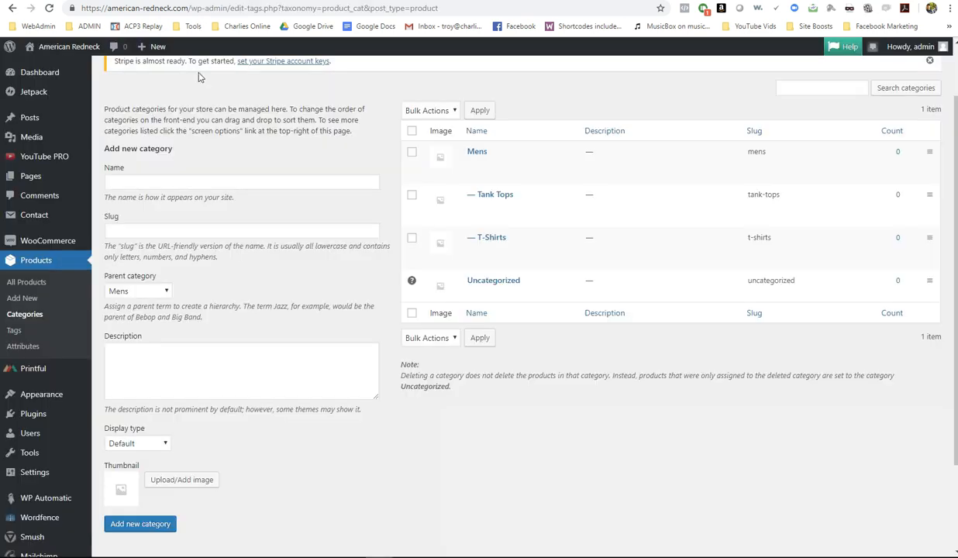
- Open the Shop page from All Pages for editing and preview it
mouse_move(87, 156)
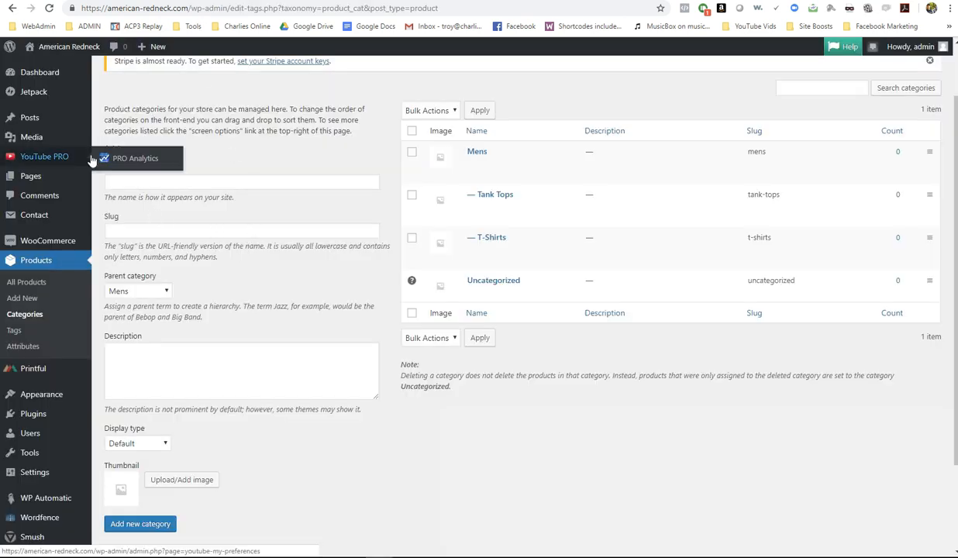
mouse_move(31, 186)
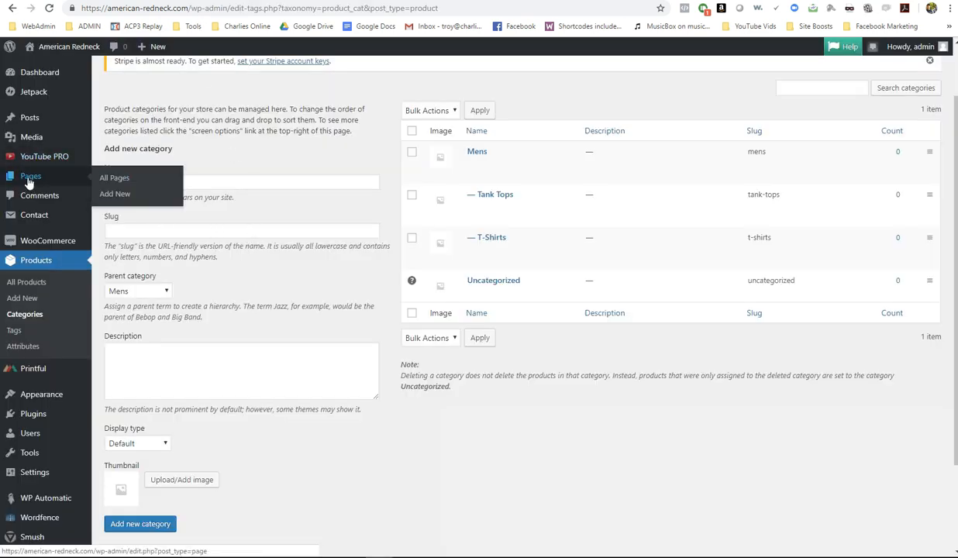
click(30, 180)
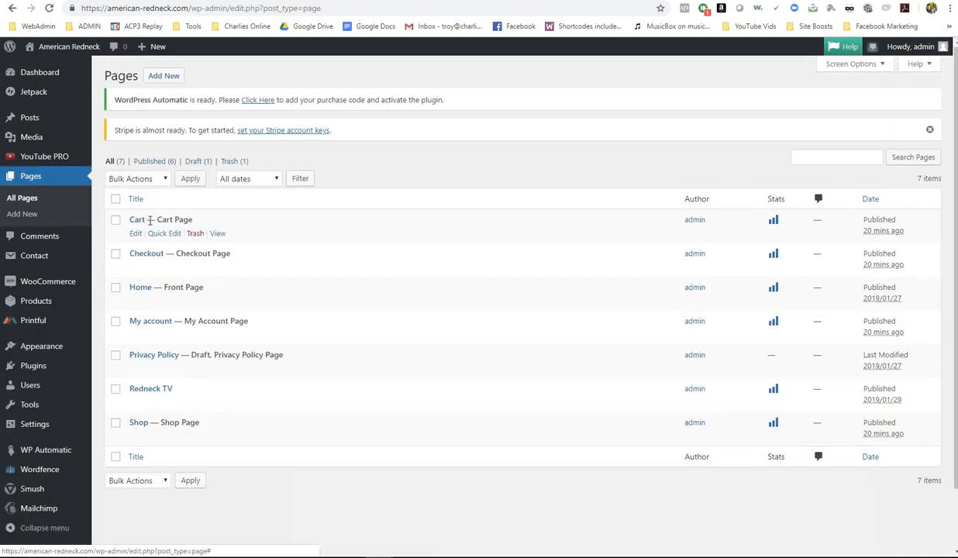
mouse_move(155, 437)
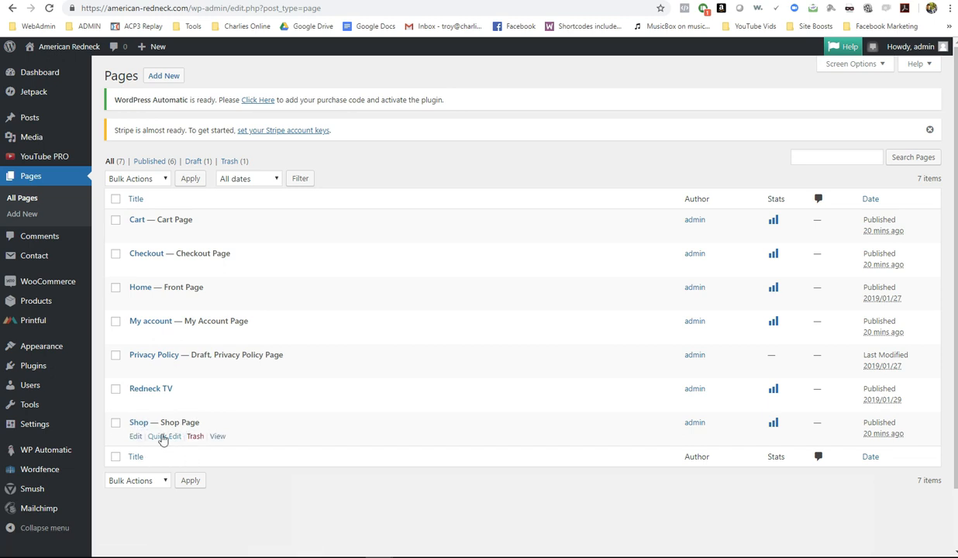
click(136, 437)
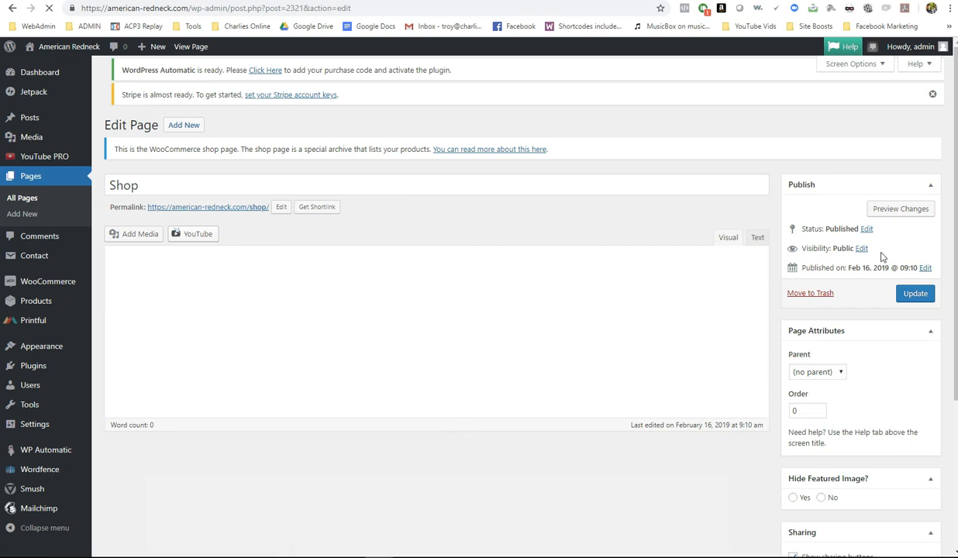
click(884, 208)
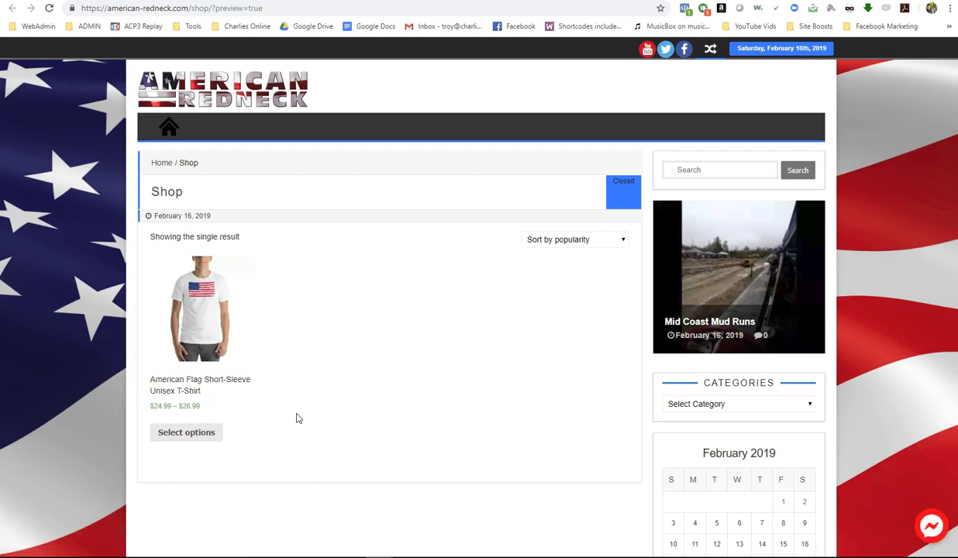
- Open the American Flag t-shirt's product page from the Shop preview
click(194, 293)
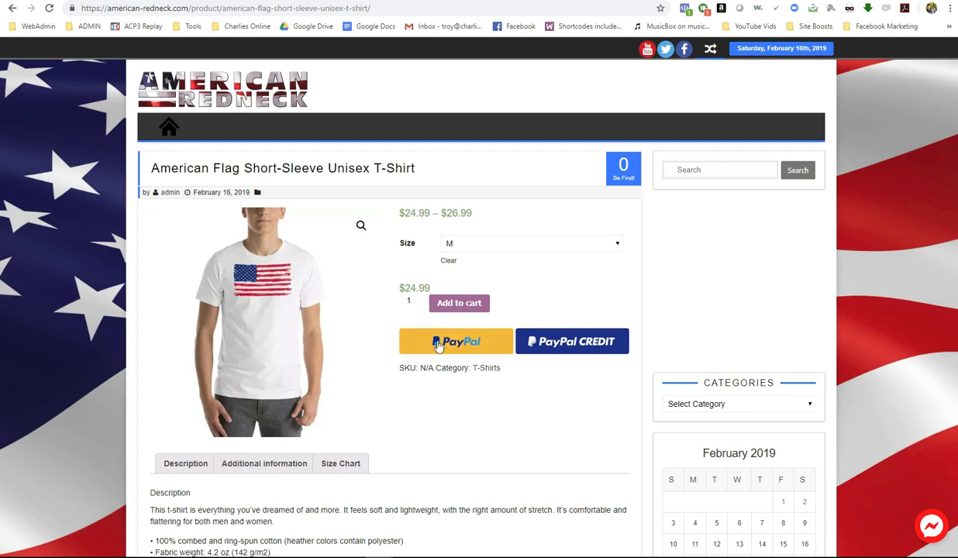
- Scroll through the product page and check the Size list, leaving M selected
scroll(534, 411, down, 4)
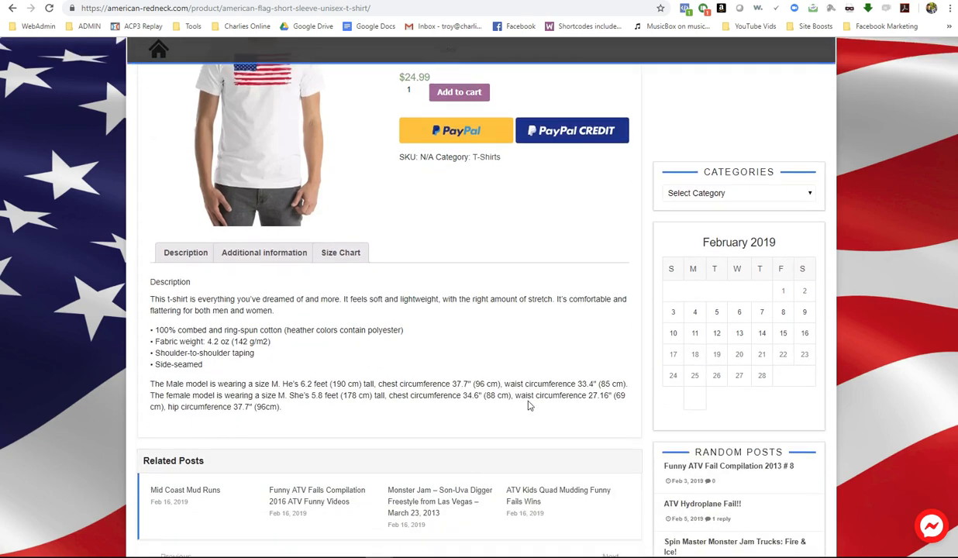
scroll(528, 401, up, 4)
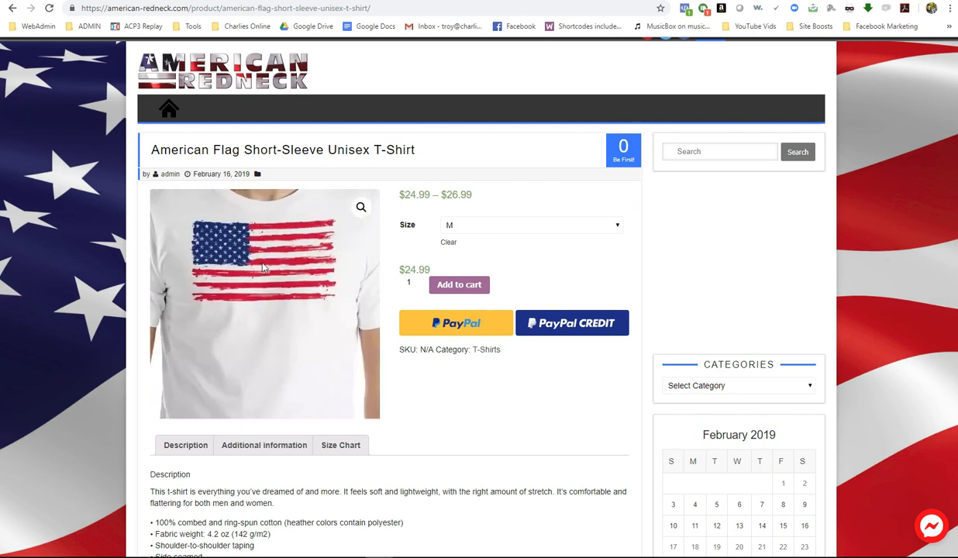
scroll(407, 395, down, 2)
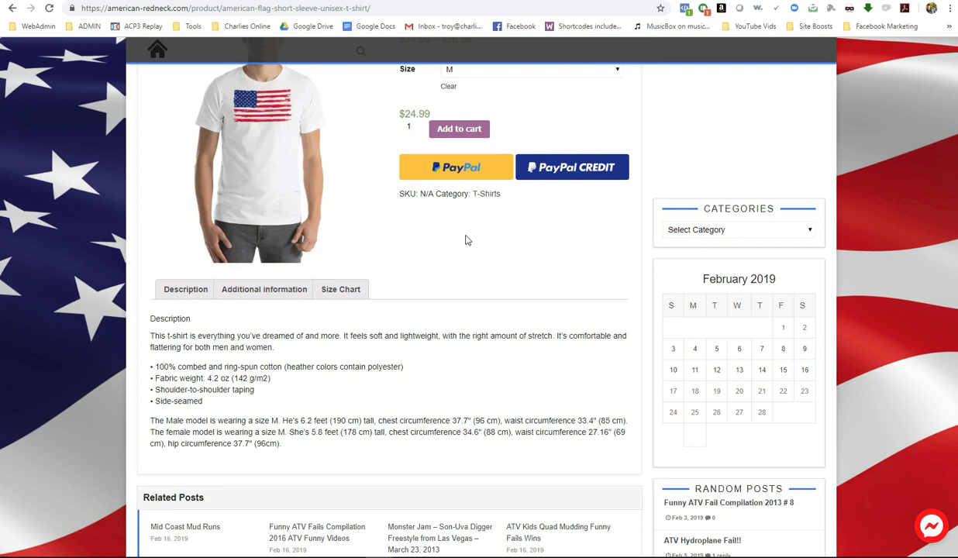
scroll(470, 264, up, 1)
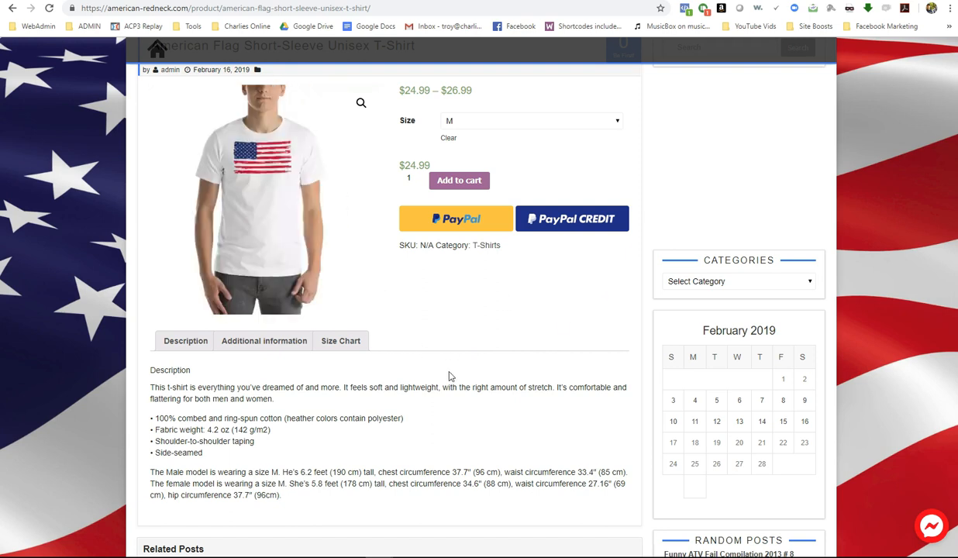
scroll(450, 376, up, 2)
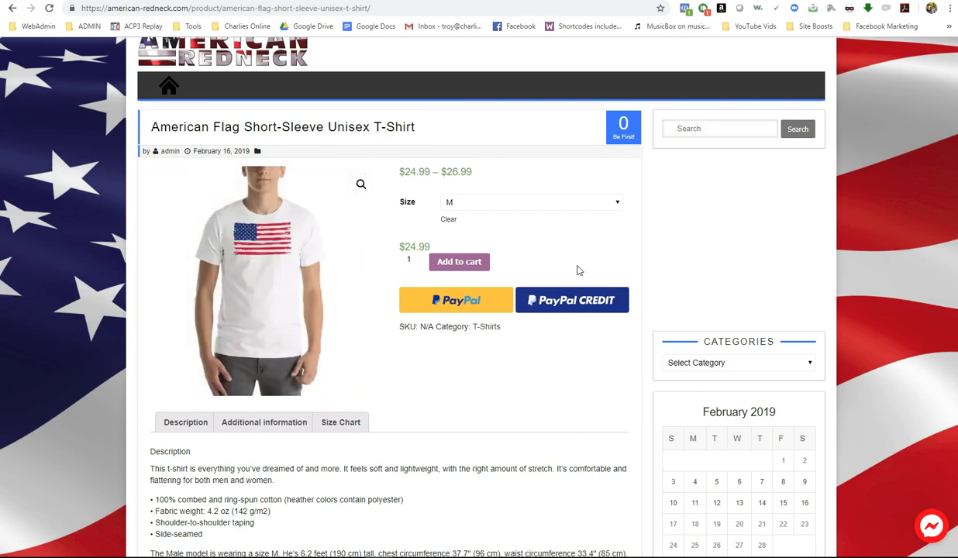
click(531, 205)
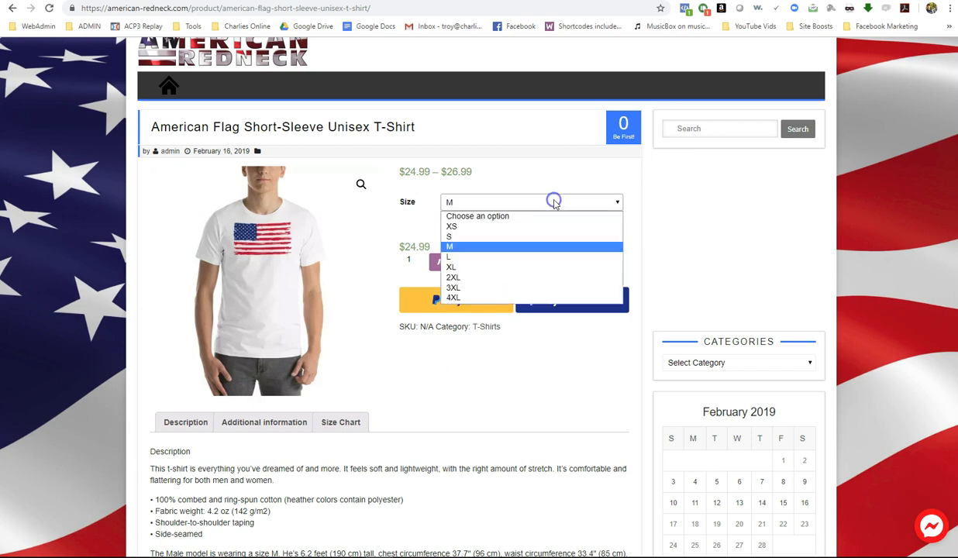
click(505, 374)
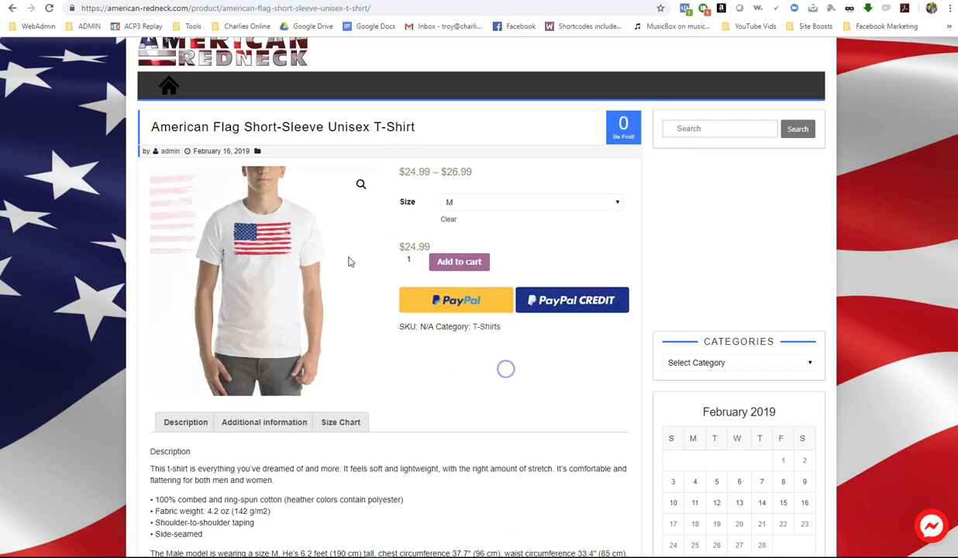
- View the Additional information and Size Chart tabs, then return to the Printful tab
scroll(394, 355, down, 2)
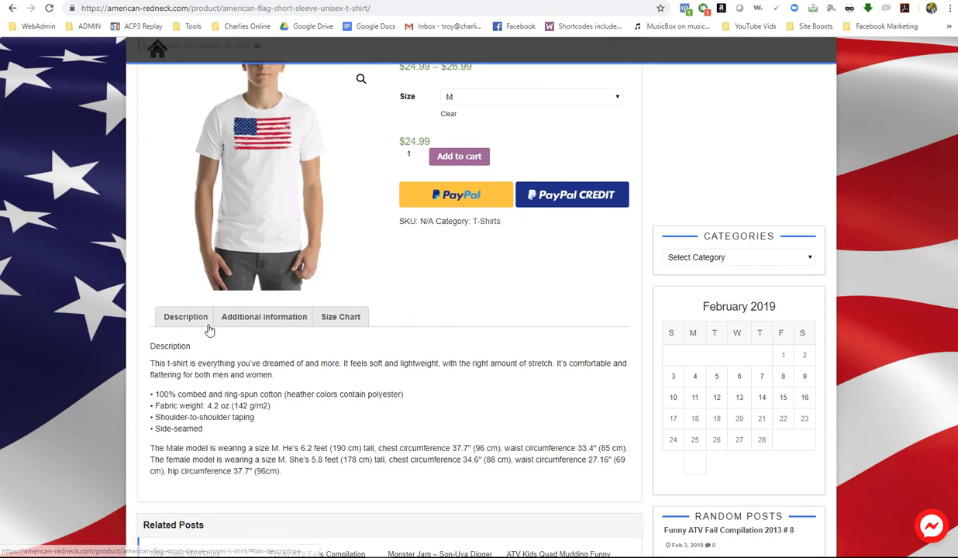
click(258, 316)
scroll(257, 365, down, 1)
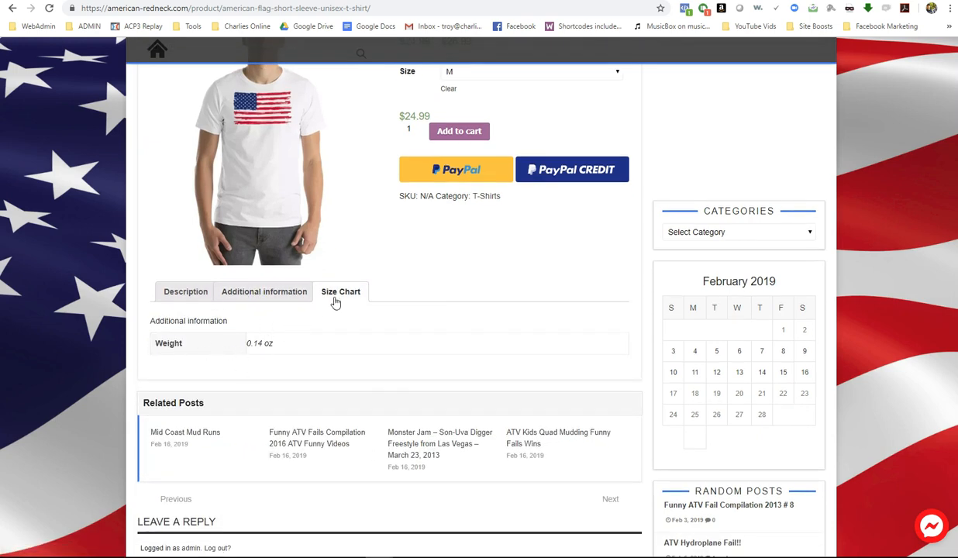
click(335, 299)
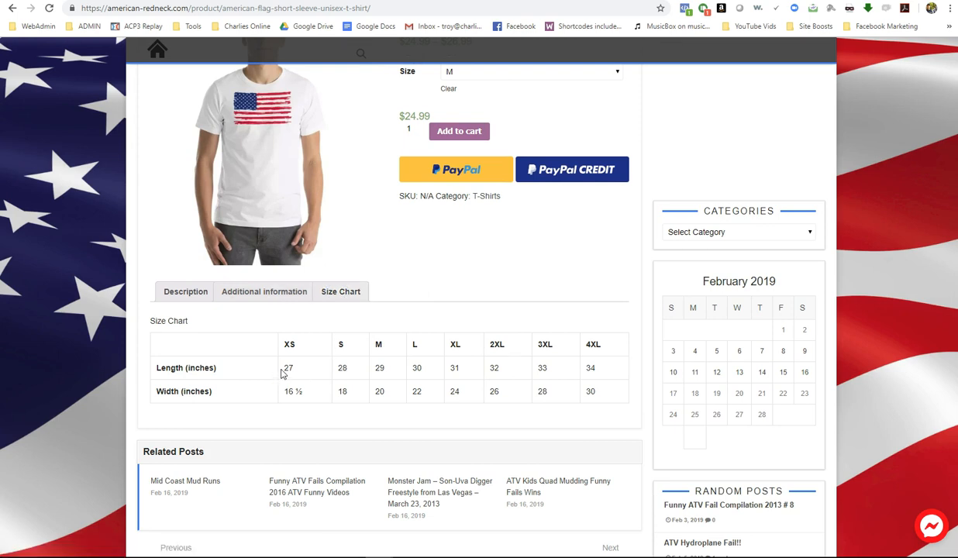
scroll(473, 386, up, 3)
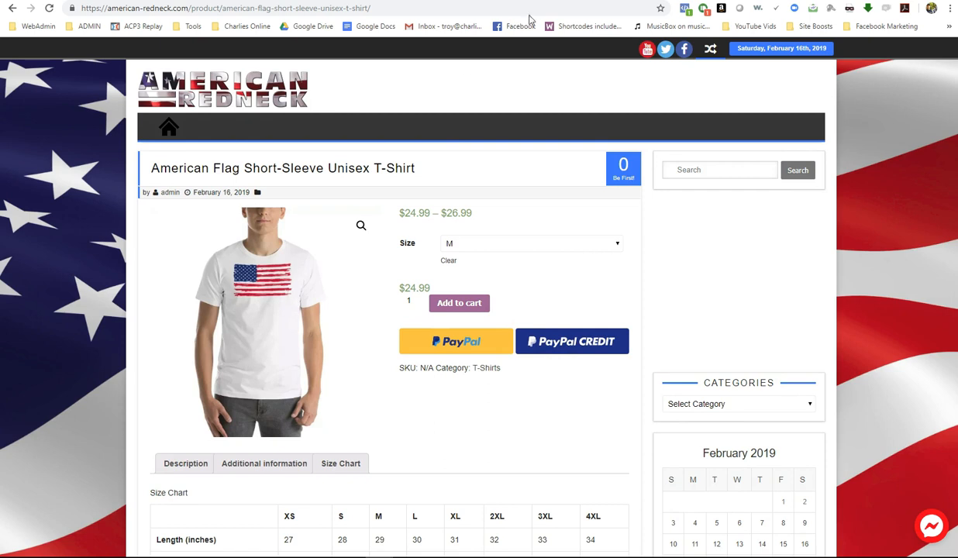
key(ctrl+shift+Tab)
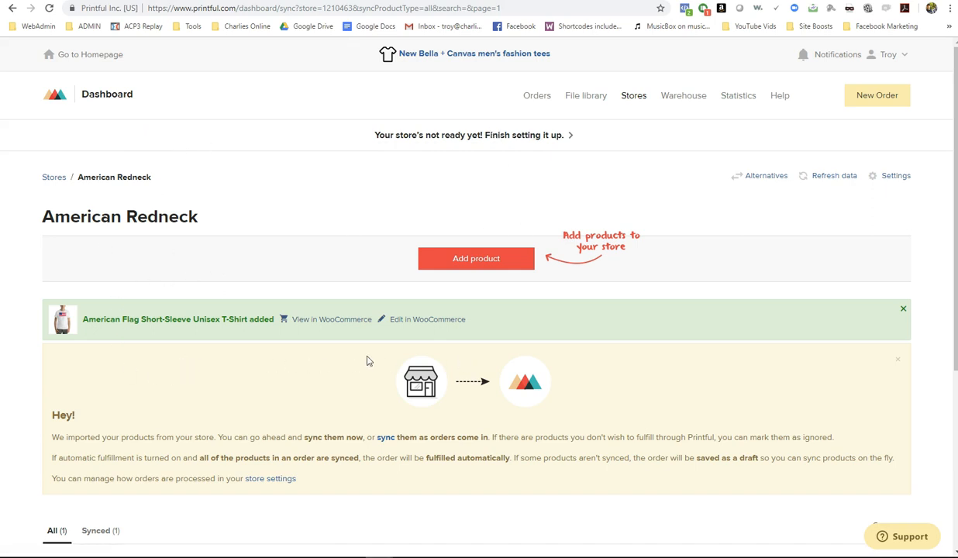
- Add a new product: American Apparel PL408W Sublimation Tank from Men's all-over shirts
click(467, 260)
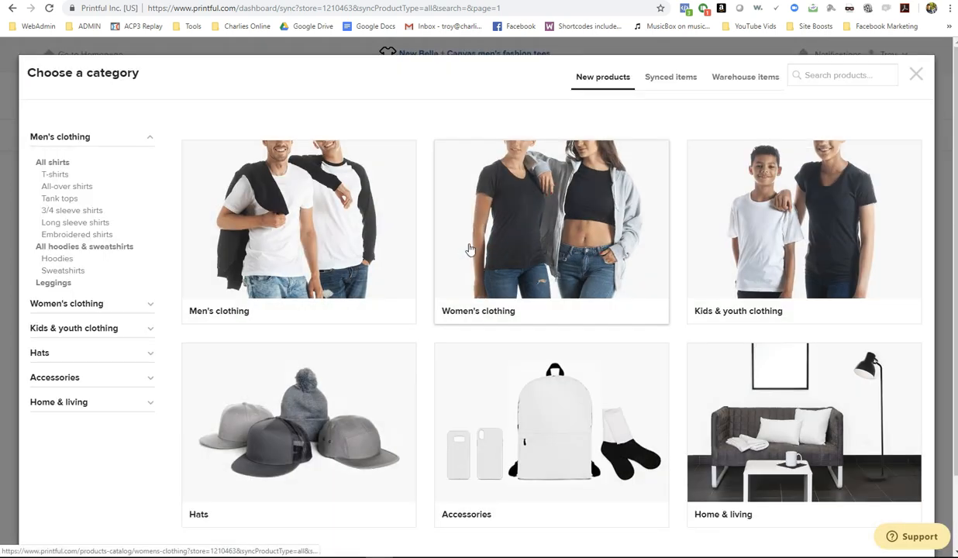
click(55, 188)
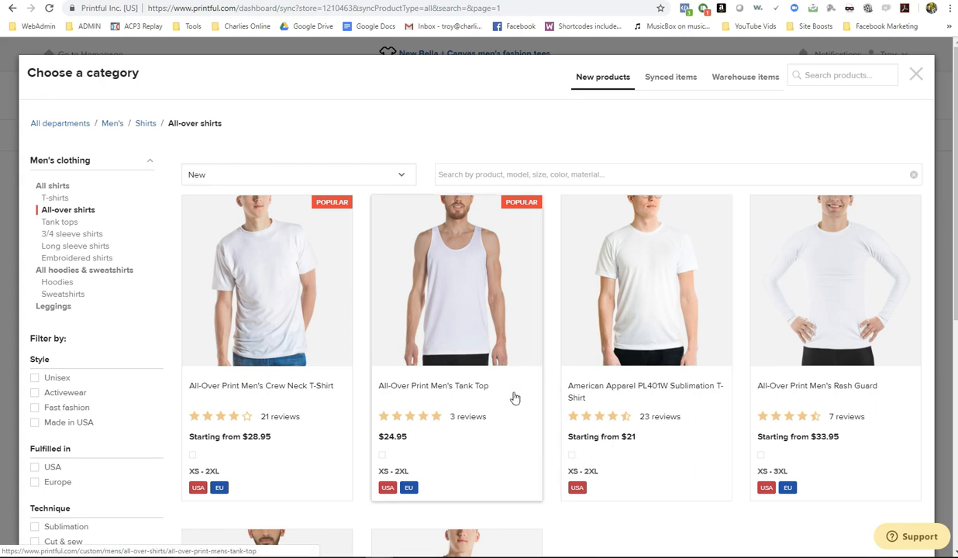
scroll(567, 501, down, 4)
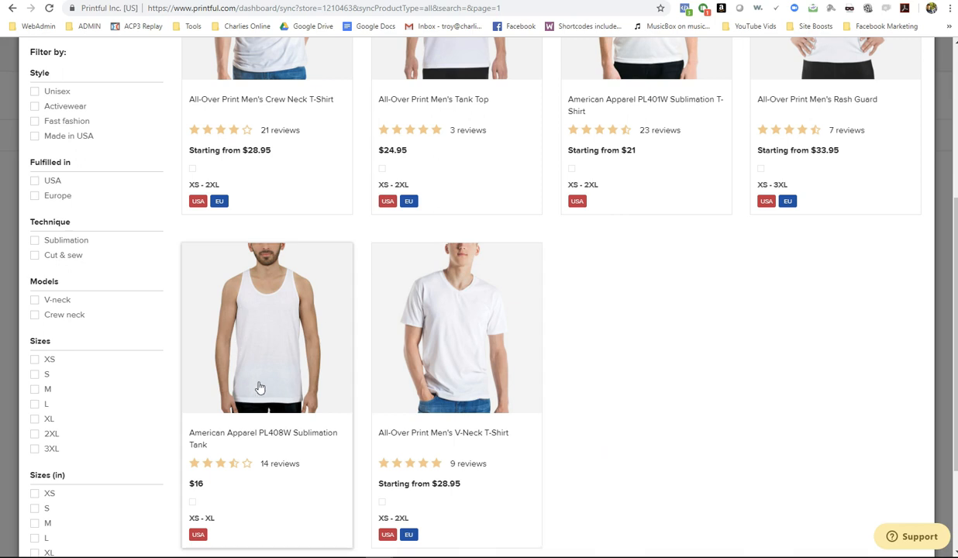
click(262, 327)
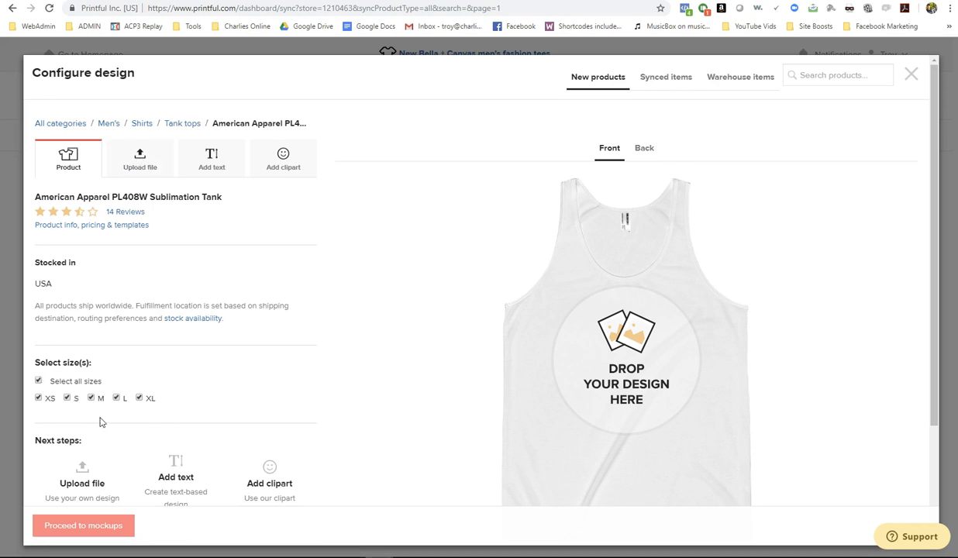
- Place the American flag file from the store's file library on the tank top's front
scroll(124, 389, down, 3)
scroll(124, 388, up, 3)
click(133, 162)
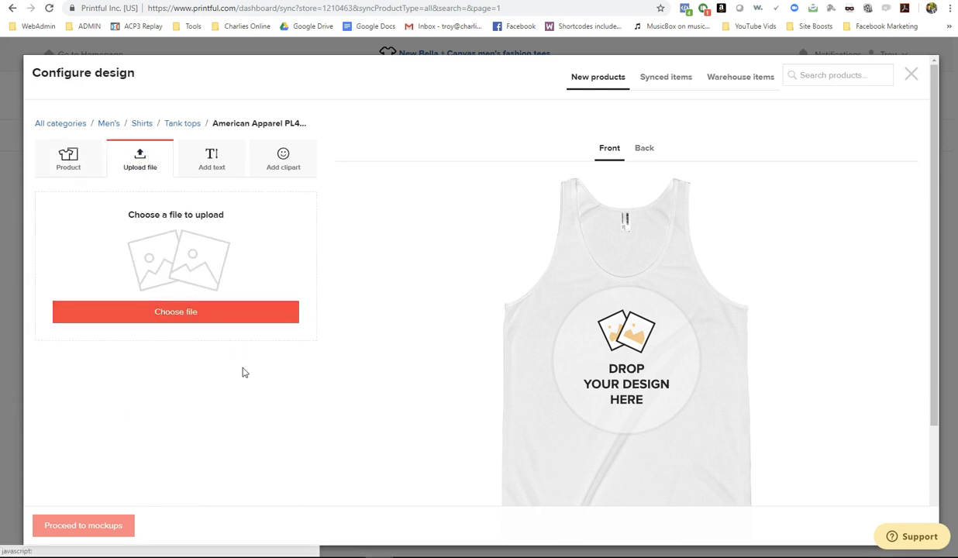
click(150, 312)
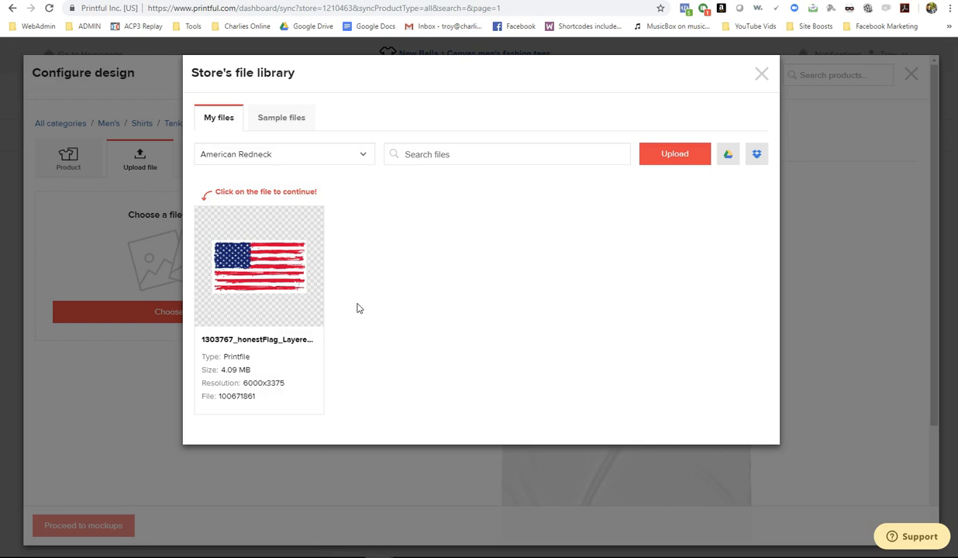
mouse_move(246, 245)
click(242, 267)
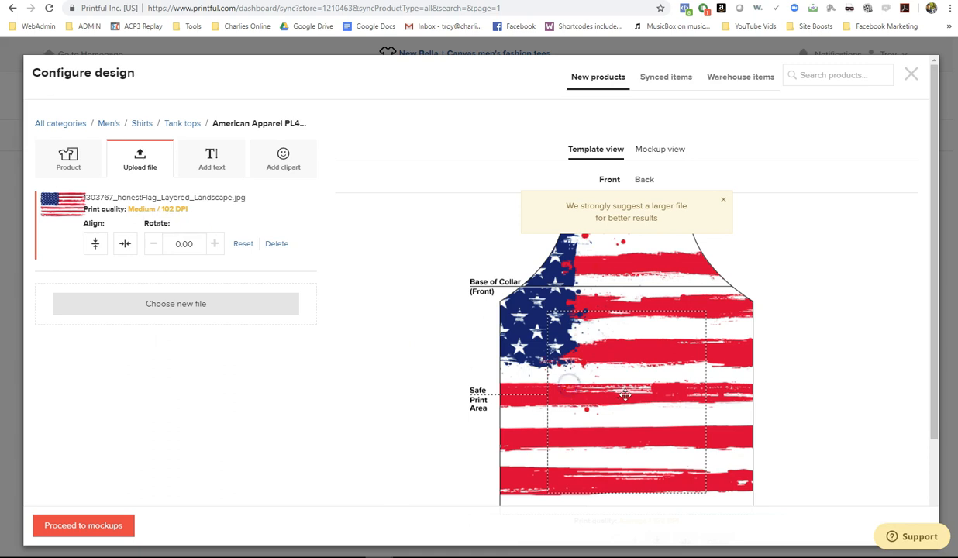
- Move and shrink the front flag so the stars sit at the chest
drag(718, 362, 566, 335)
drag(706, 438, 653, 417)
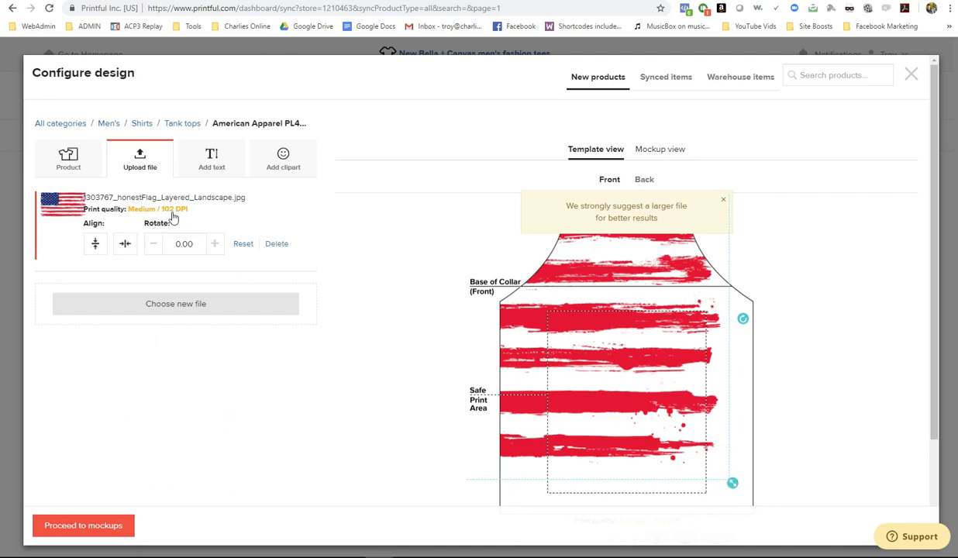
drag(736, 485, 688, 435)
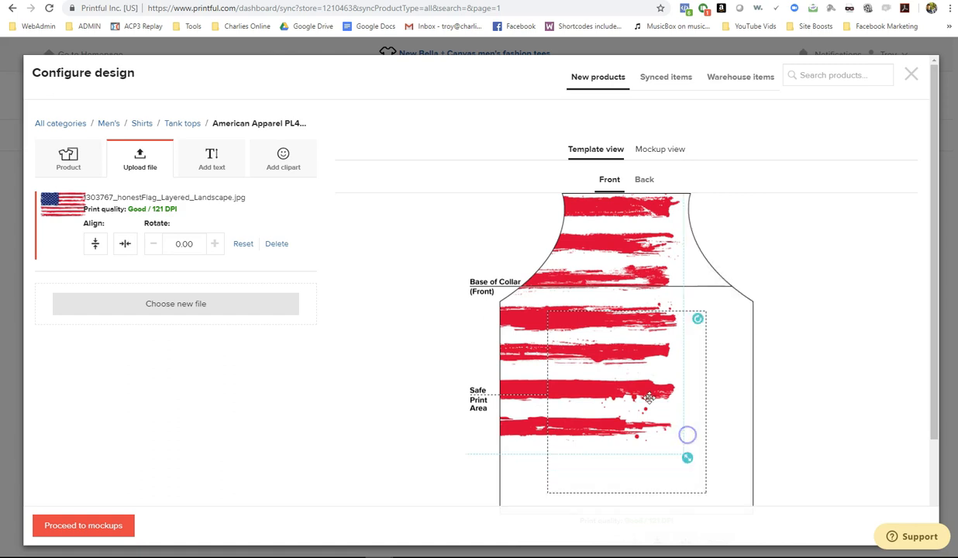
drag(534, 358, 683, 403)
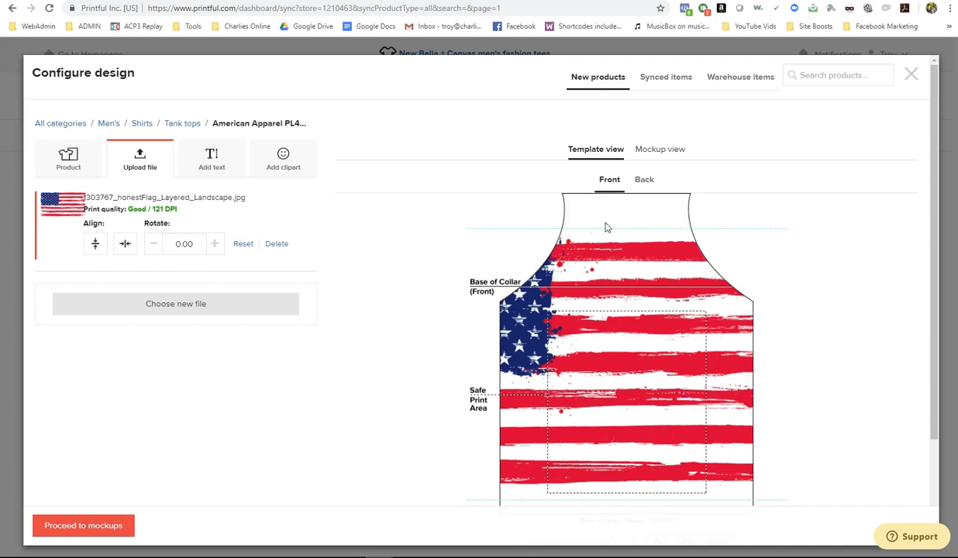
drag(572, 422, 664, 399)
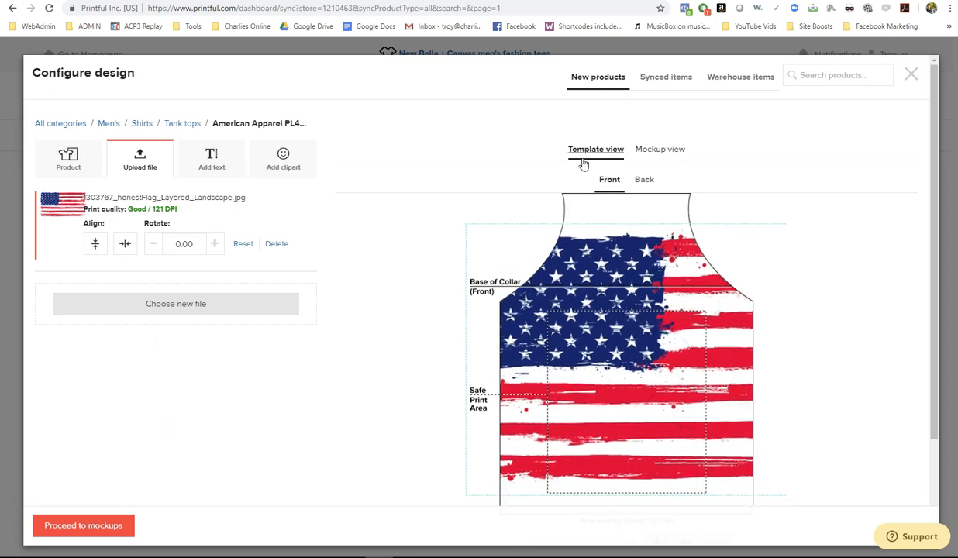
- After checking the back, enlarge the front flag to Good 140 DPI and preview the mockup
click(644, 181)
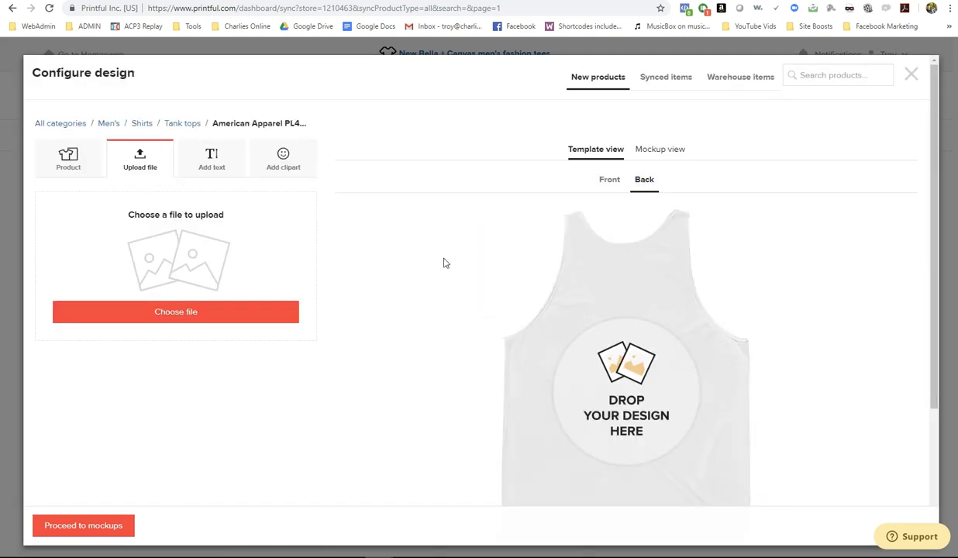
click(609, 180)
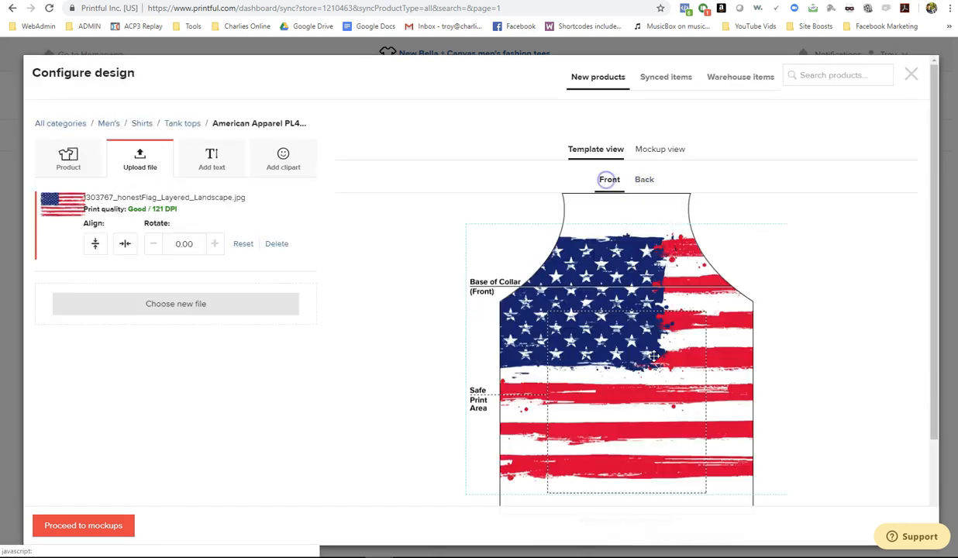
drag(631, 370, 456, 306)
drag(665, 368, 545, 352)
drag(643, 413, 823, 439)
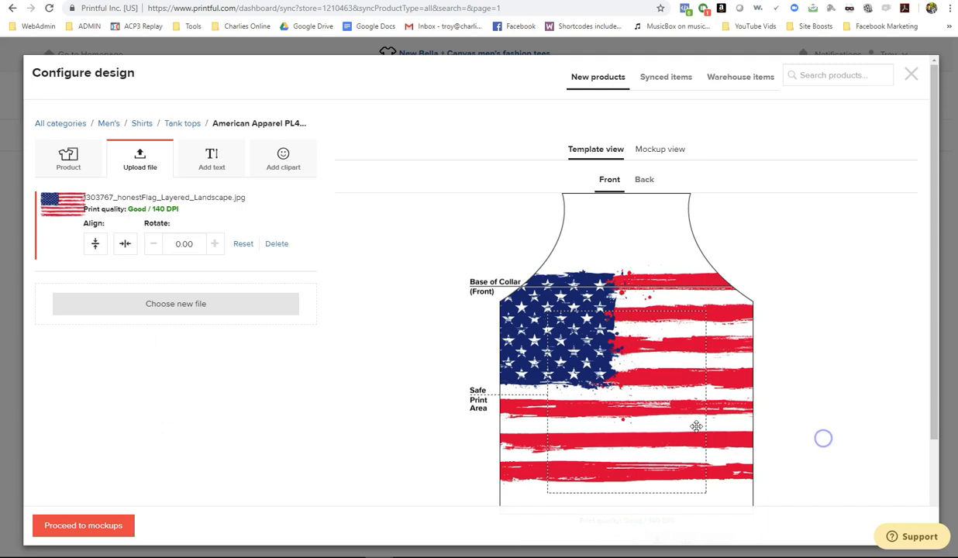
drag(613, 403, 679, 430)
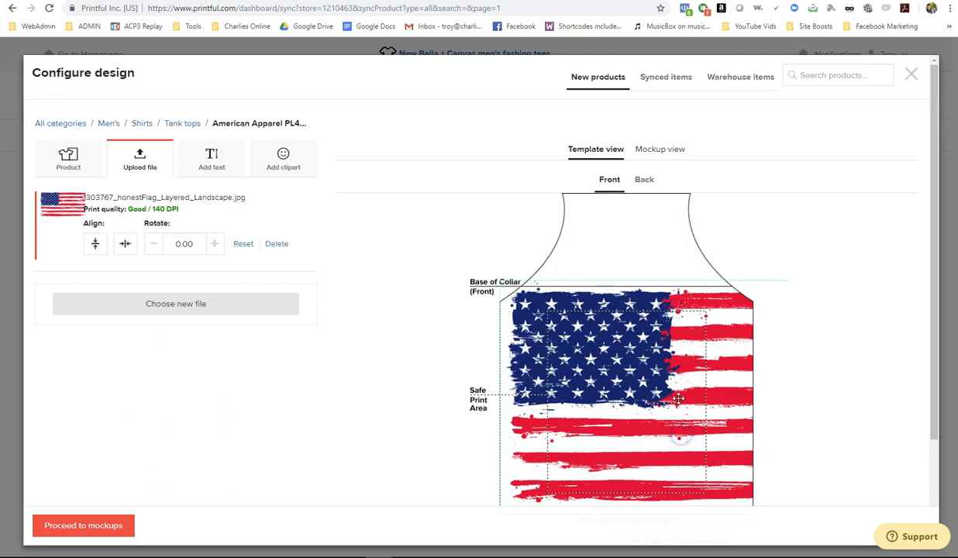
click(655, 151)
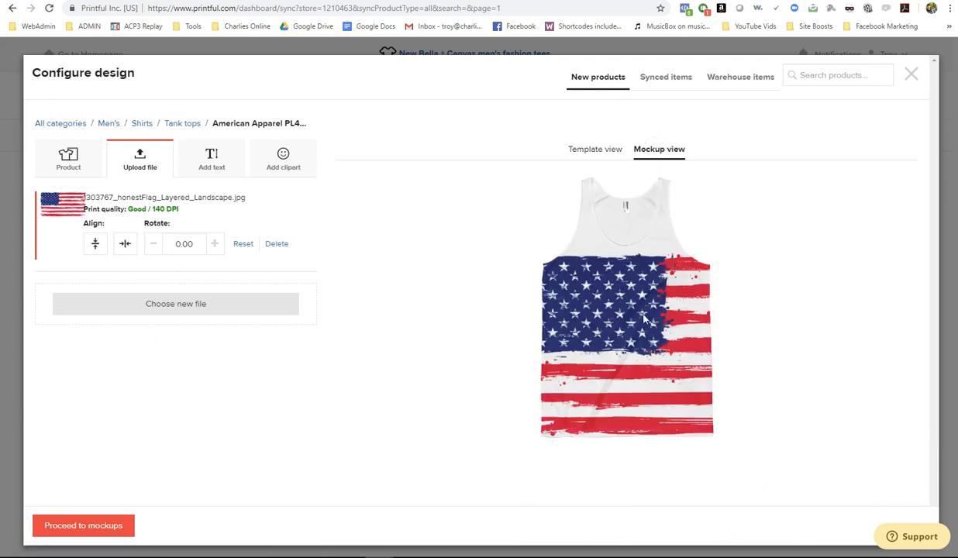
- Add the flag image from the file library to the tank's back print area
click(583, 149)
click(654, 150)
click(585, 148)
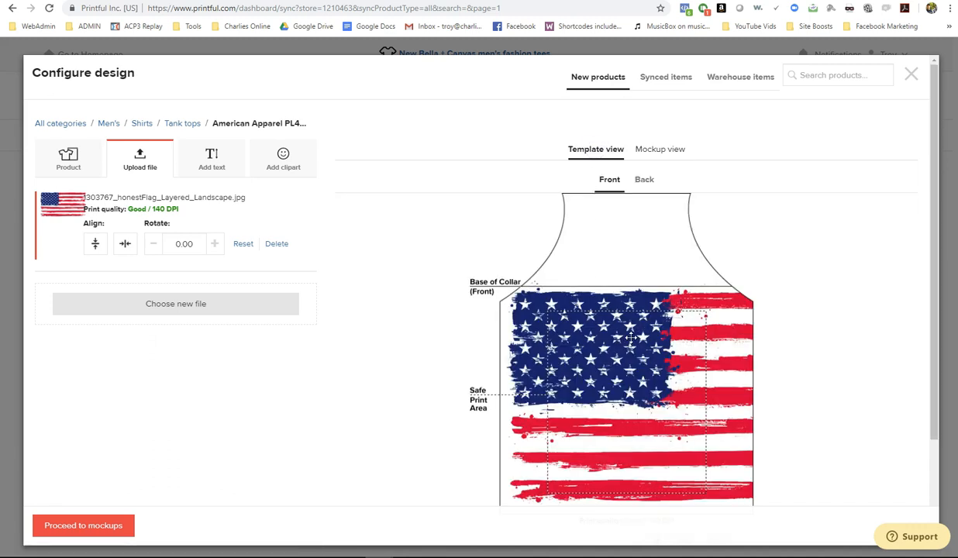
click(646, 180)
click(200, 302)
click(259, 265)
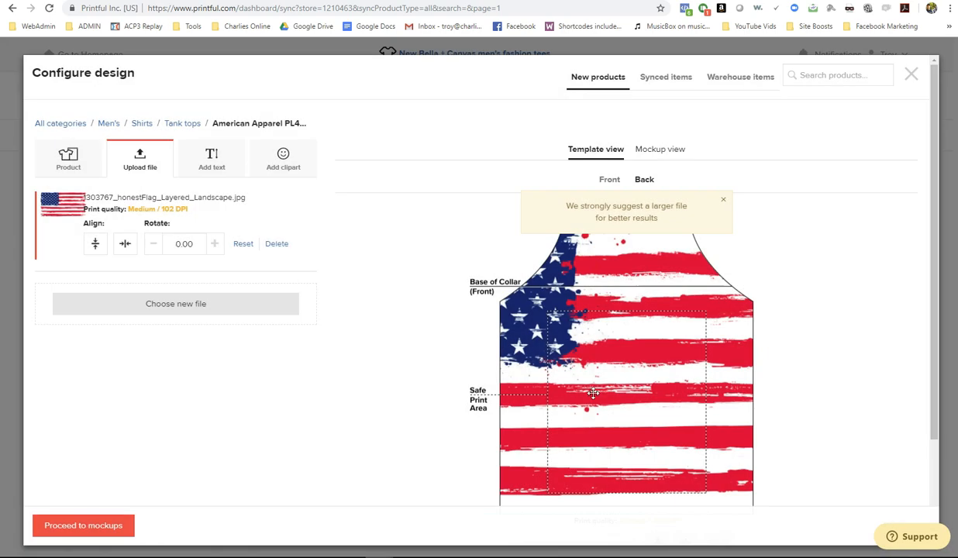
- Stretch the back flag so its red-and-white stripes fill the print area, then preview the mockup
drag(495, 306, 407, 330)
drag(676, 422, 612, 388)
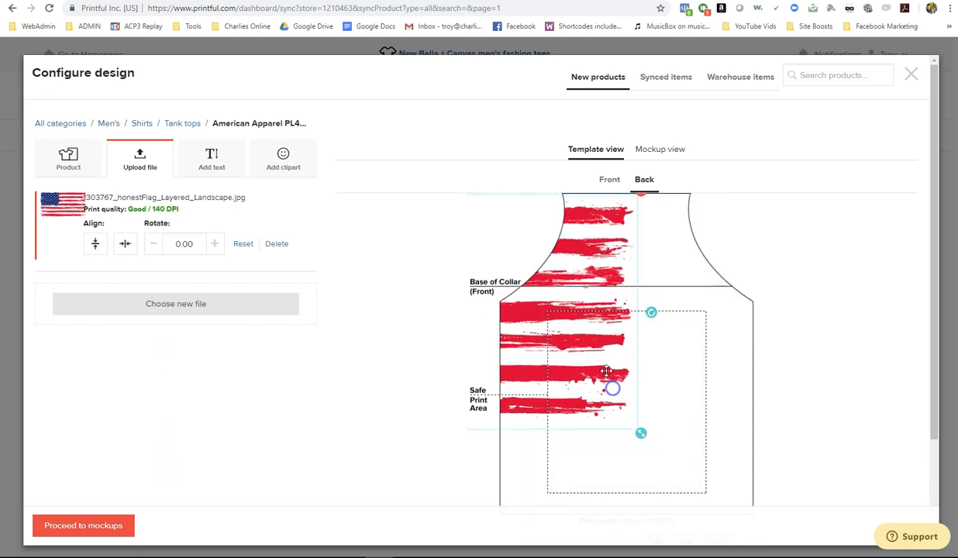
mouse_move(577, 258)
mouse_down()
mouse_move(573, 355)
mouse_move(696, 350)
mouse_move(677, 353)
mouse_move(676, 343)
mouse_up()
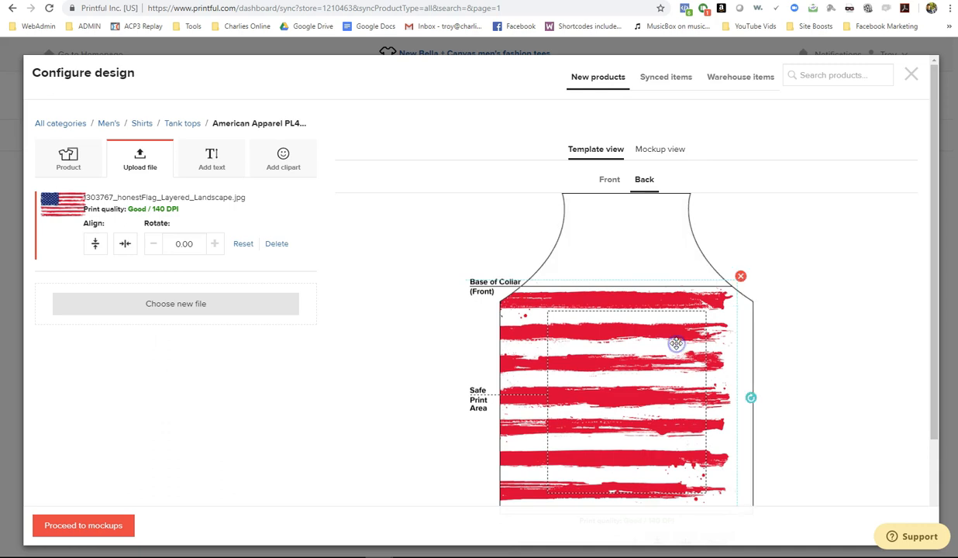
click(659, 151)
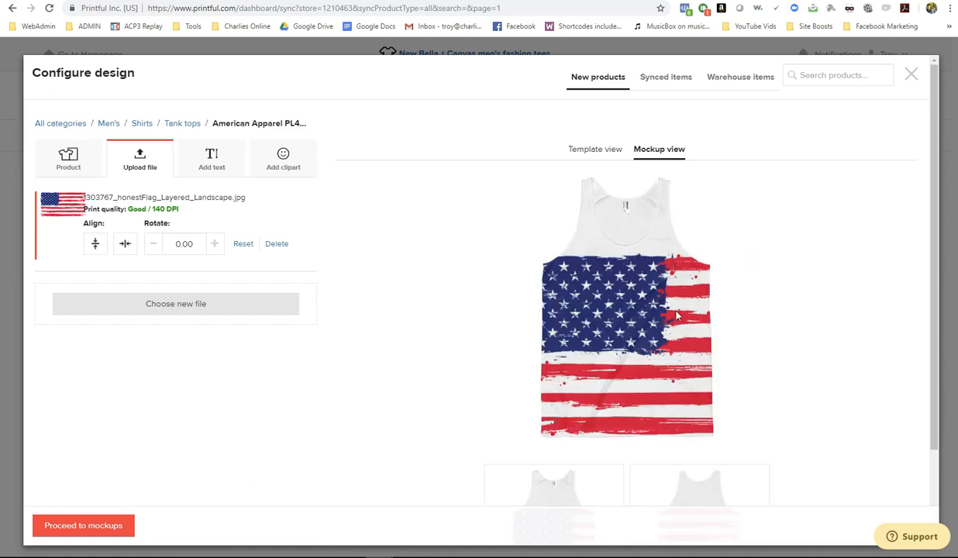
- Accept the white Front and Back flat mockups and advance to the description step
scroll(676, 315, down, 2)
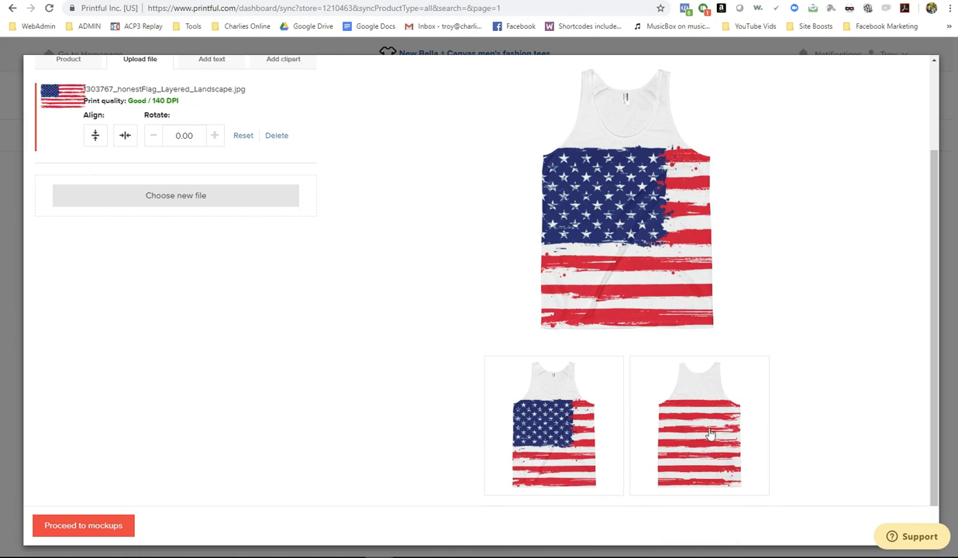
scroll(488, 341, up, 2)
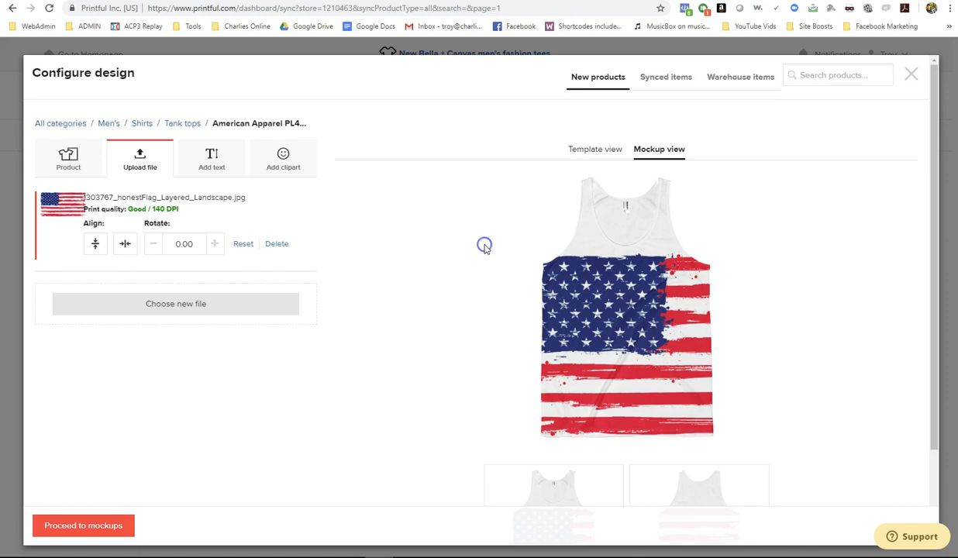
click(78, 526)
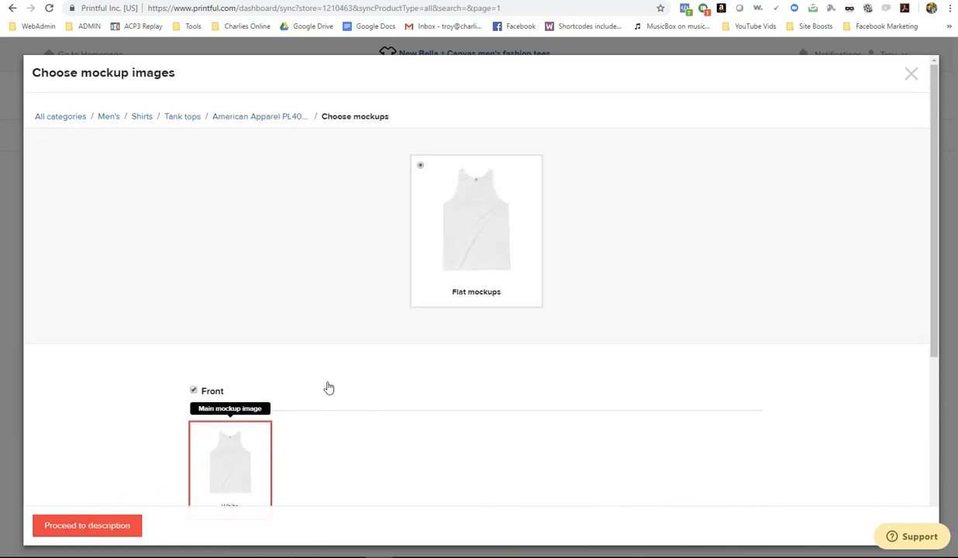
scroll(333, 388, down, 2)
scroll(325, 403, down, 2)
scroll(342, 399, up, 3)
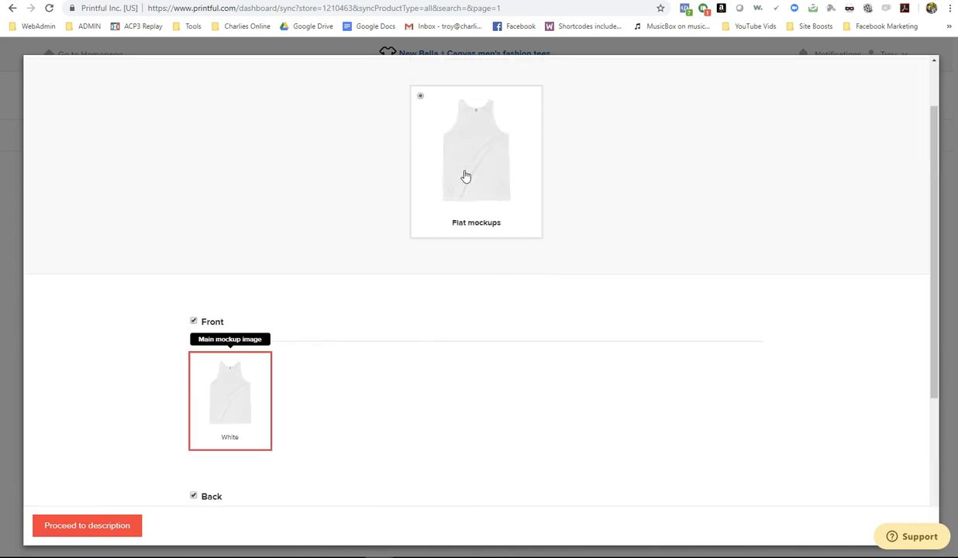
scroll(410, 367, down, 3)
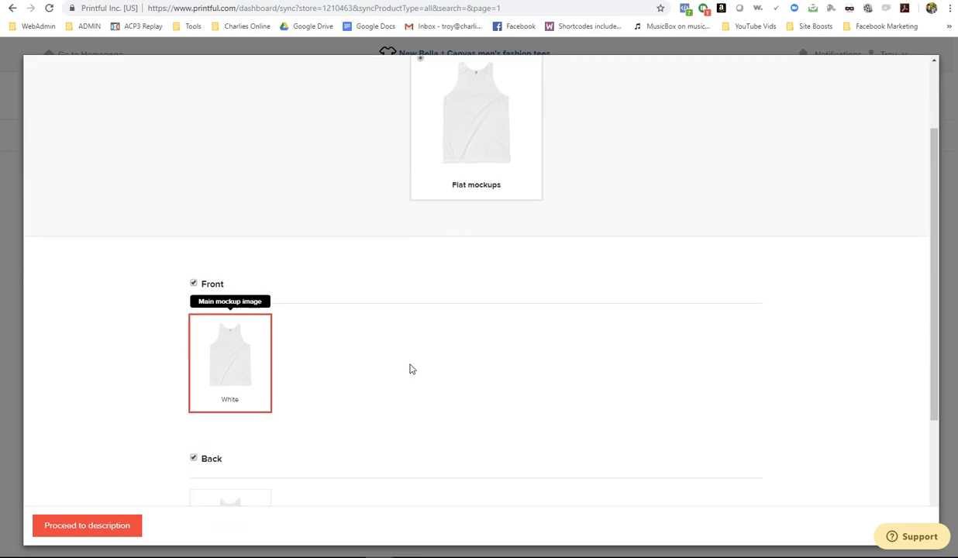
click(94, 527)
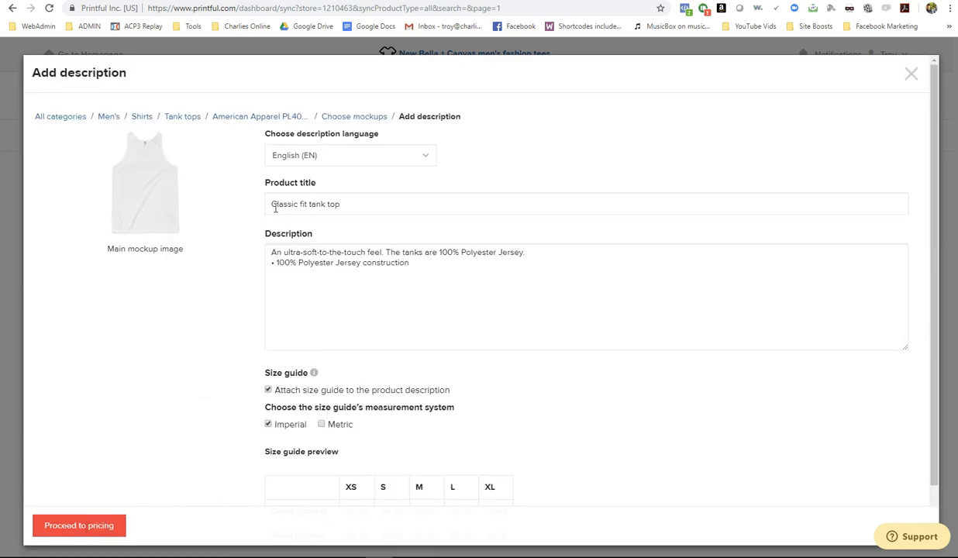
- Prefix the title with 'American Flag' to read 'American Flag Classic fit tank top' and proceed to pricing
click(273, 203)
text(American Flag)
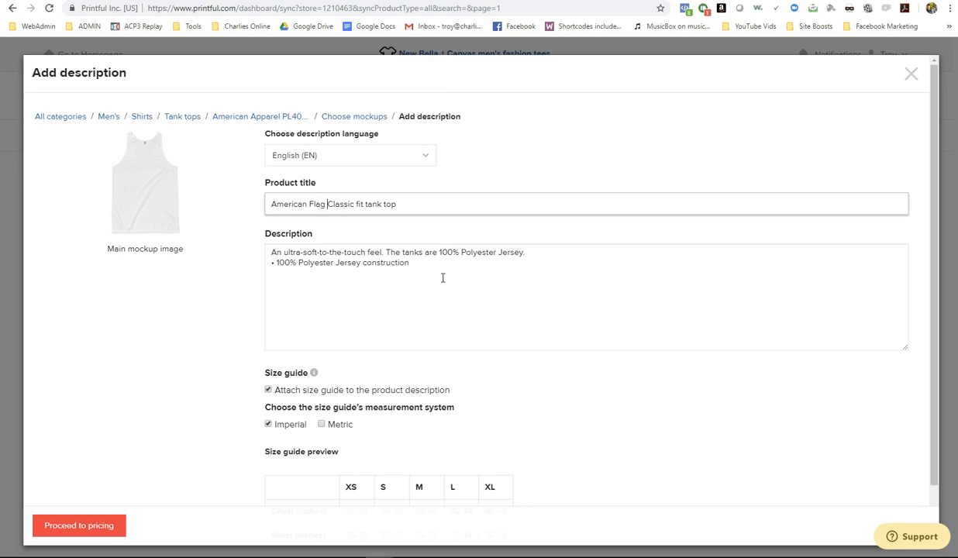
scroll(361, 365, down, 1)
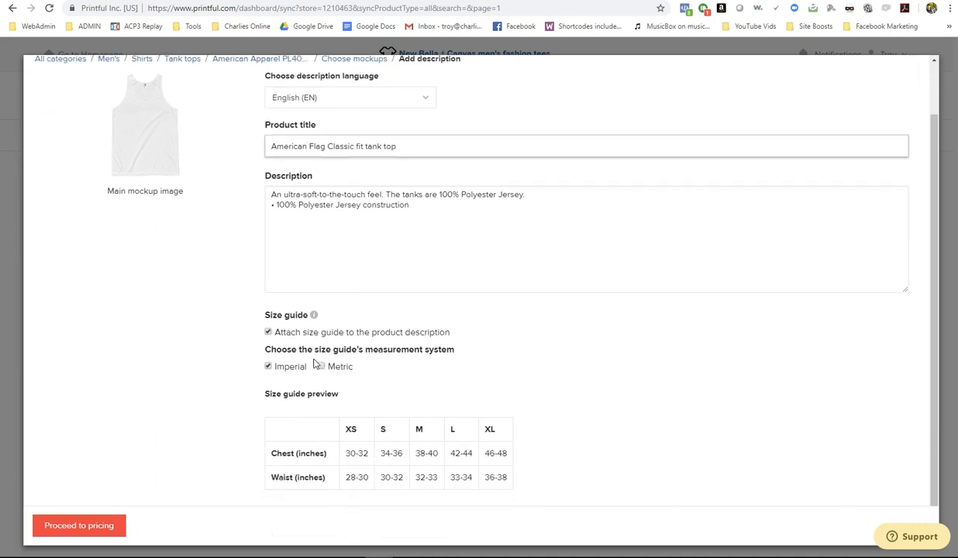
click(68, 527)
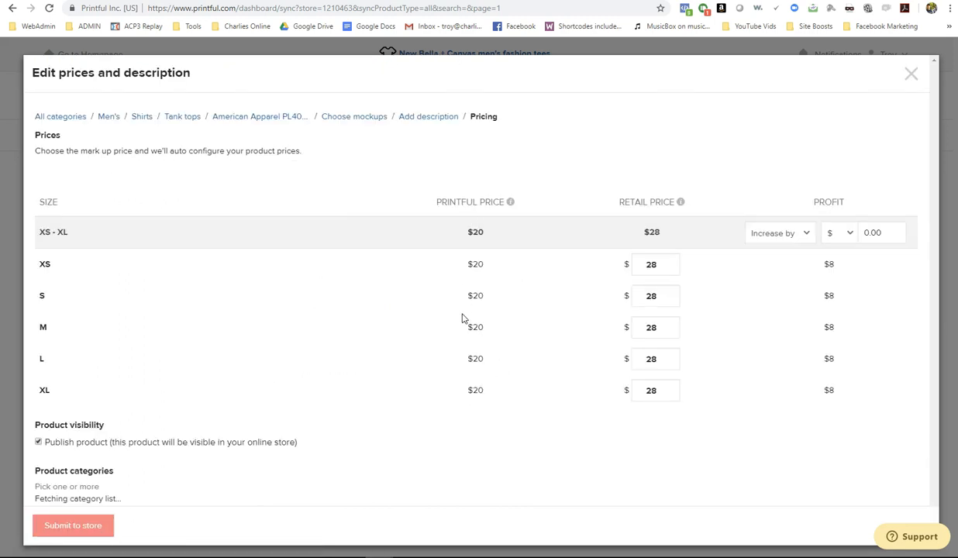
- Price every size at $29.99 retail with a fixed $9.99 profit
double_click(664, 265)
text(29.99)
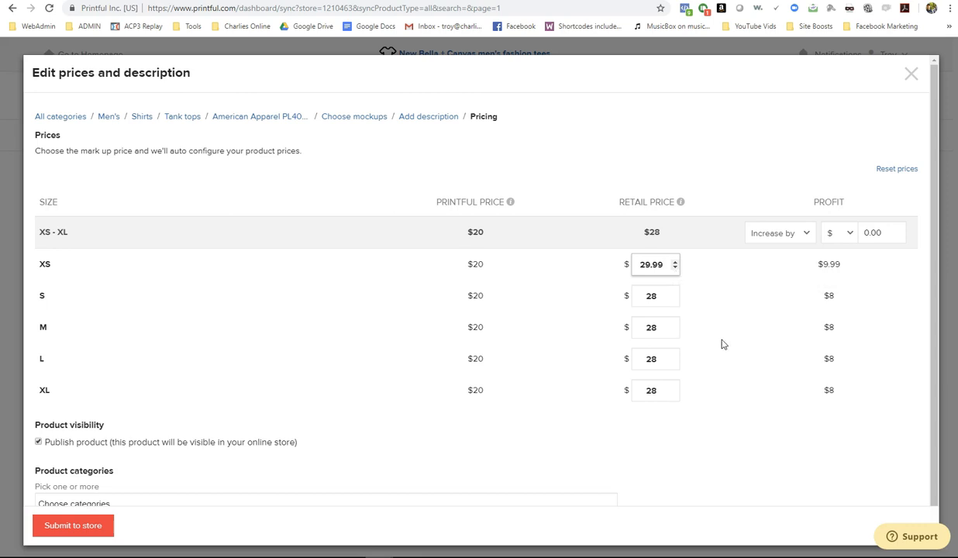
click(717, 450)
drag(890, 233, 847, 235)
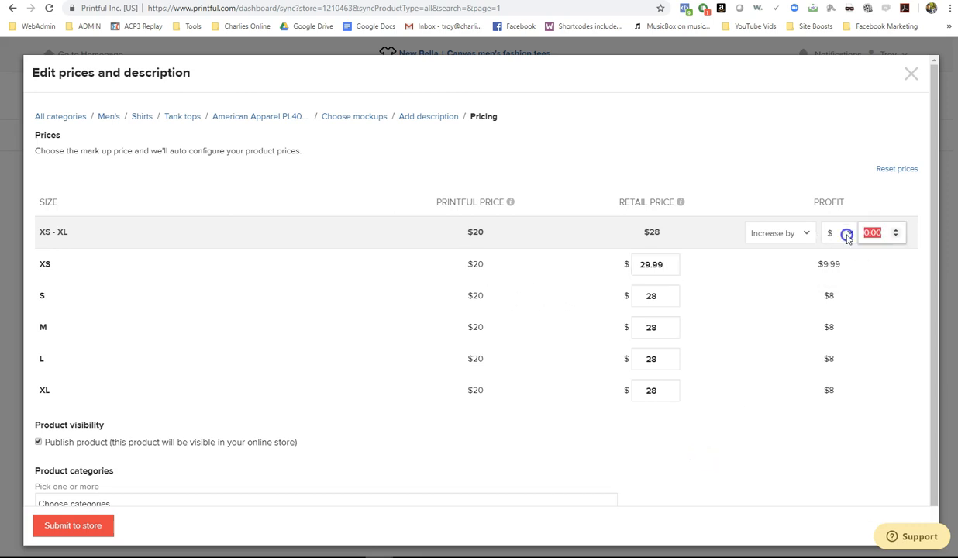
click(850, 235)
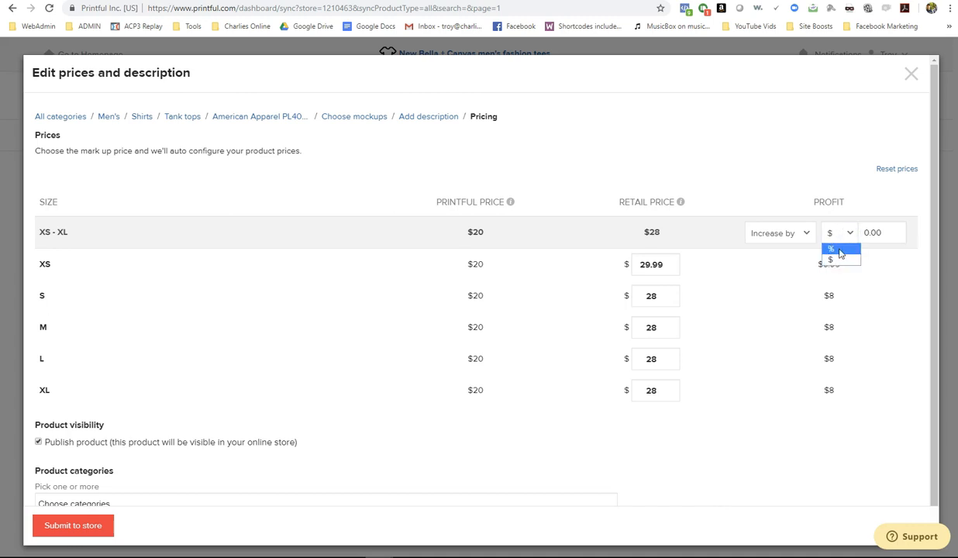
click(785, 232)
click(784, 231)
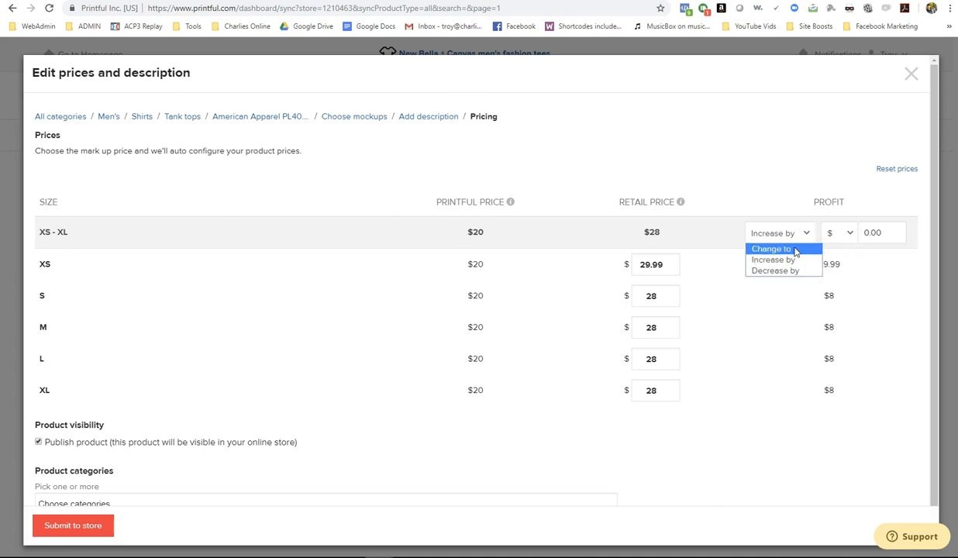
click(788, 250)
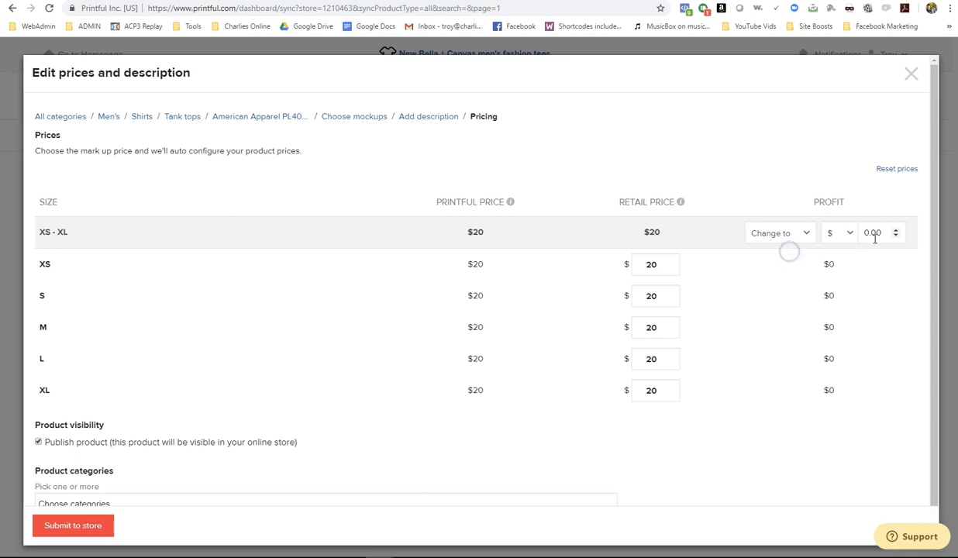
text(19.99)
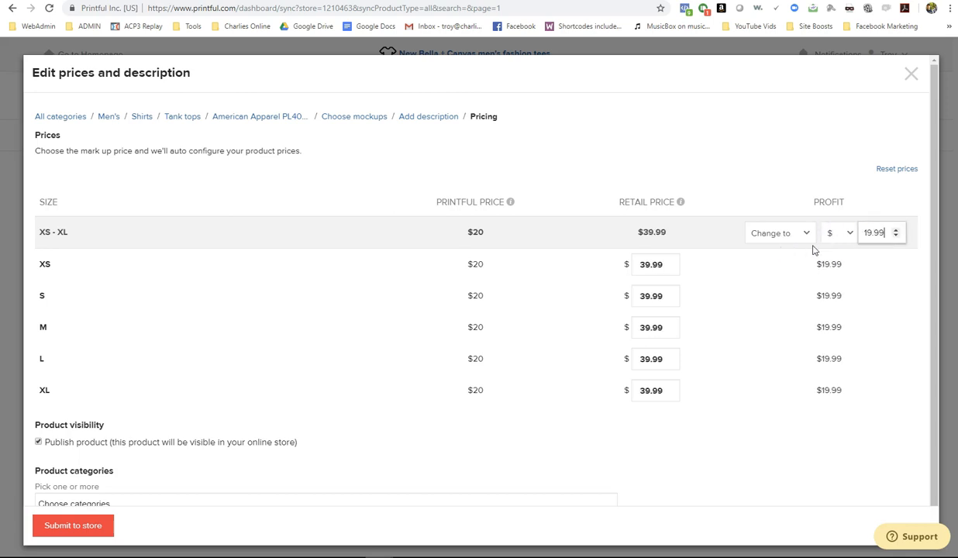
key(BackSpace)
key(BackSpace)
key(BackSpace)
key(BackSpace)
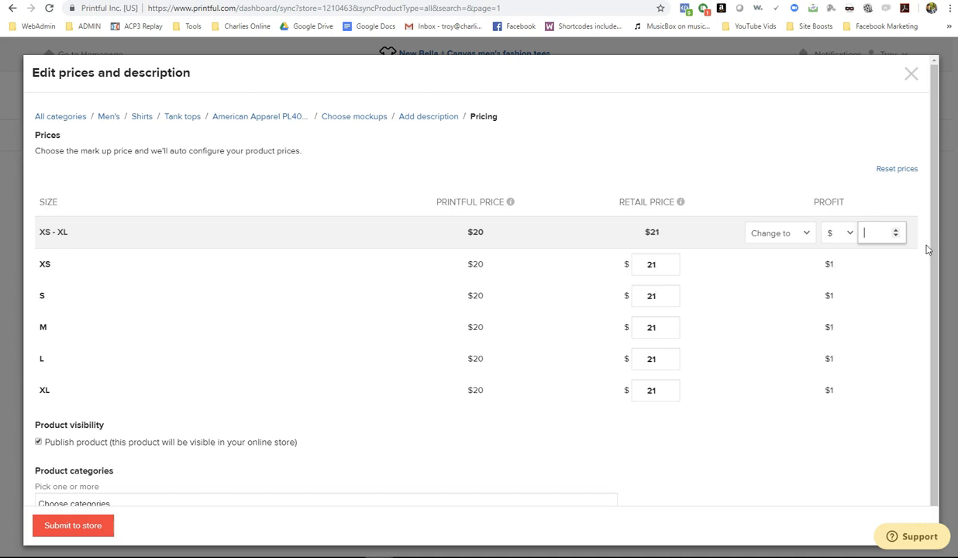
text(9.99)
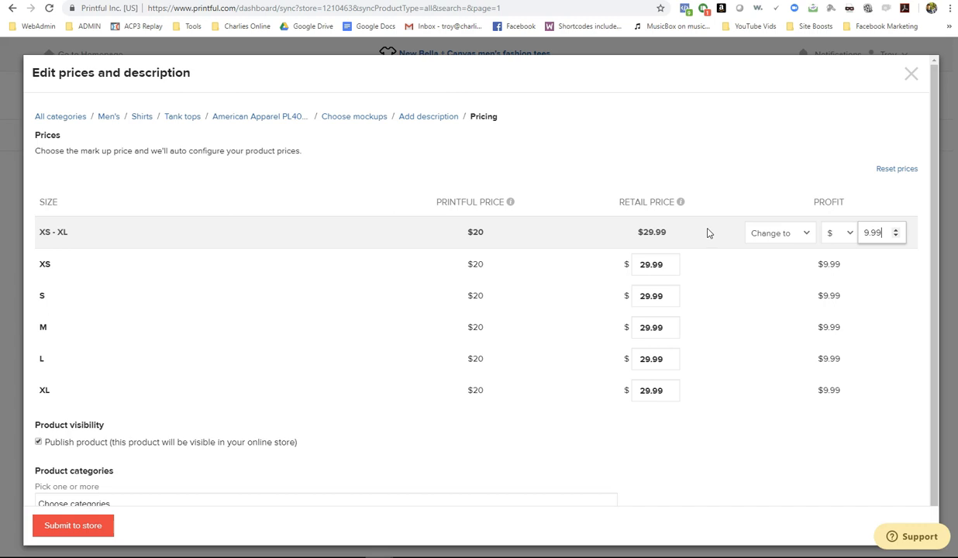
- File the tank under Tank Tops and submit it to the store
scroll(239, 391, down, 1)
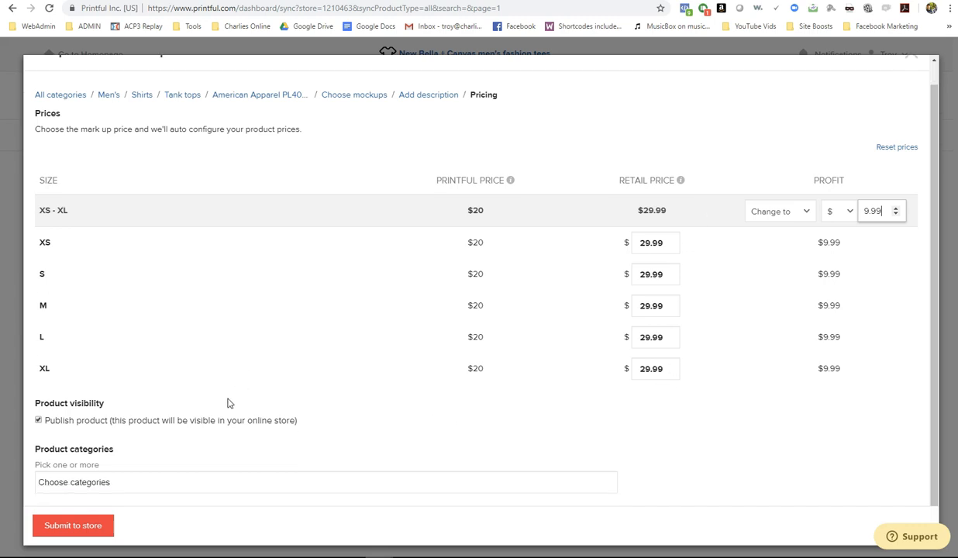
click(47, 482)
scroll(195, 454, down, 1)
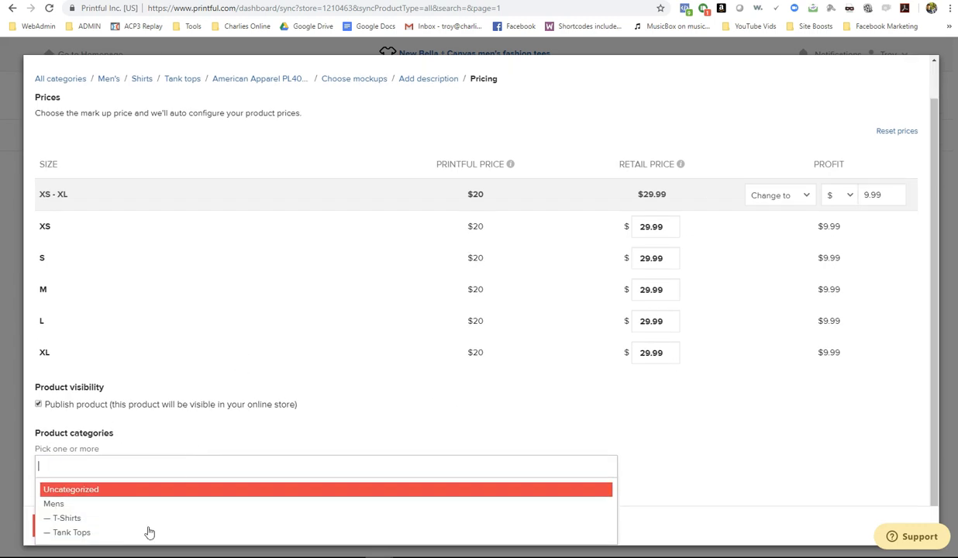
click(74, 535)
click(82, 527)
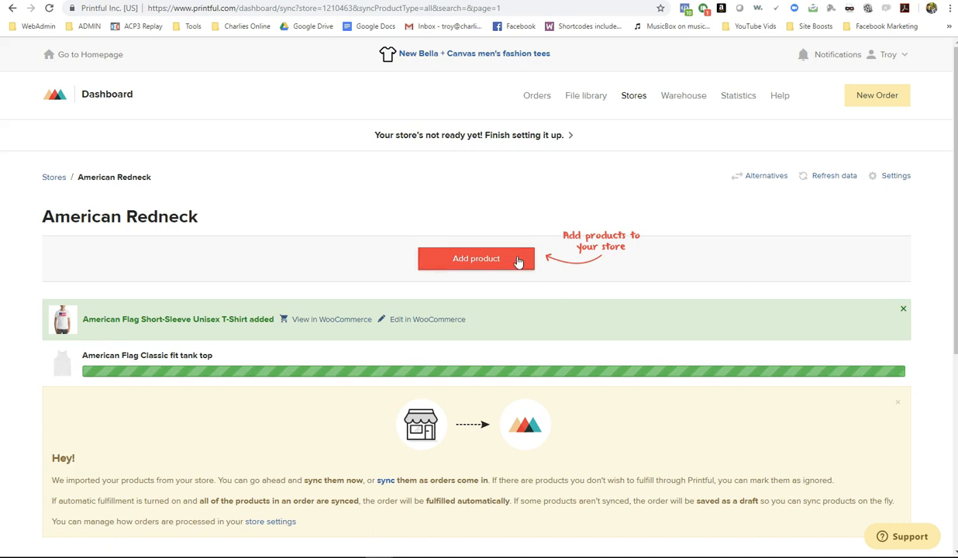
click(332, 0)
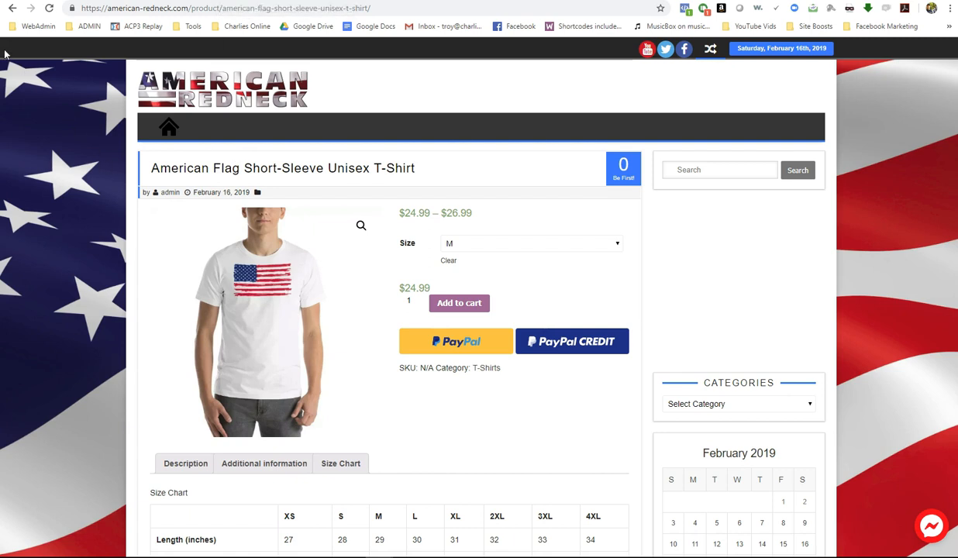
click(13, 7)
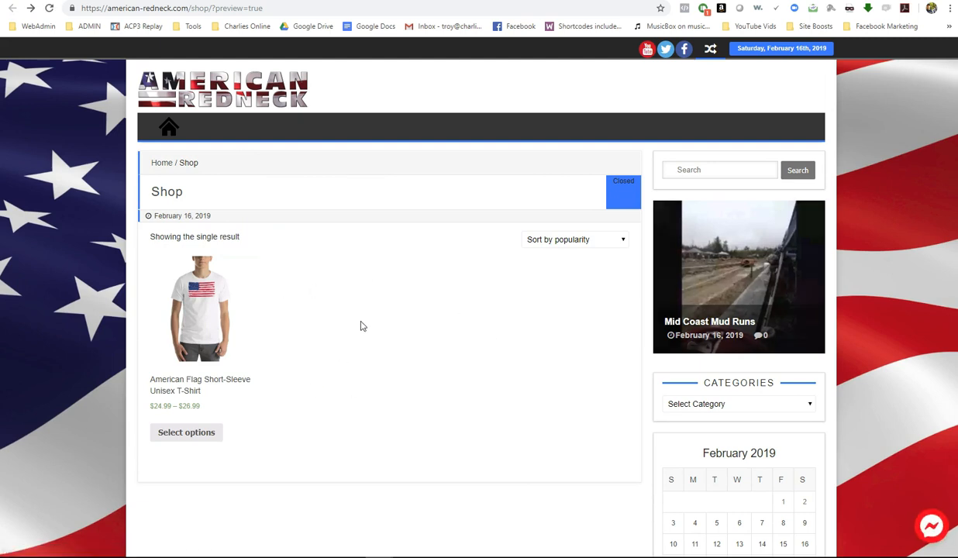
click(464, 0)
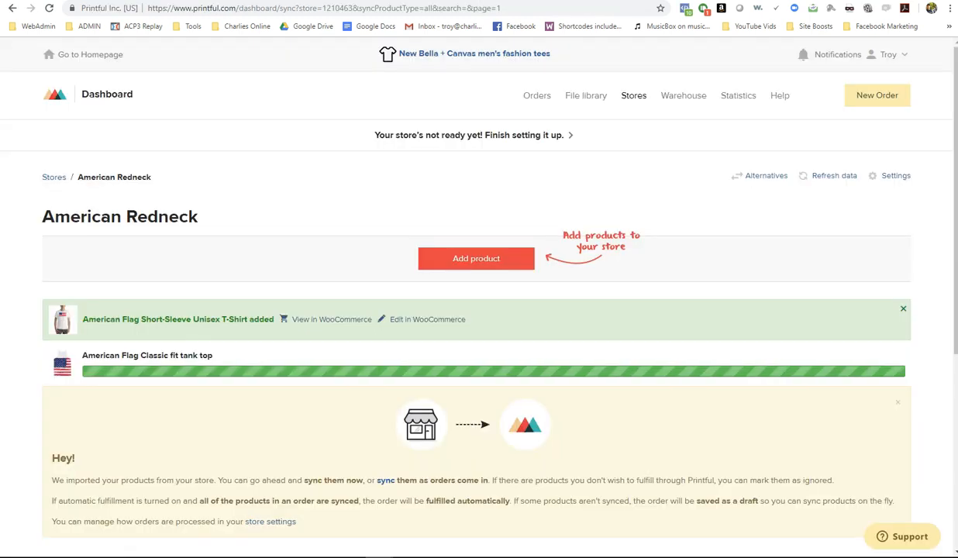
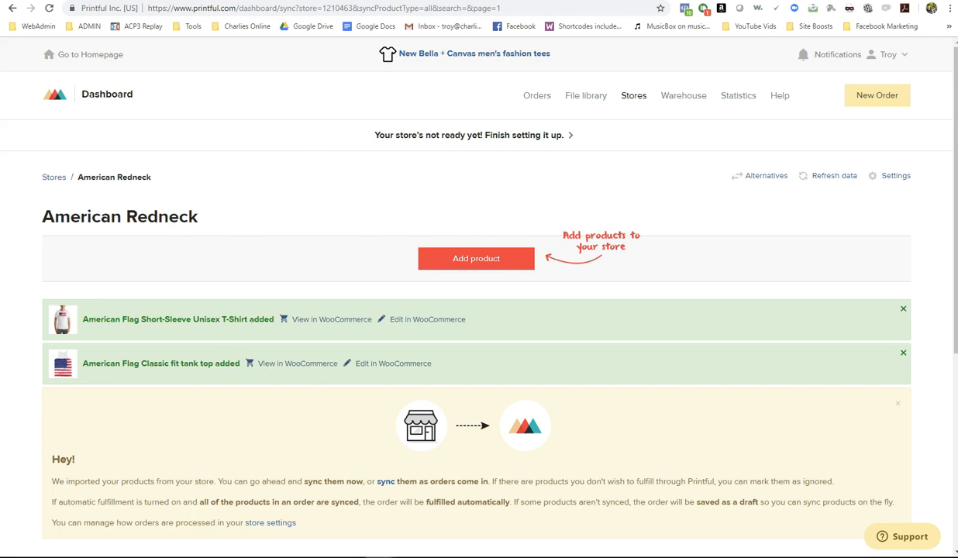
- Reload the American Redneck shop to confirm the flag tank top is live at $29.99, then start another product
click(225, 0)
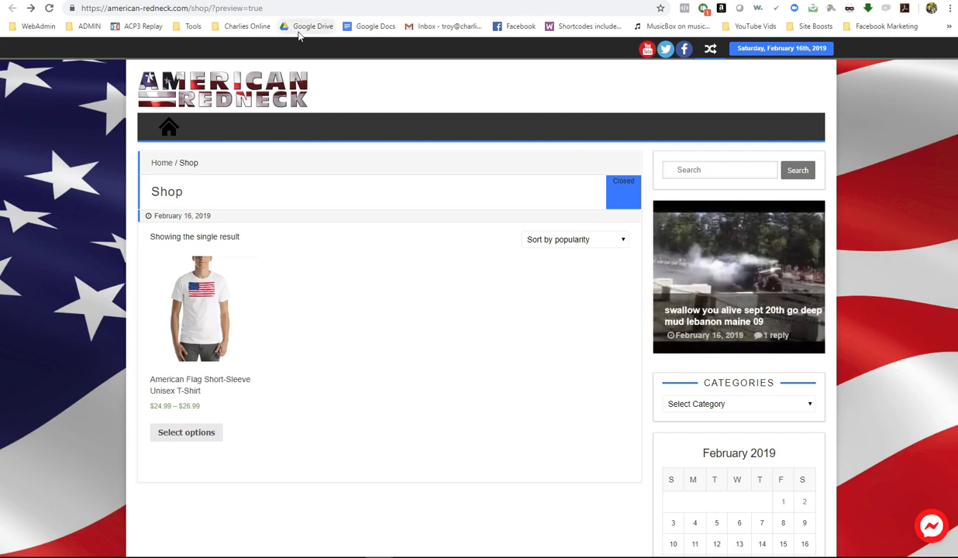
key(F5)
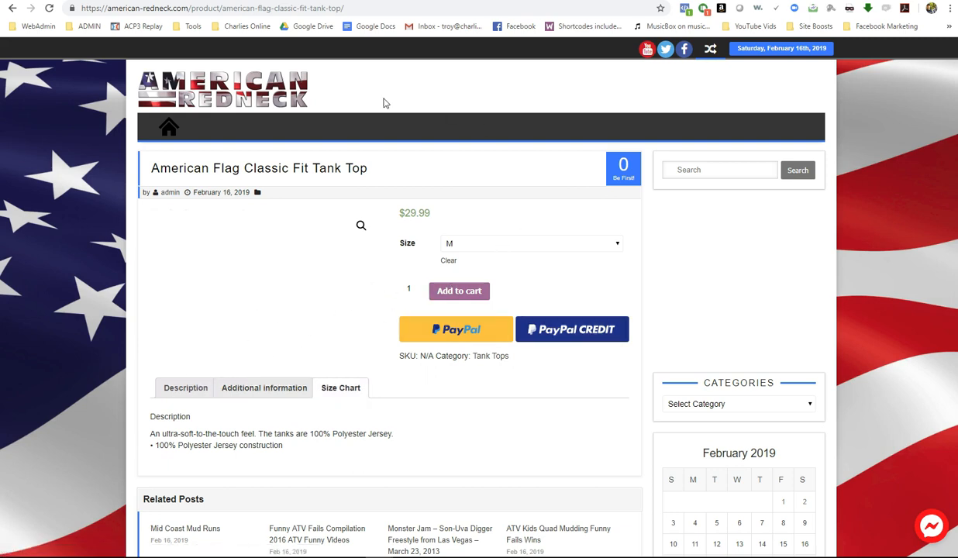
click(434, 1)
click(456, 256)
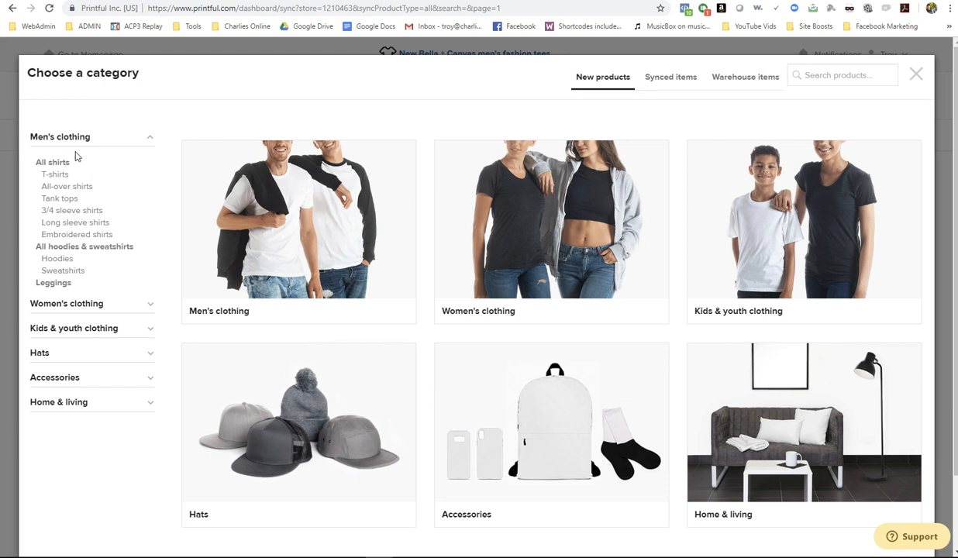
- Apply the American flag image from the file library to All-Over Print Men's Leggings
click(50, 284)
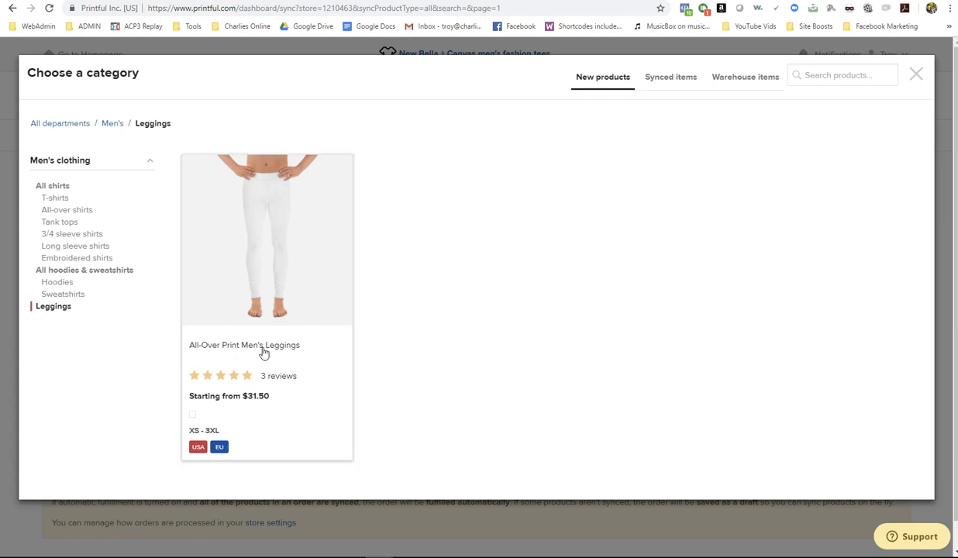
click(277, 224)
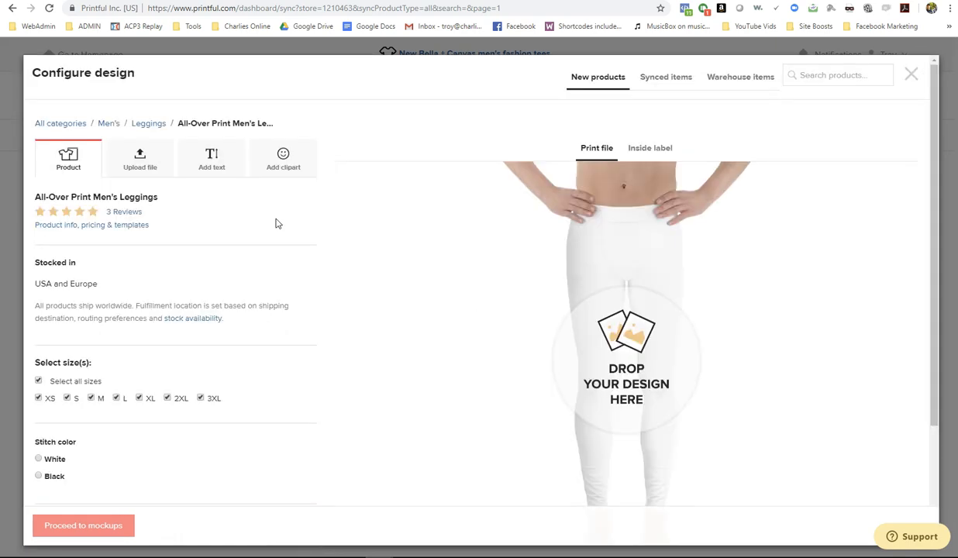
click(140, 159)
click(194, 311)
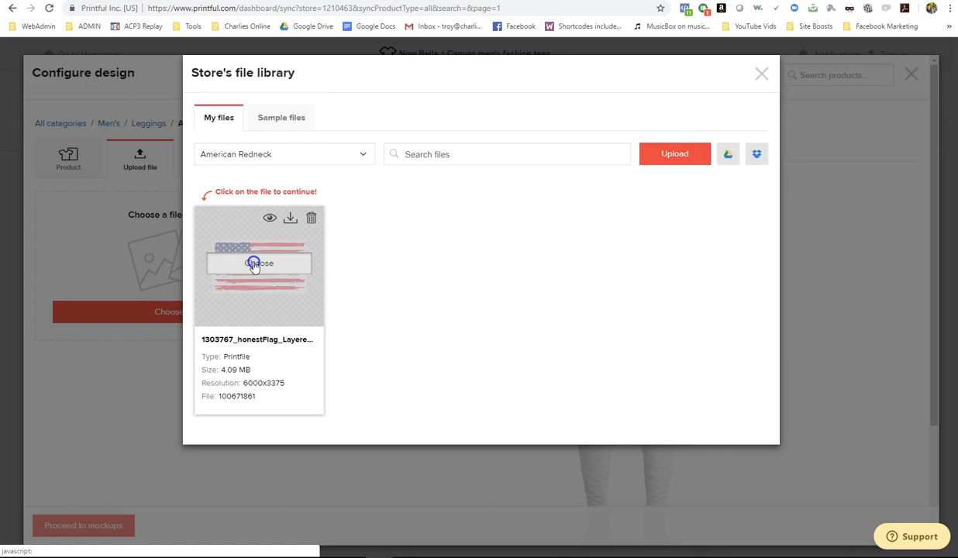
click(254, 265)
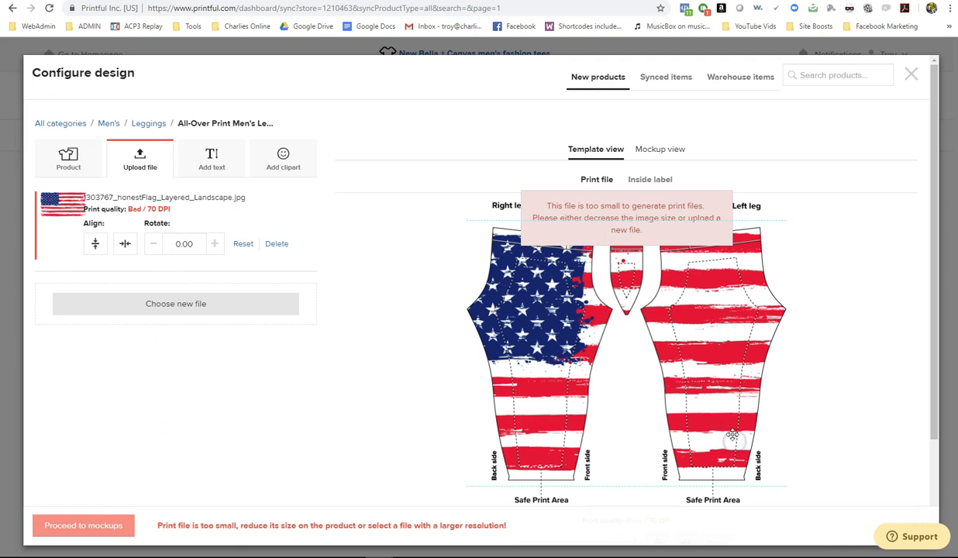
- Position and scale the flag so stars cover the right leg and stripes the left, then preview mockups
drag(694, 393, 578, 384)
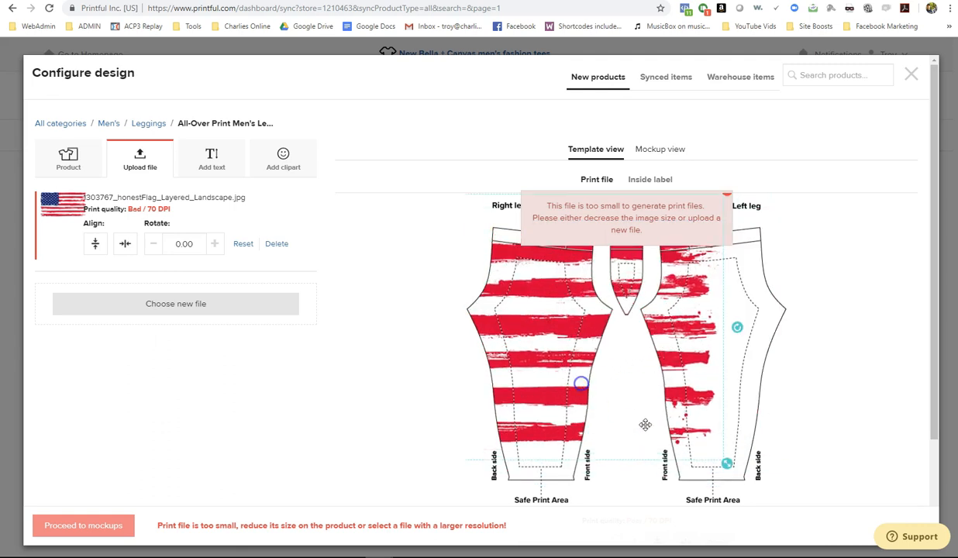
drag(728, 465, 620, 355)
drag(545, 346, 563, 325)
drag(649, 387, 798, 494)
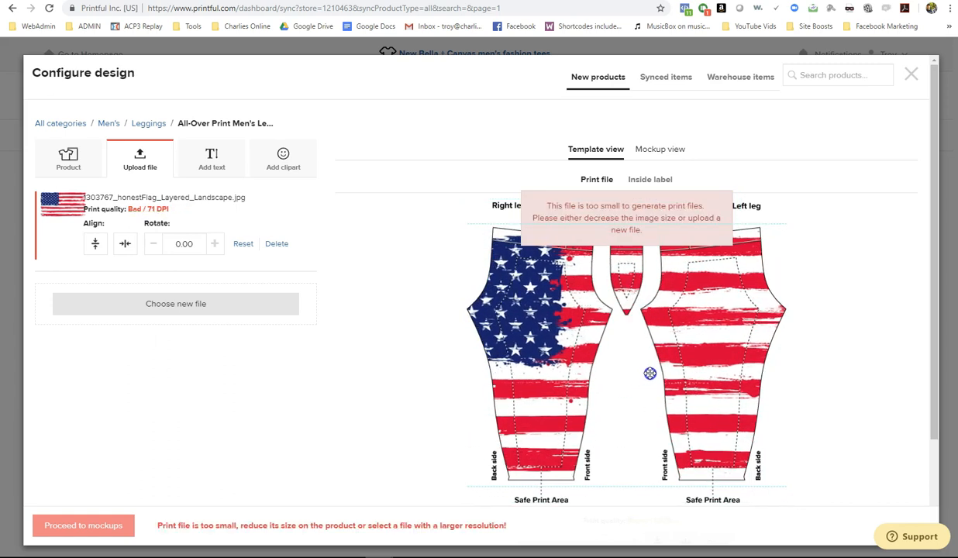
drag(650, 374, 688, 383)
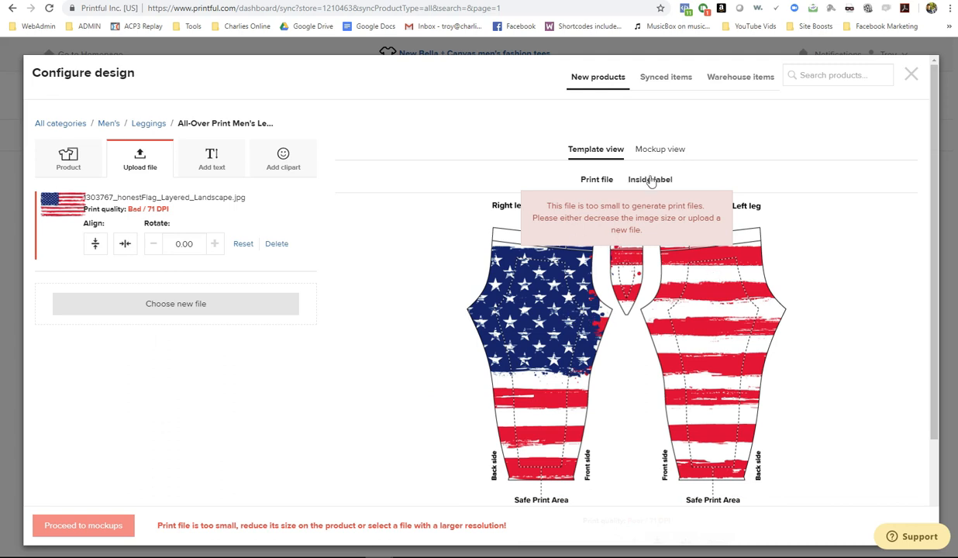
click(646, 151)
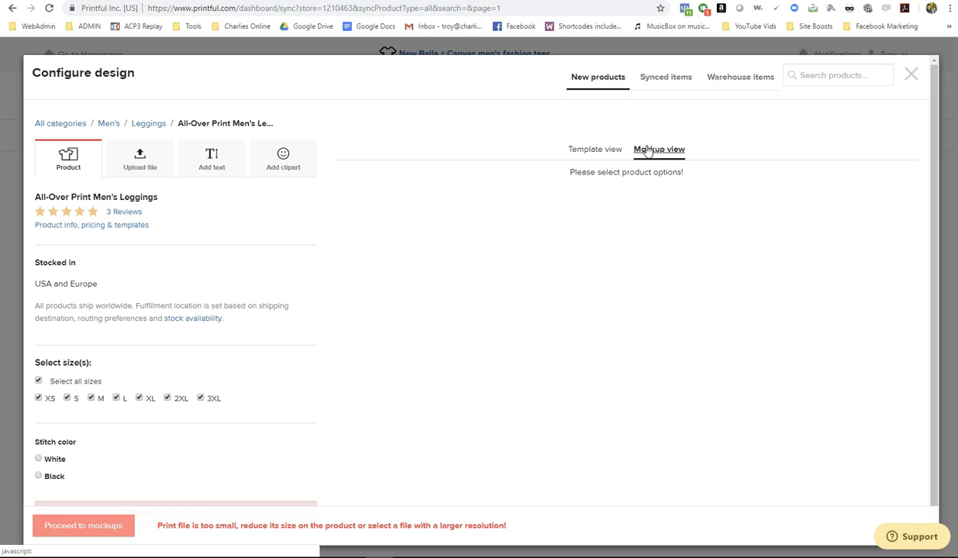
- Choose white stitching, inspect the leggings' back and side mockups, then close the design preview
click(38, 460)
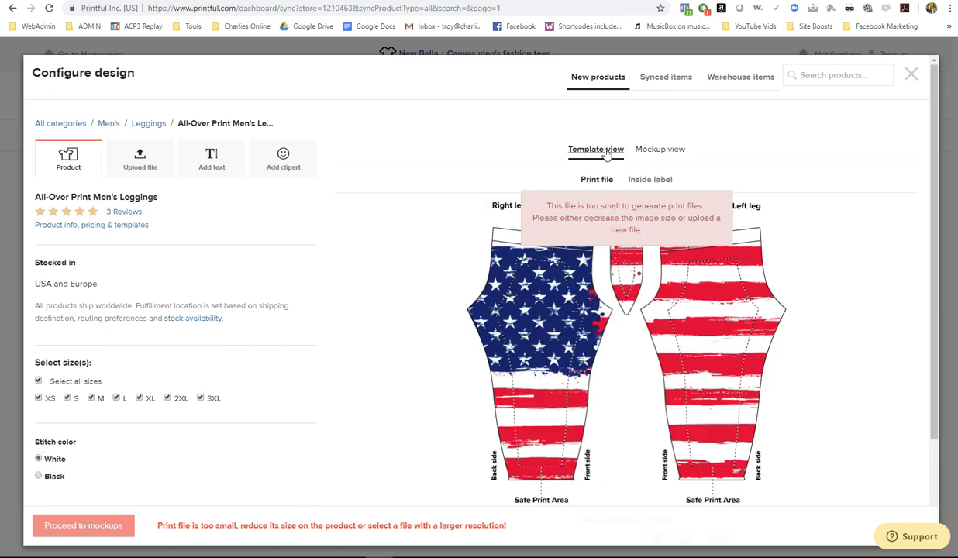
click(646, 149)
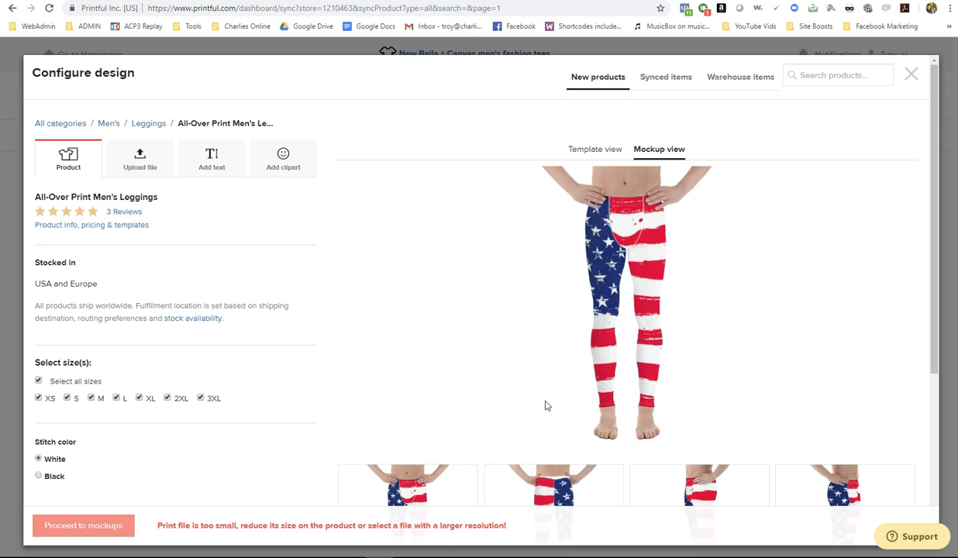
scroll(515, 409, down, 3)
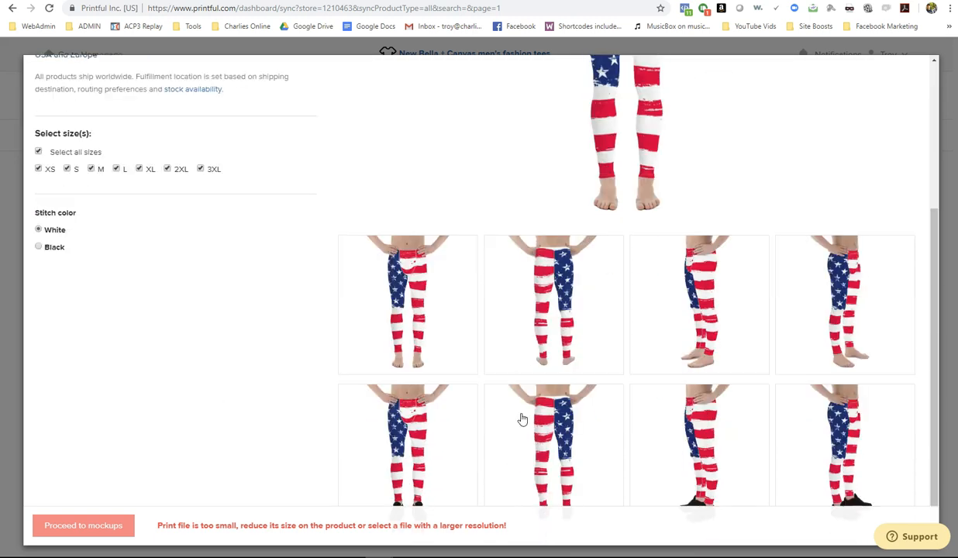
scroll(508, 326, down, 1)
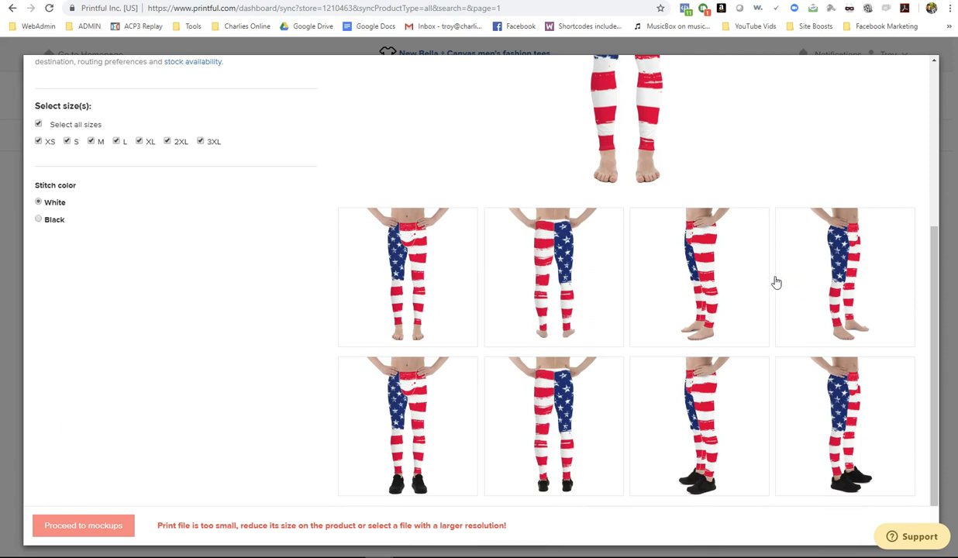
click(530, 283)
scroll(621, 314, up, 3)
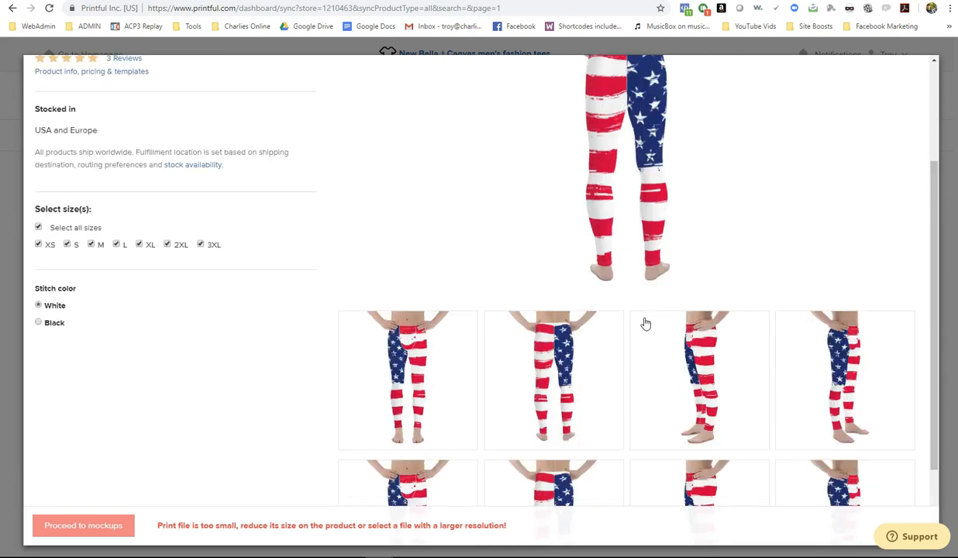
click(670, 394)
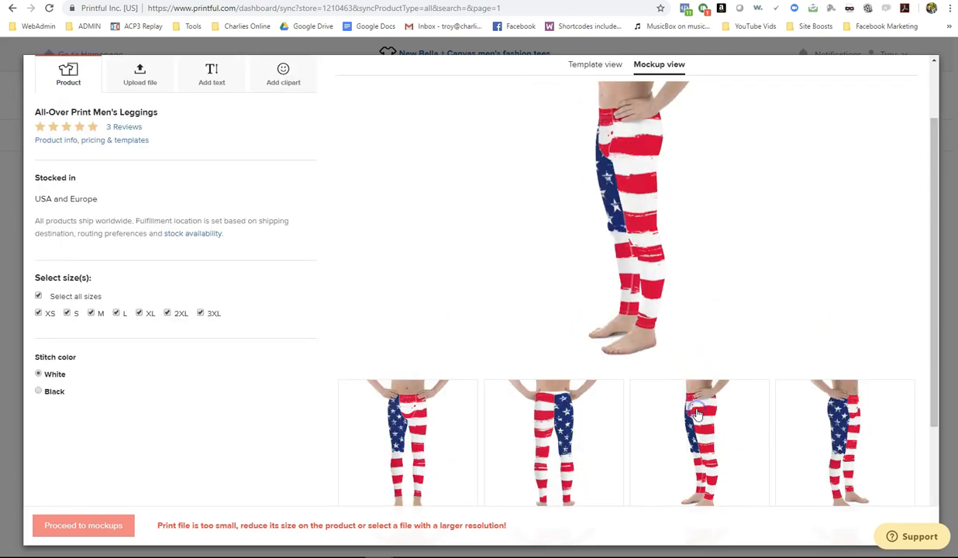
click(582, 435)
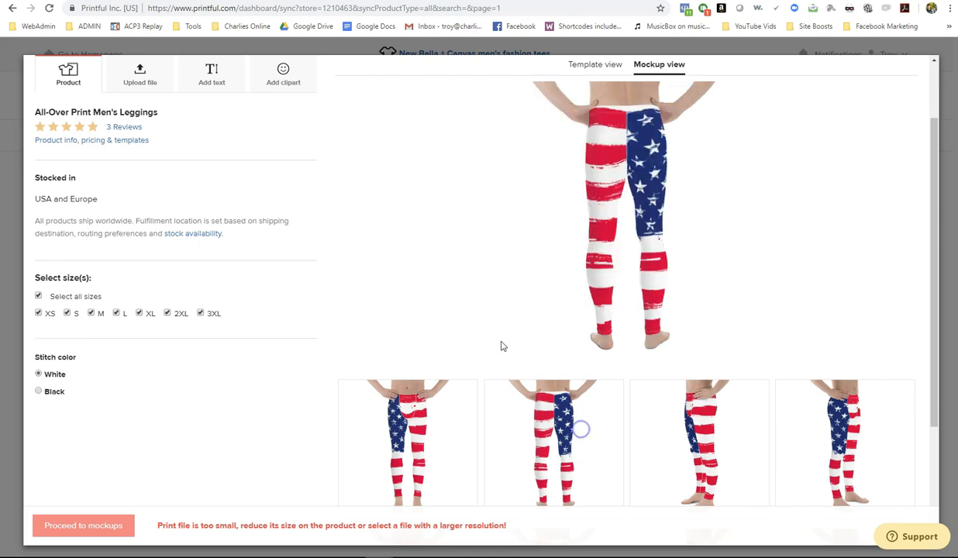
scroll(364, 366, up, 1)
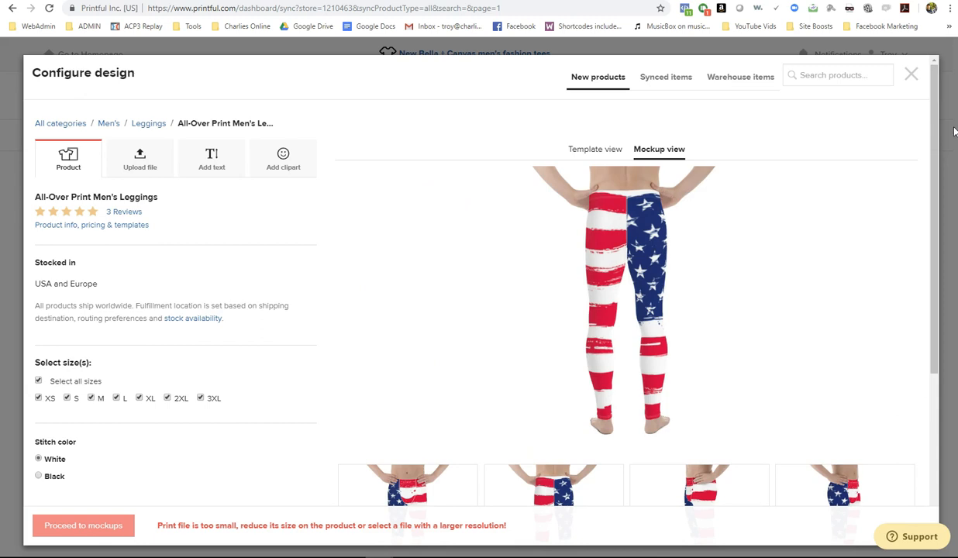
click(912, 75)
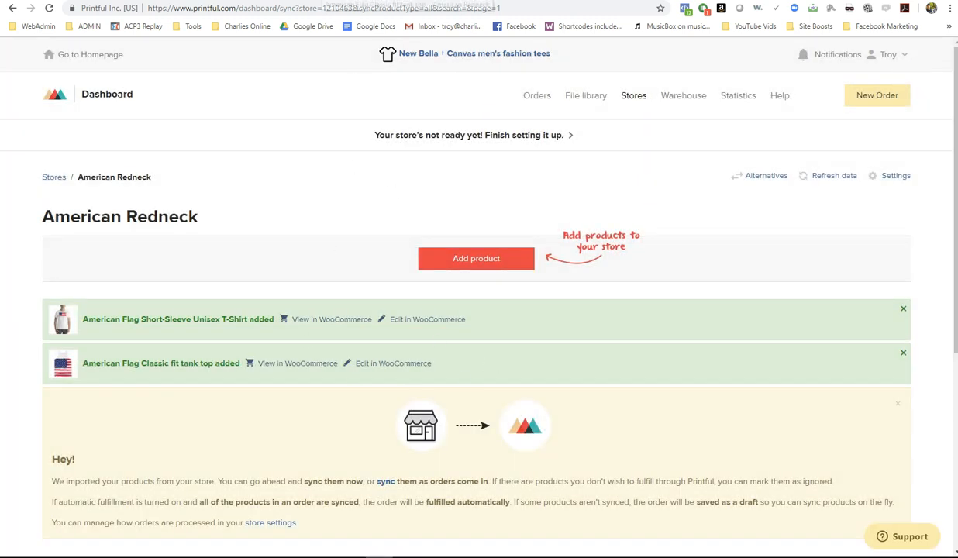
click(320, 1)
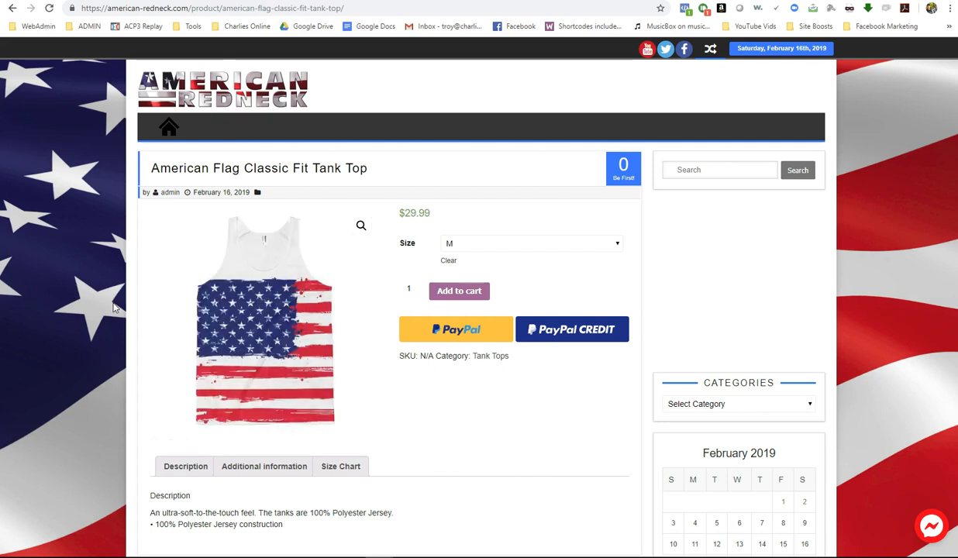
key(ctrl+shift+Tab)
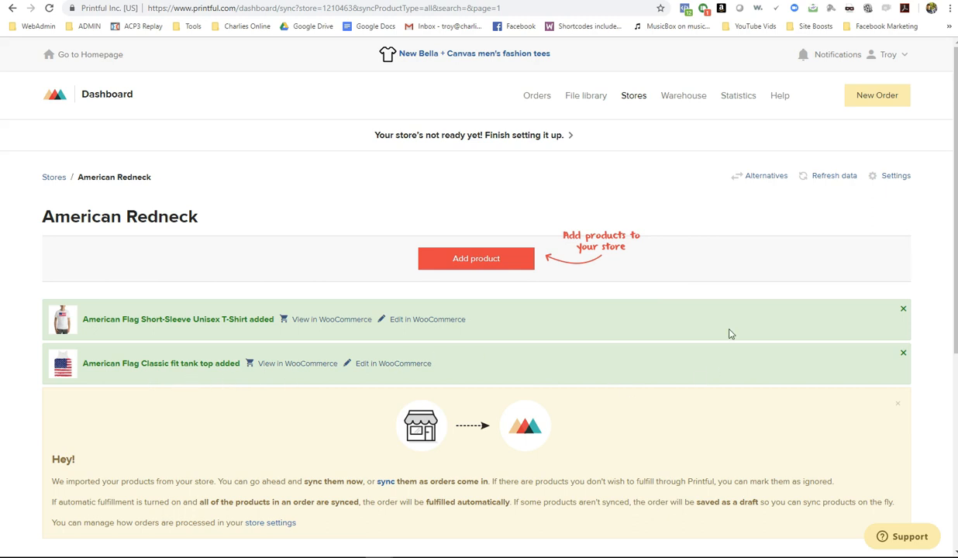
- Check the flag printfile in the File library, glance at the shop's tank top page, and begin a new order
click(588, 101)
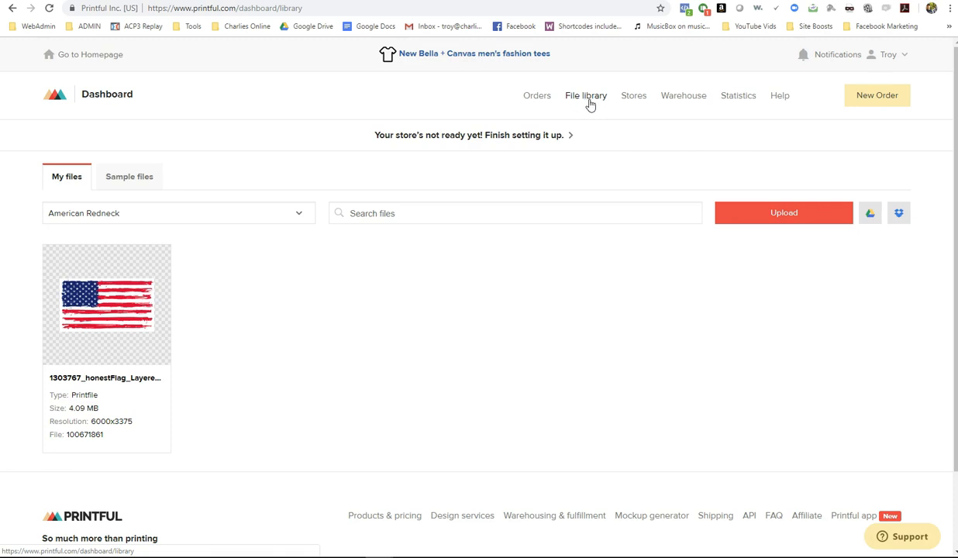
scroll(756, 366, down, 1)
scroll(760, 366, up, 1)
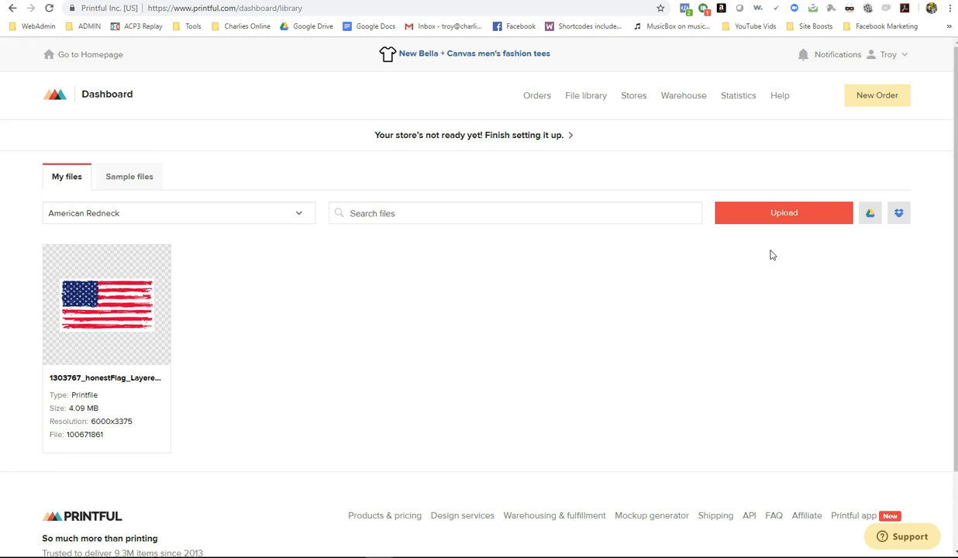
click(667, 165)
key(ctrl+Tab)
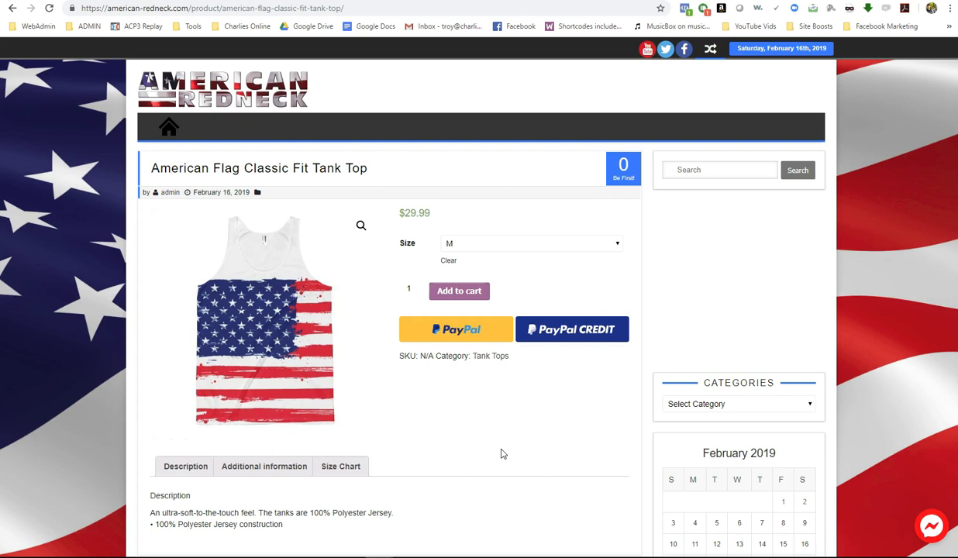
click(387, 1)
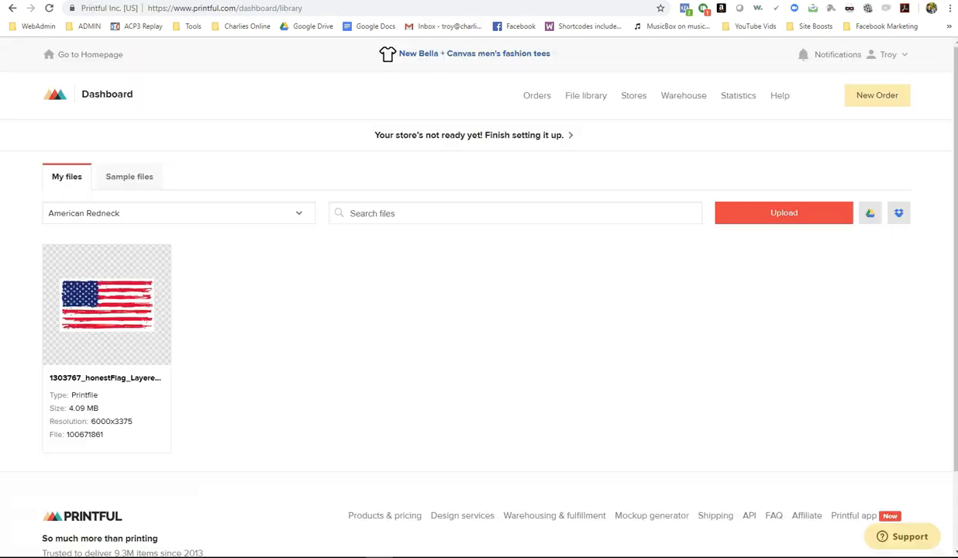
click(876, 97)
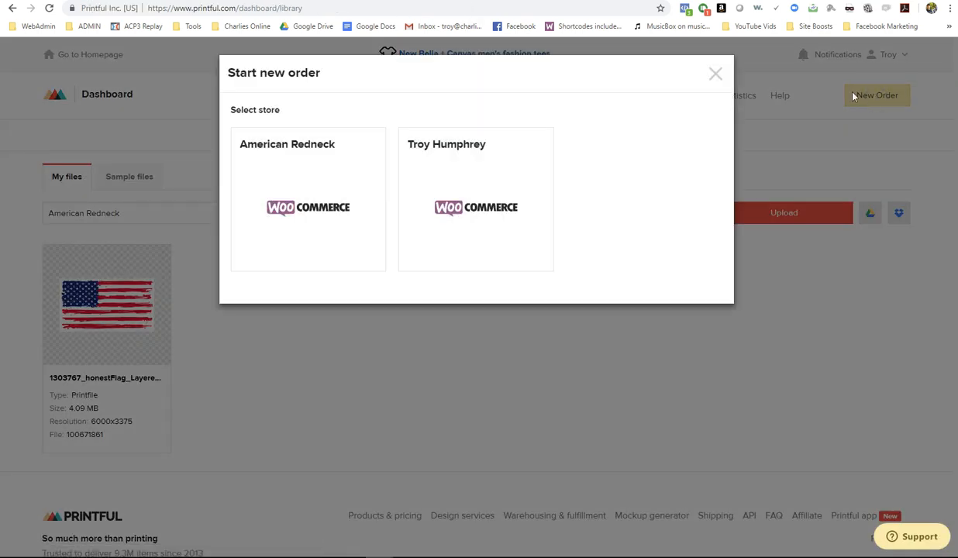
- Draft a basic American Redneck order with one American Flag Short-Sleeve Unisex T-Shirt in XS
click(327, 187)
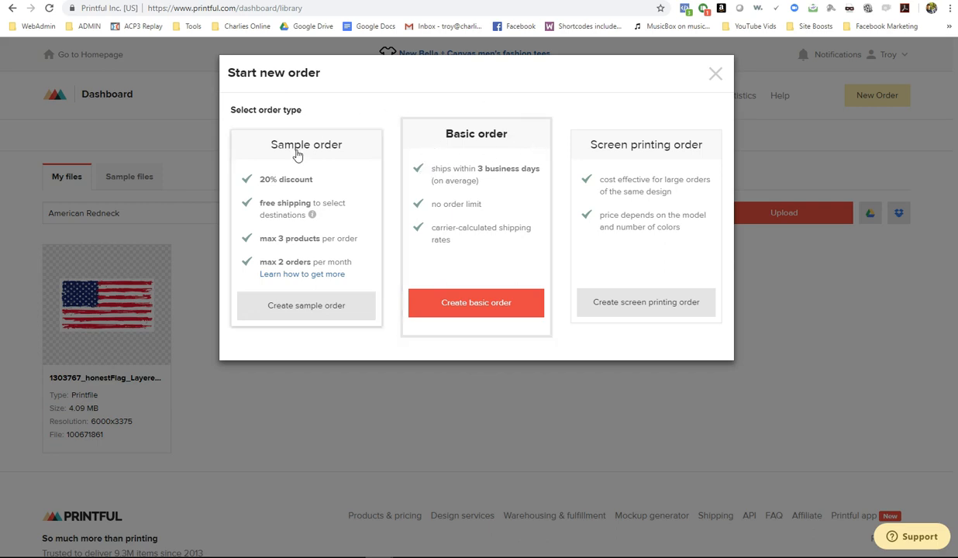
click(479, 307)
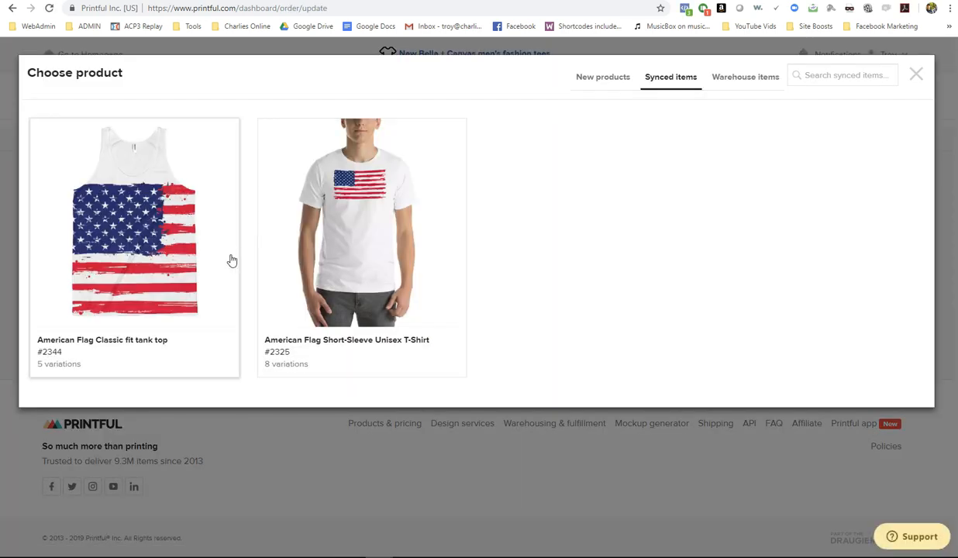
click(321, 233)
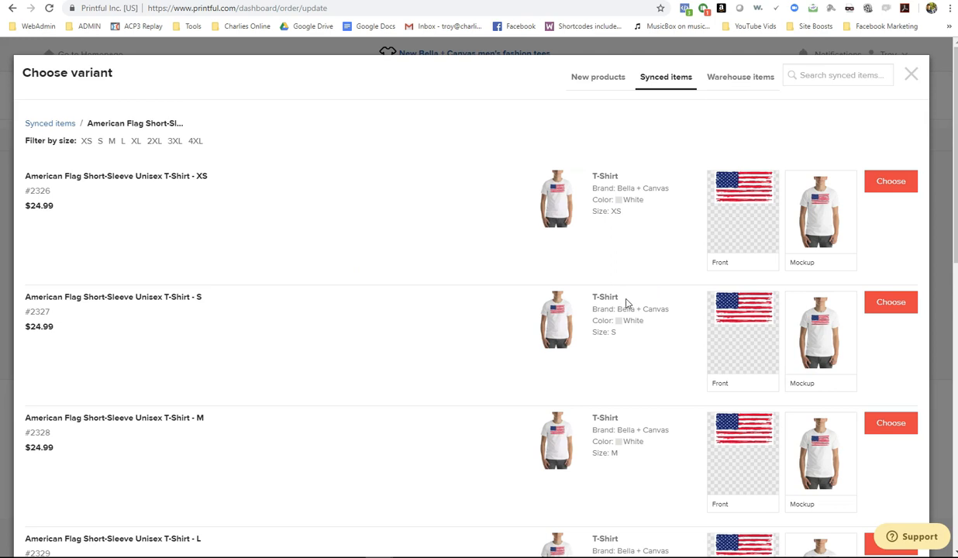
click(894, 185)
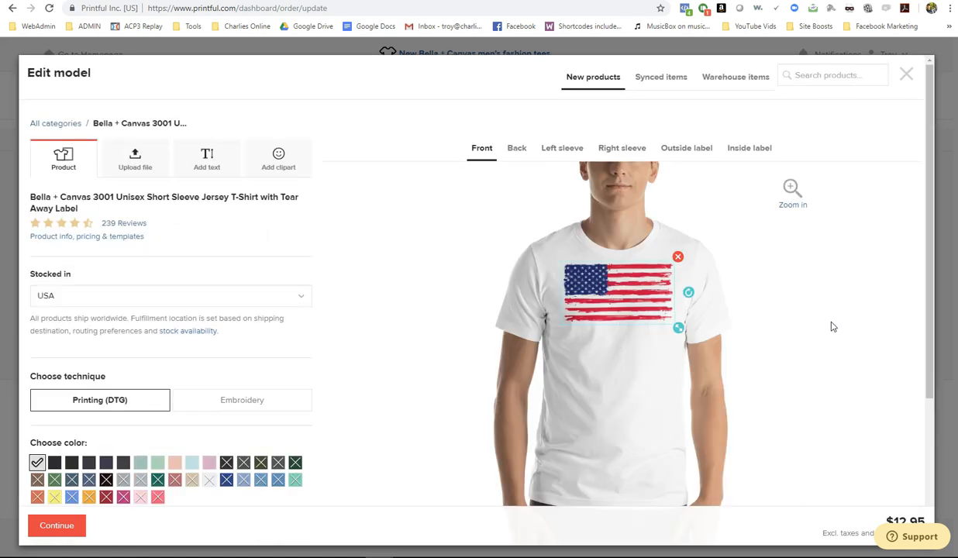
scroll(440, 250, down, 3)
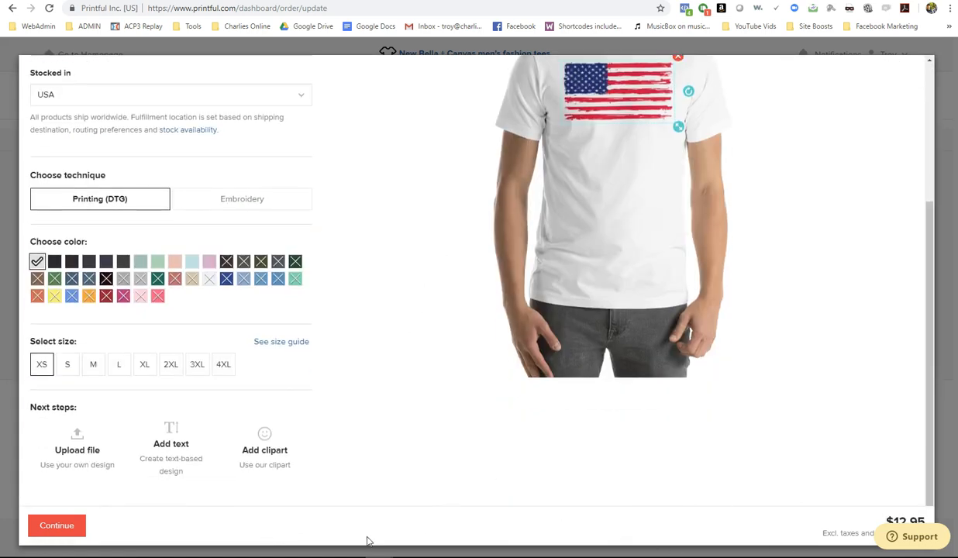
click(60, 525)
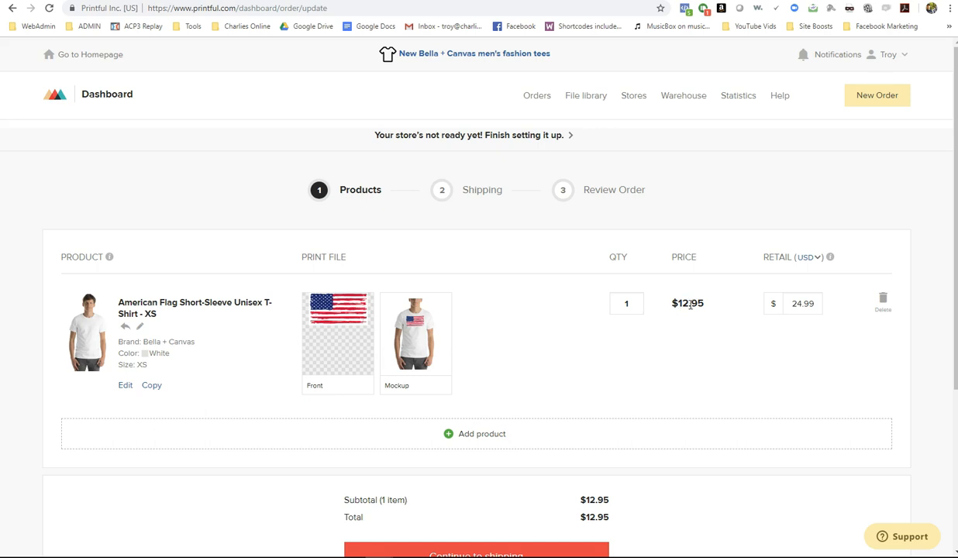
- Change the XS flag T-shirt quantity from 1 to 25, making the subtotal $323.75
scroll(744, 386, down, 3)
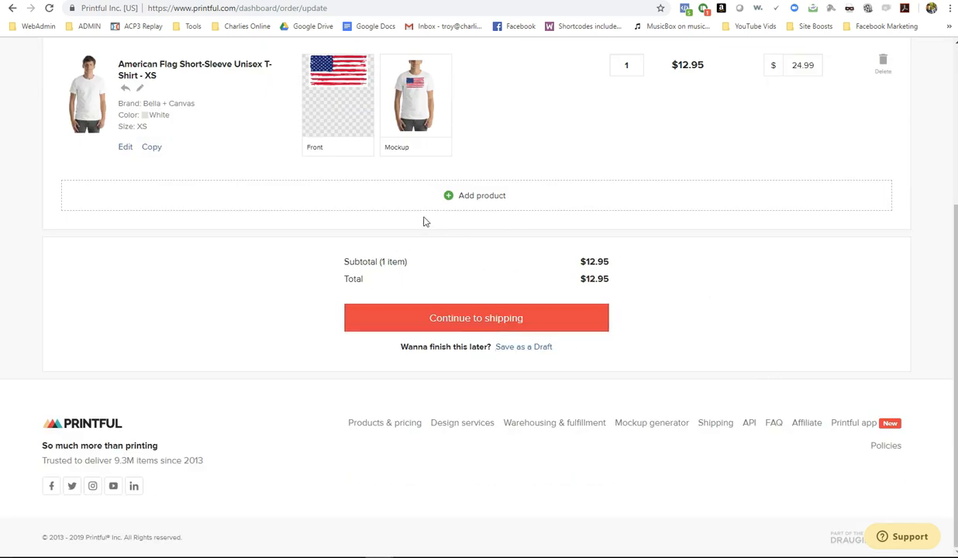
scroll(423, 220, up, 3)
drag(635, 304, 607, 305)
text(25)
click(663, 354)
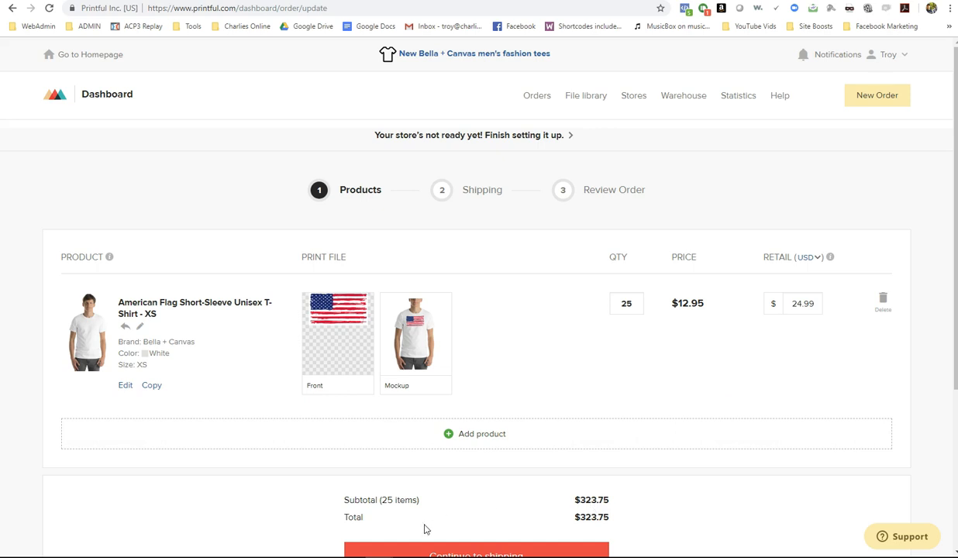